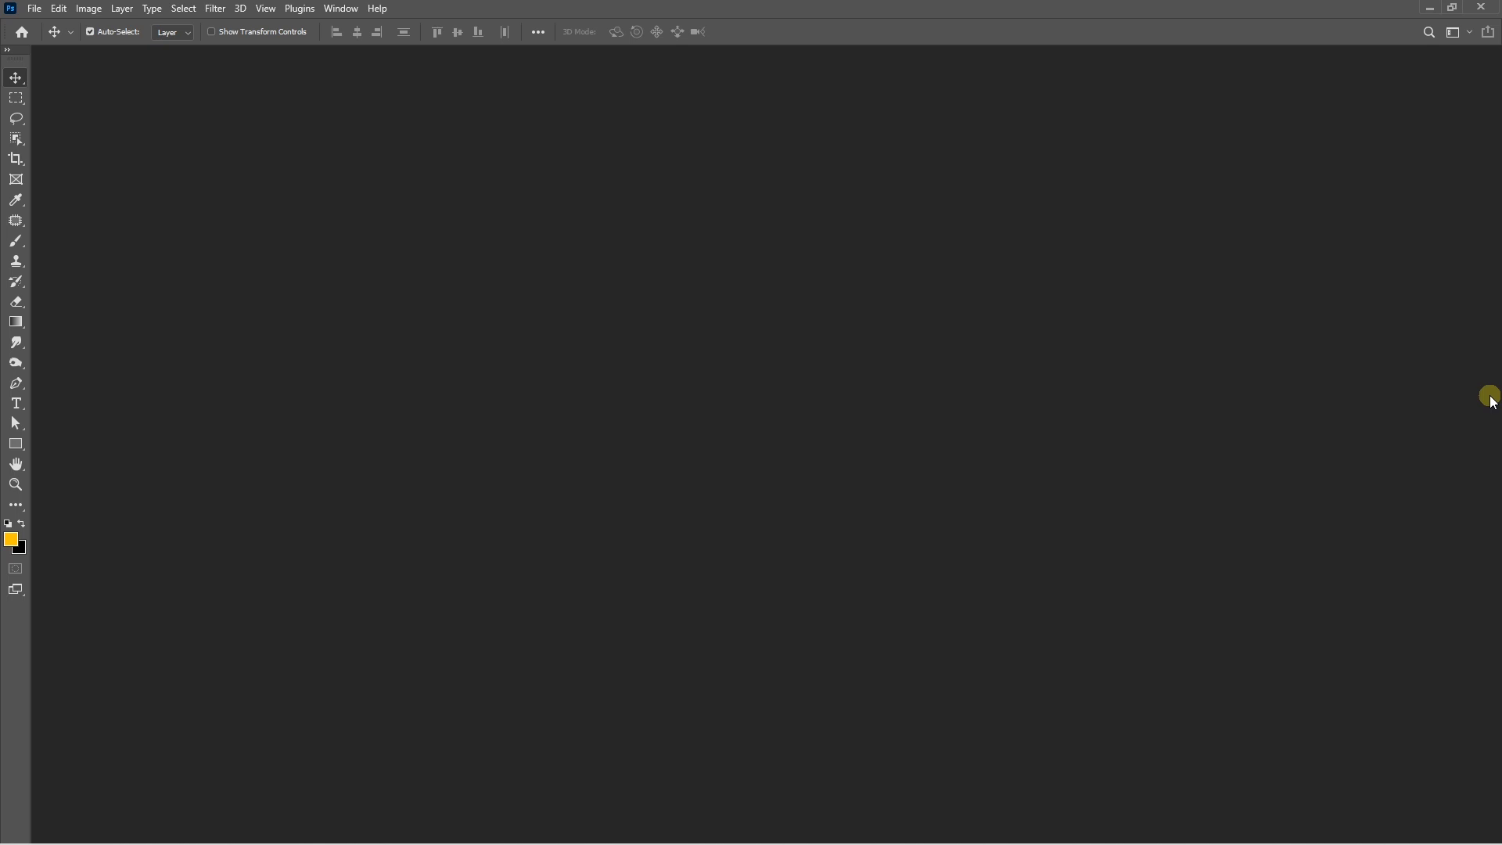
- Create a 30 × 12 inch RGB document at 300 pixels/inch with a white background and a two-column guide layout with 1 cm margins
left_click(35, 9)
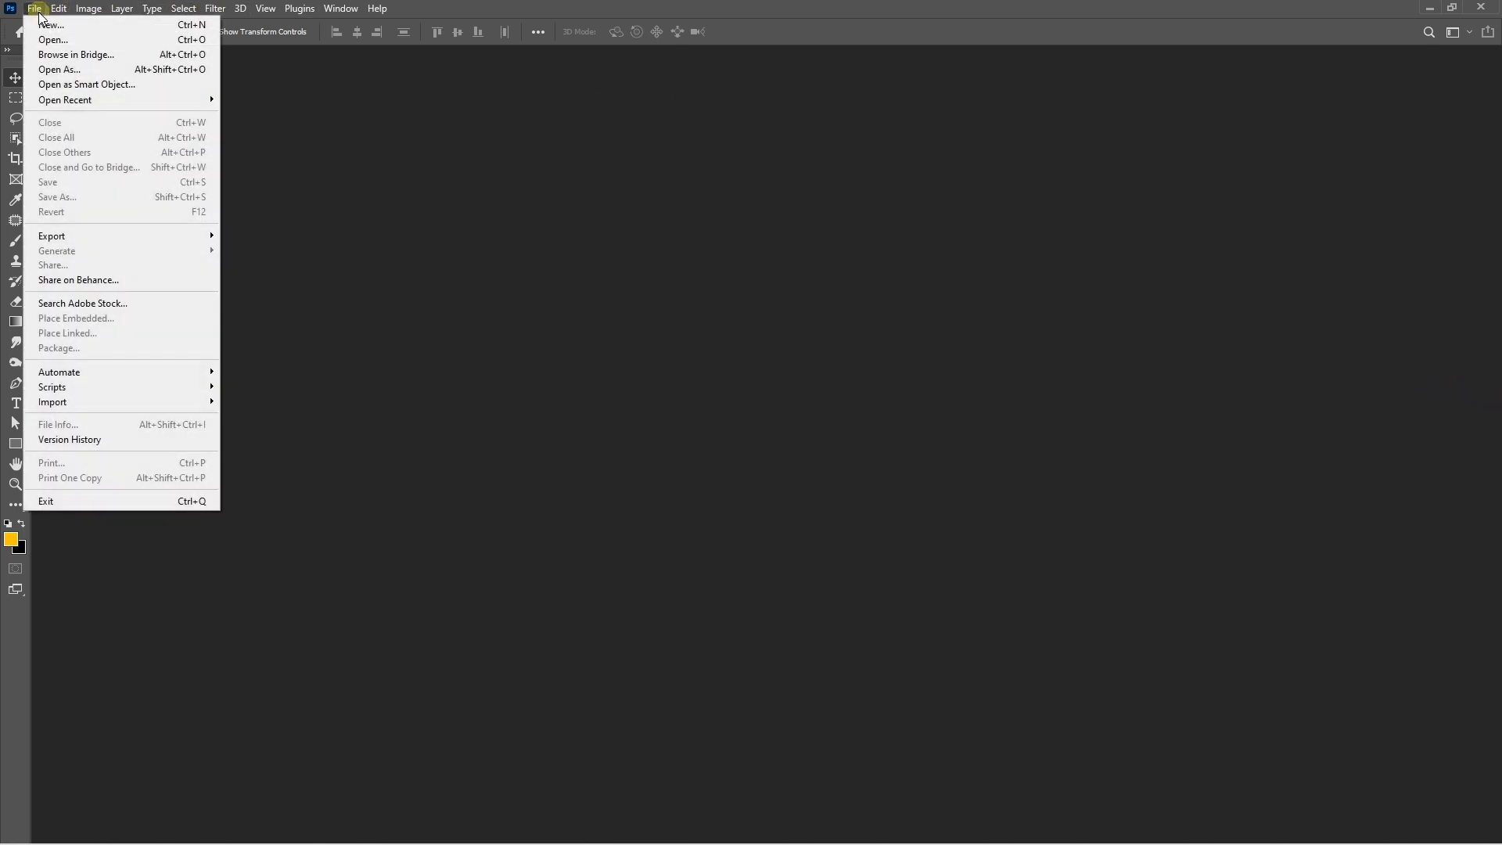
left_click(46, 25)
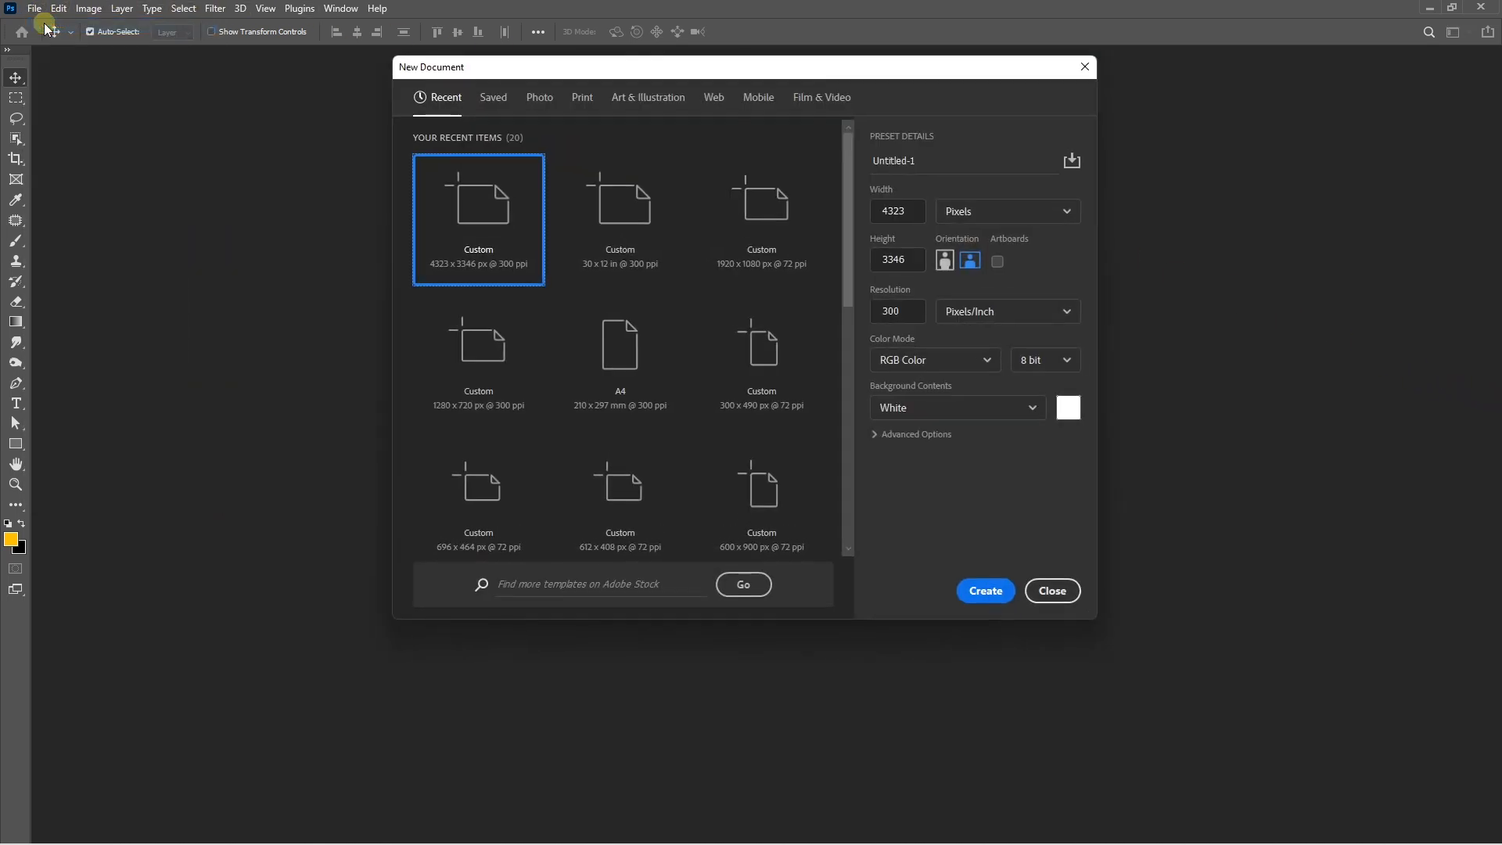
left_click(986, 216)
left_click(984, 262)
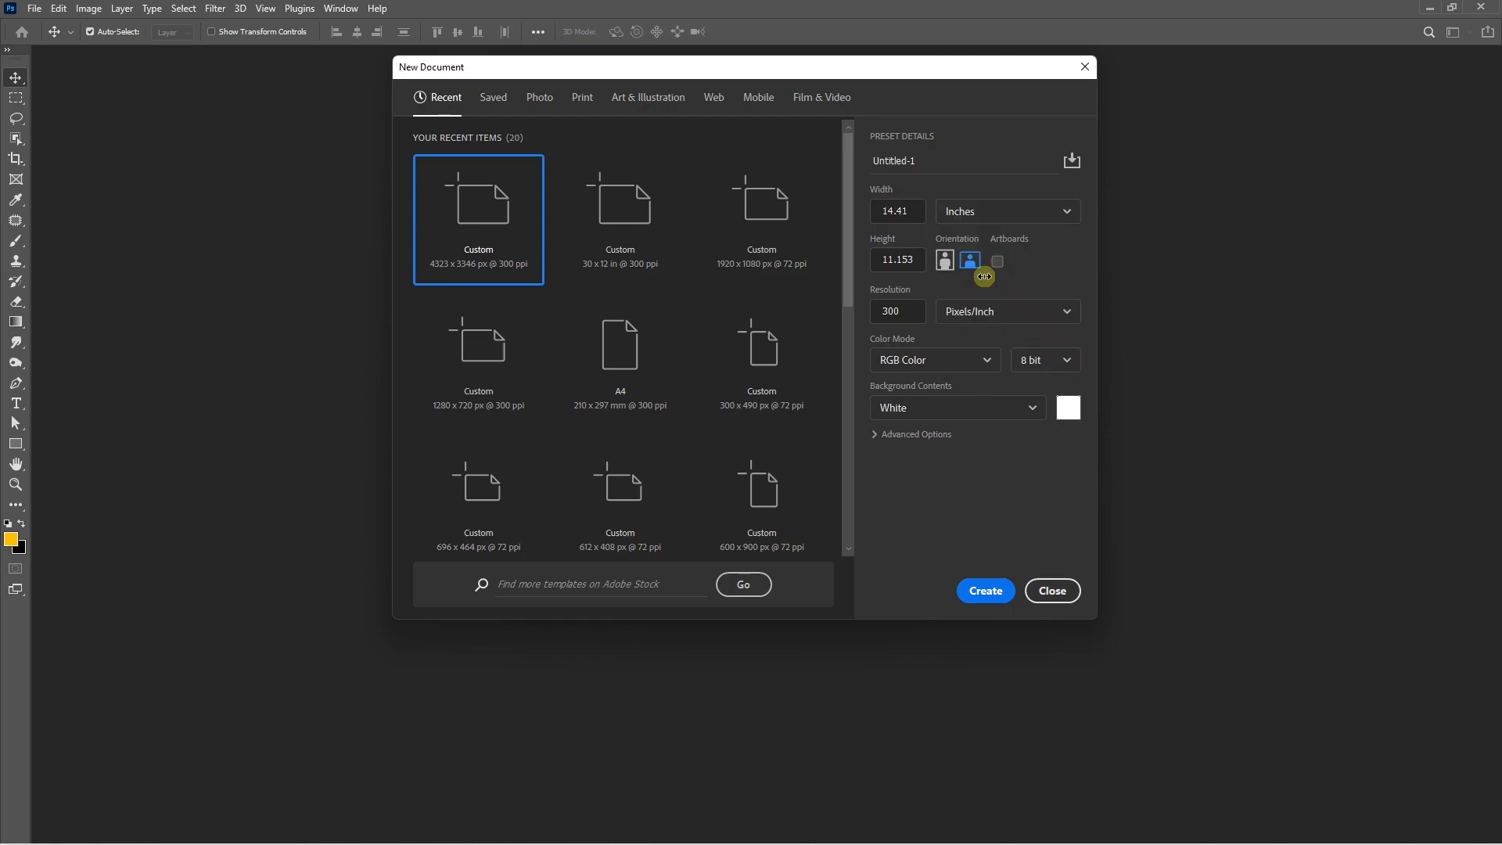
left_click(882, 210)
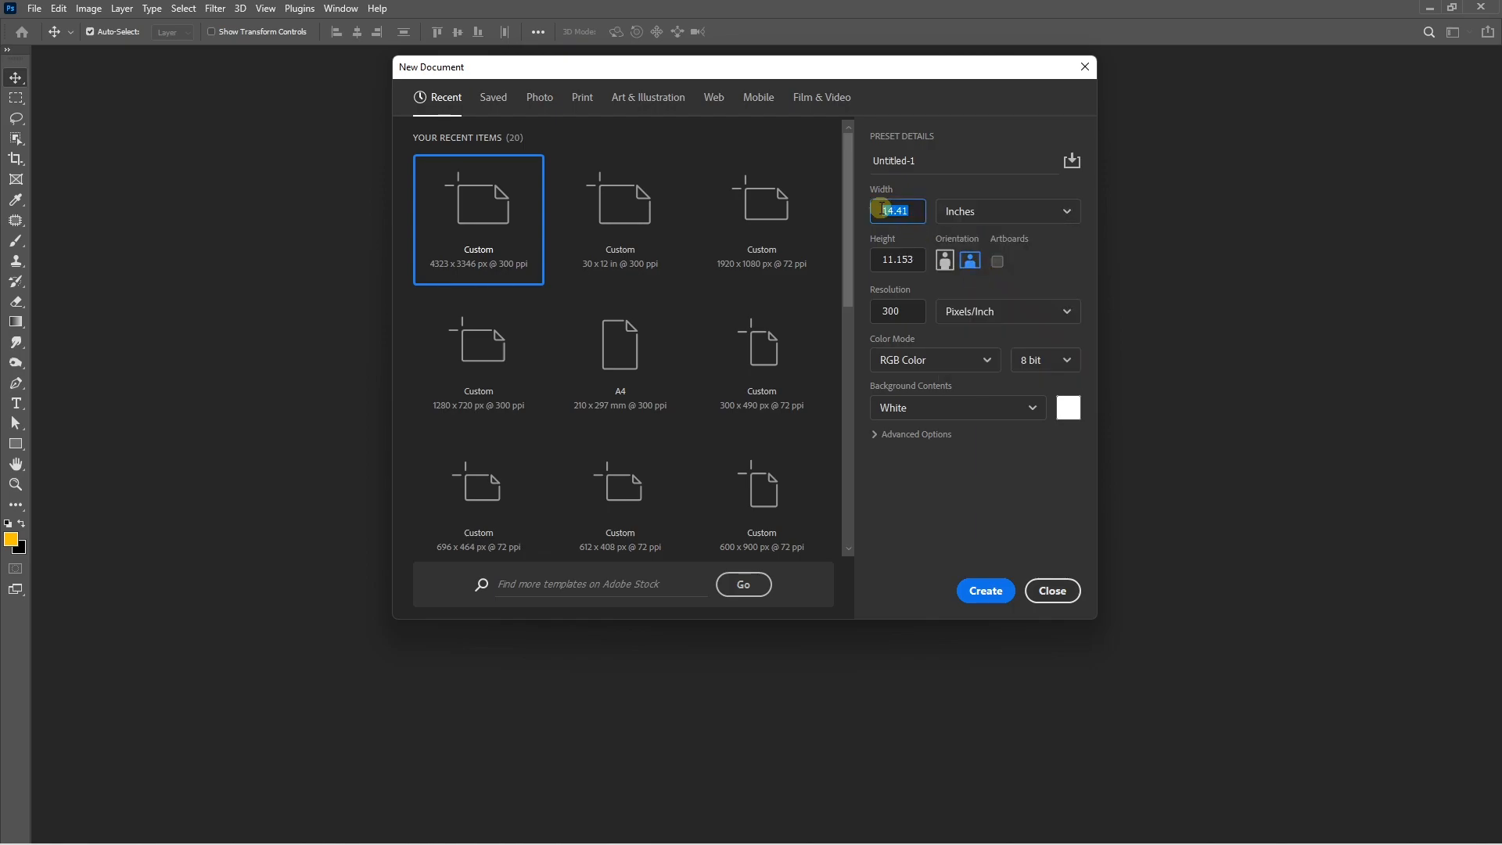
type("30")
key("Tab")
key("Tab")
key("Tab")
key("Tab")
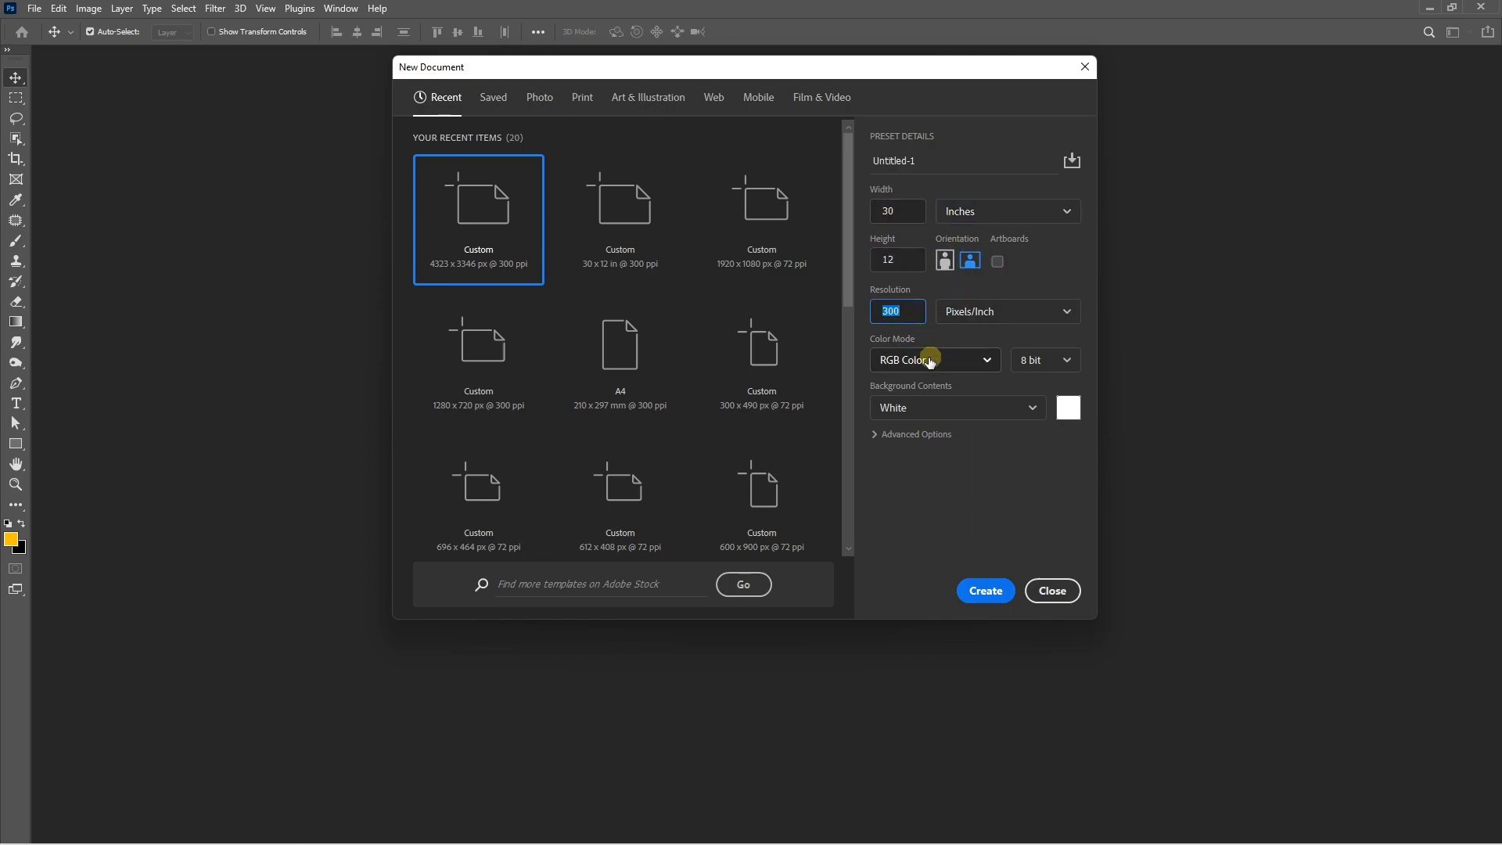
left_click(990, 596)
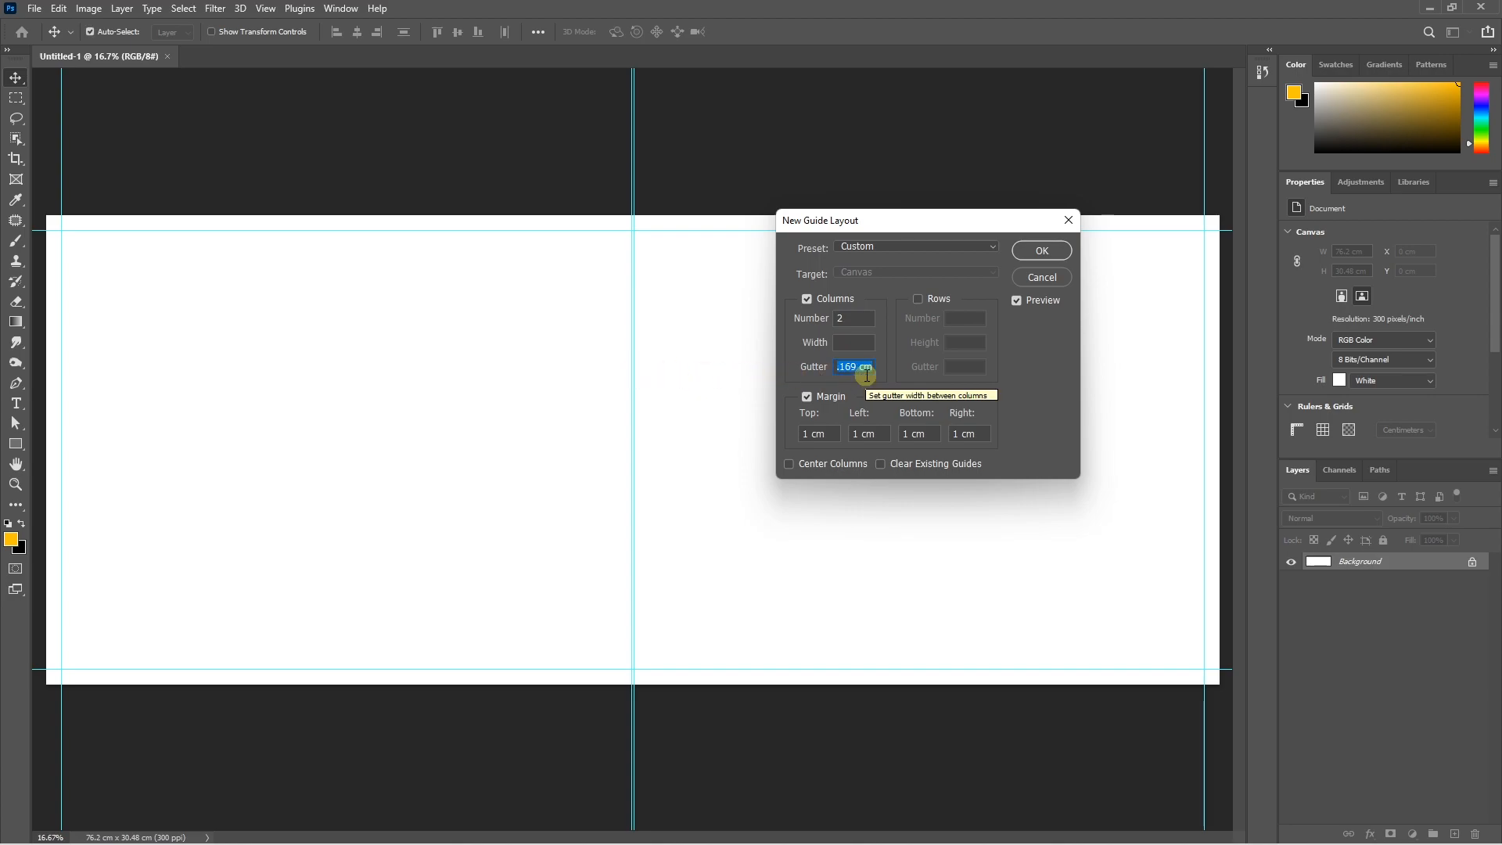
key("Return")
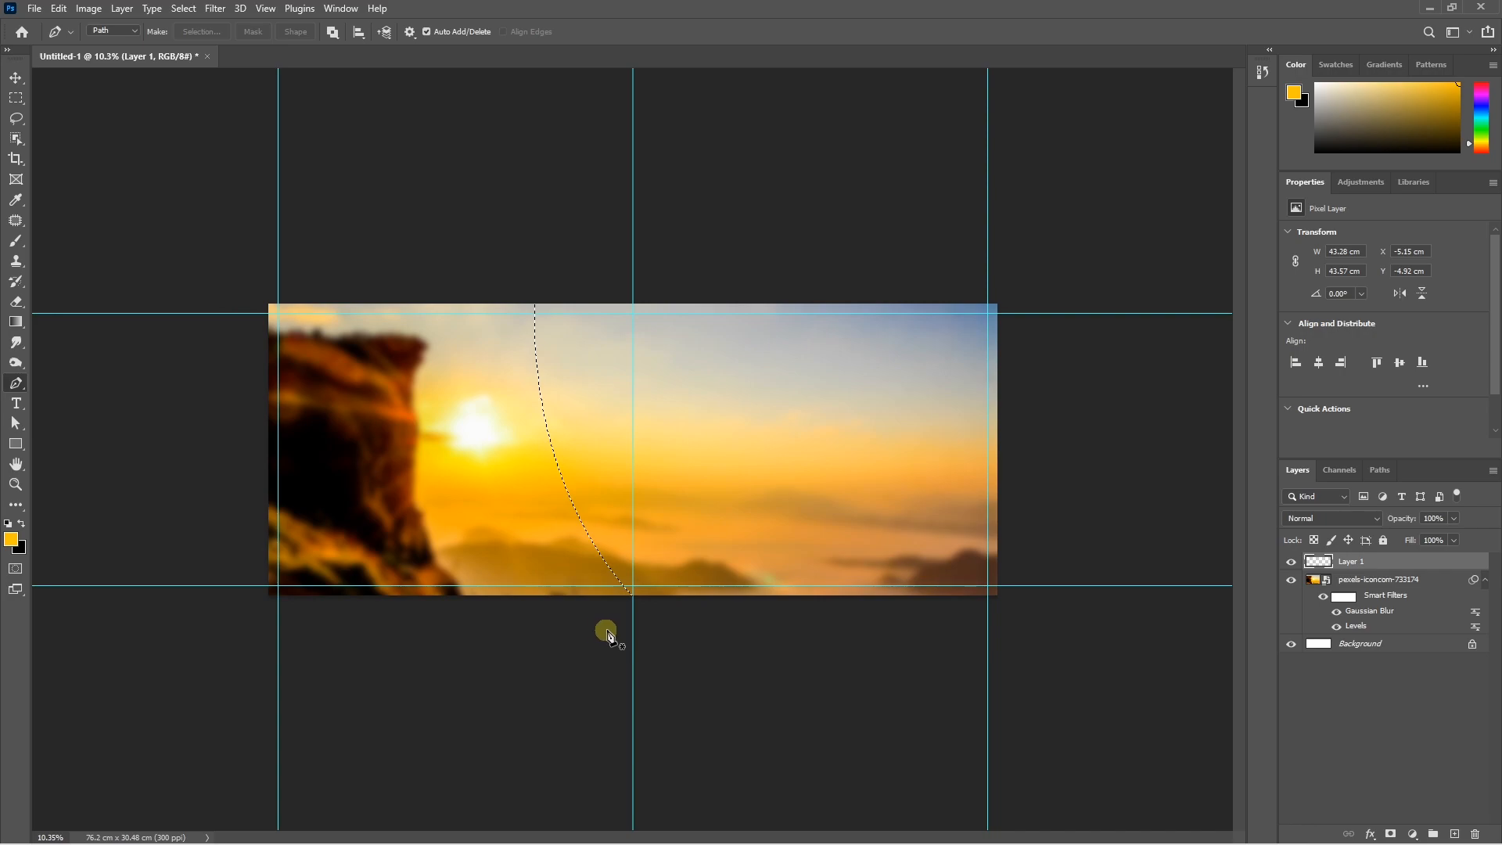
- Fill the curved selection on Layer 1 with the yellow foreground colour #ffc400 and deselect it
left_click(13, 542)
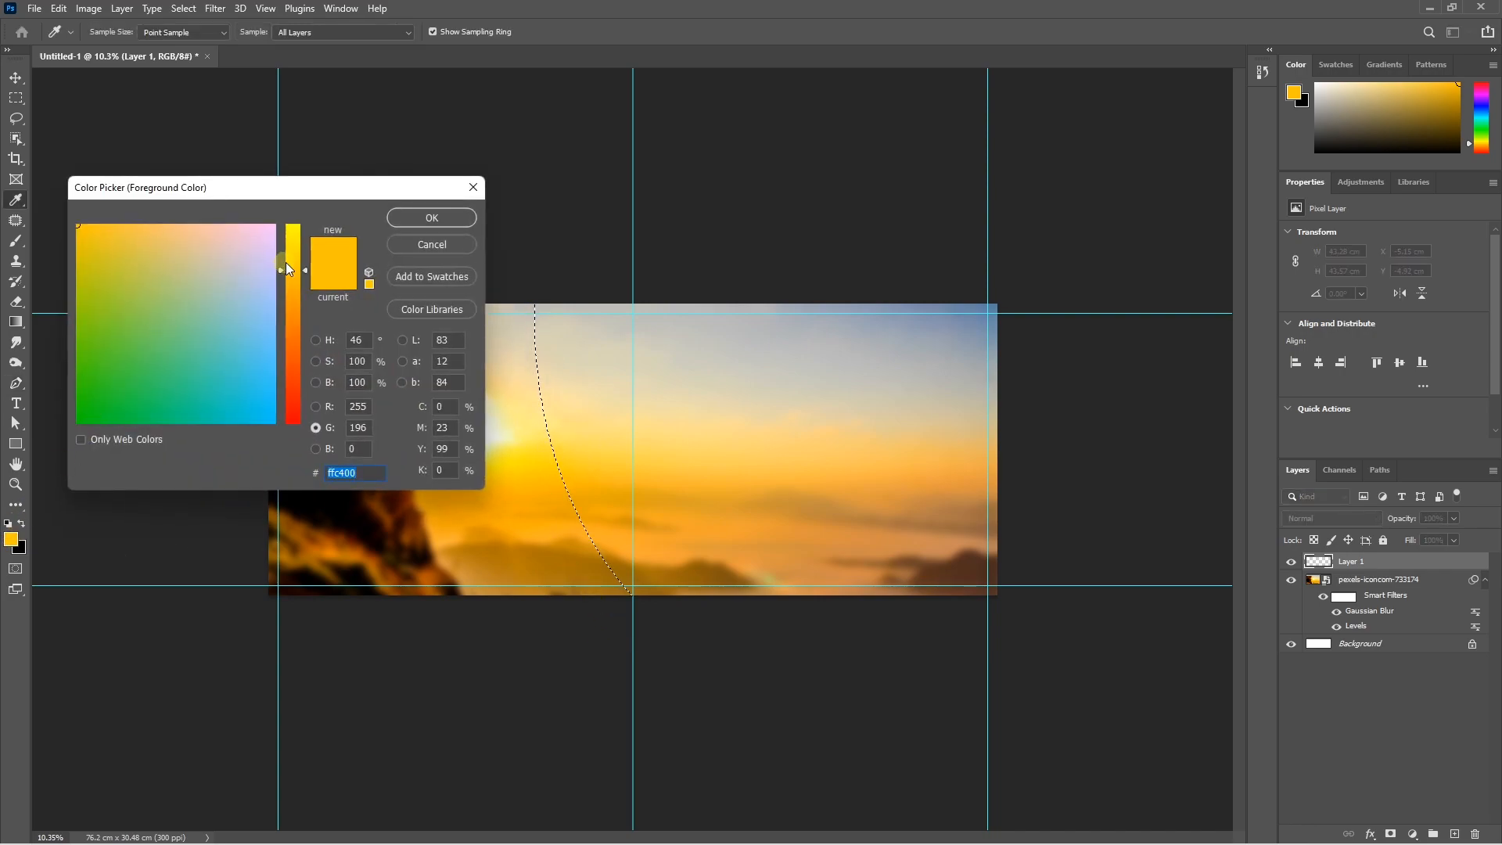
left_click(416, 221)
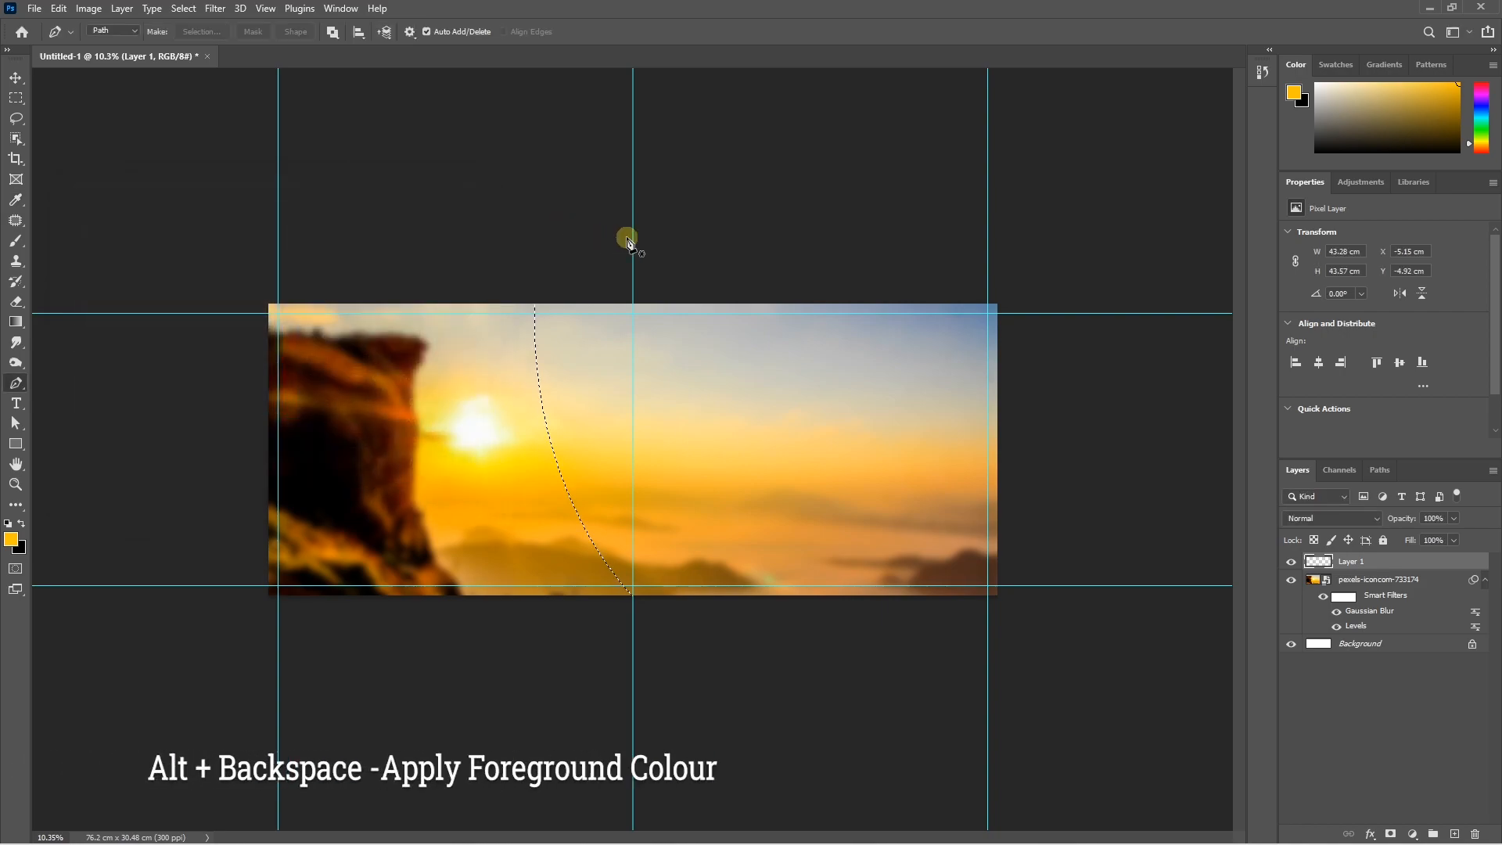
key("alt+BackSpace")
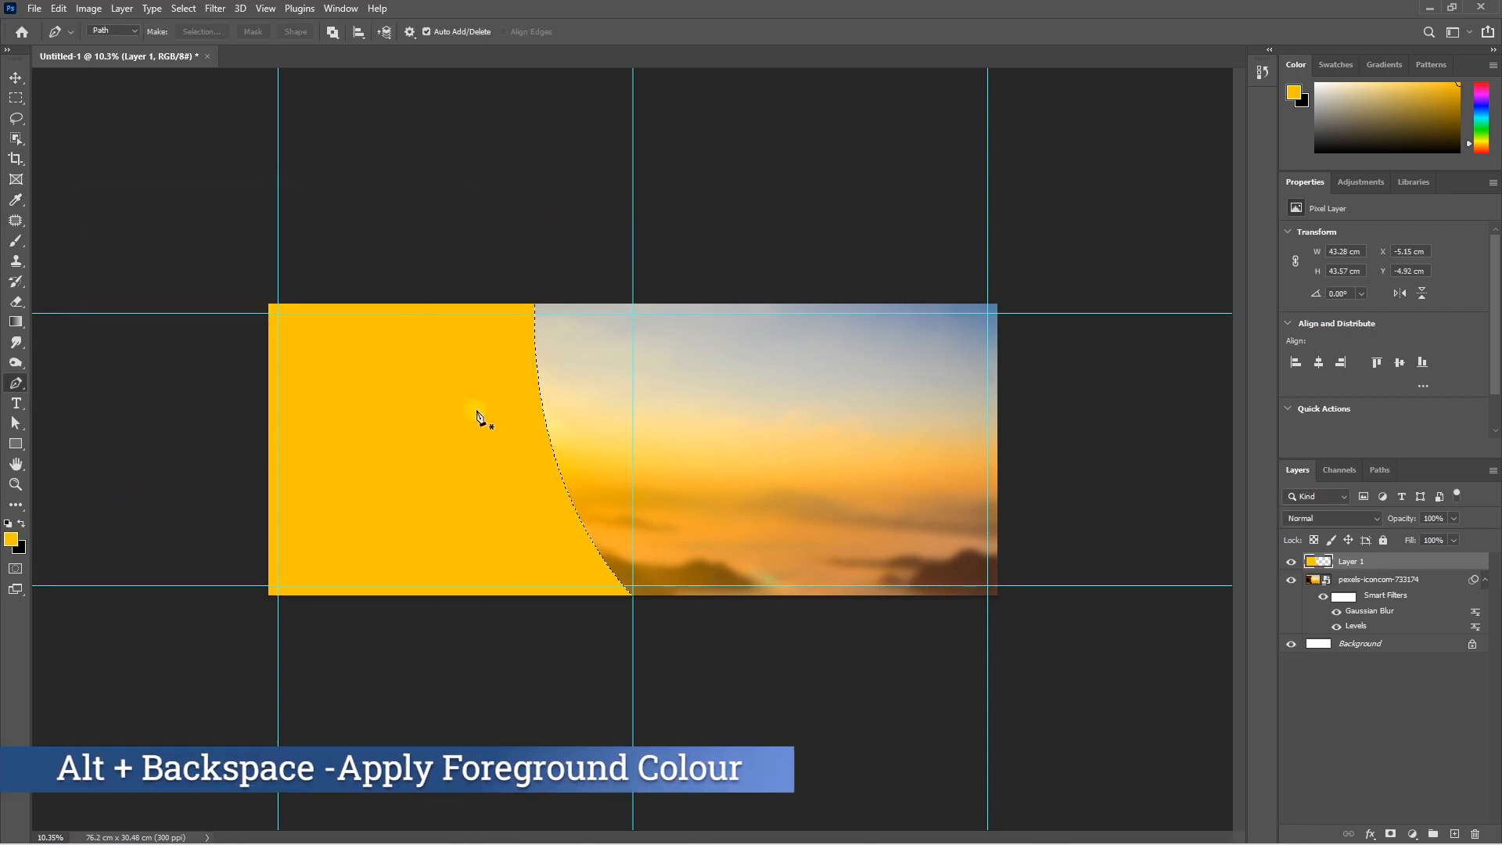
key("ctrl+d")
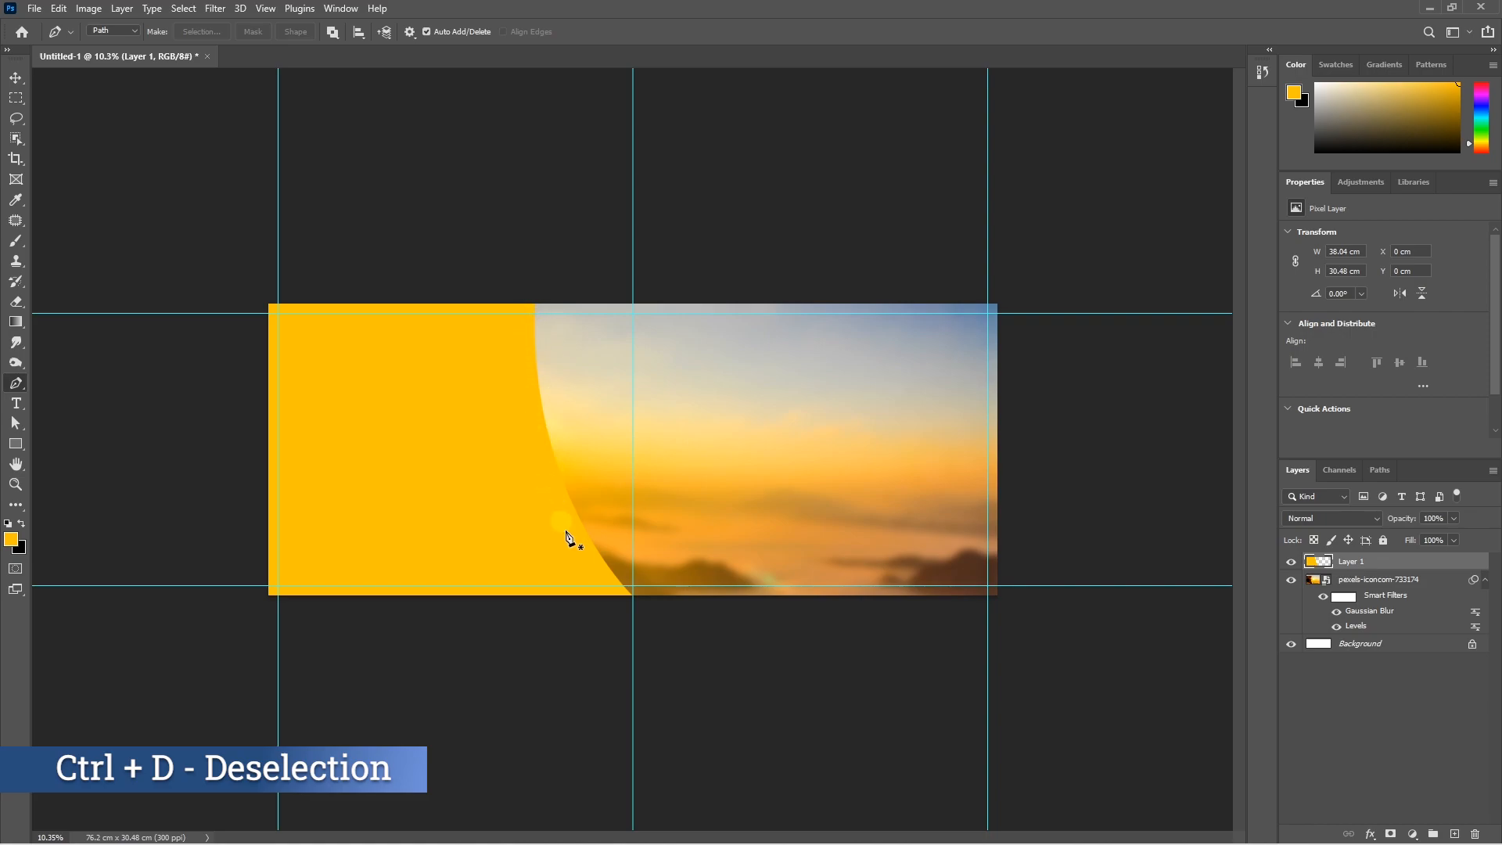
- Add a drop shadow to the yellow shape with 84% opacity, a -90° angle and 25% spread
key("v")
left_click(482, 282)
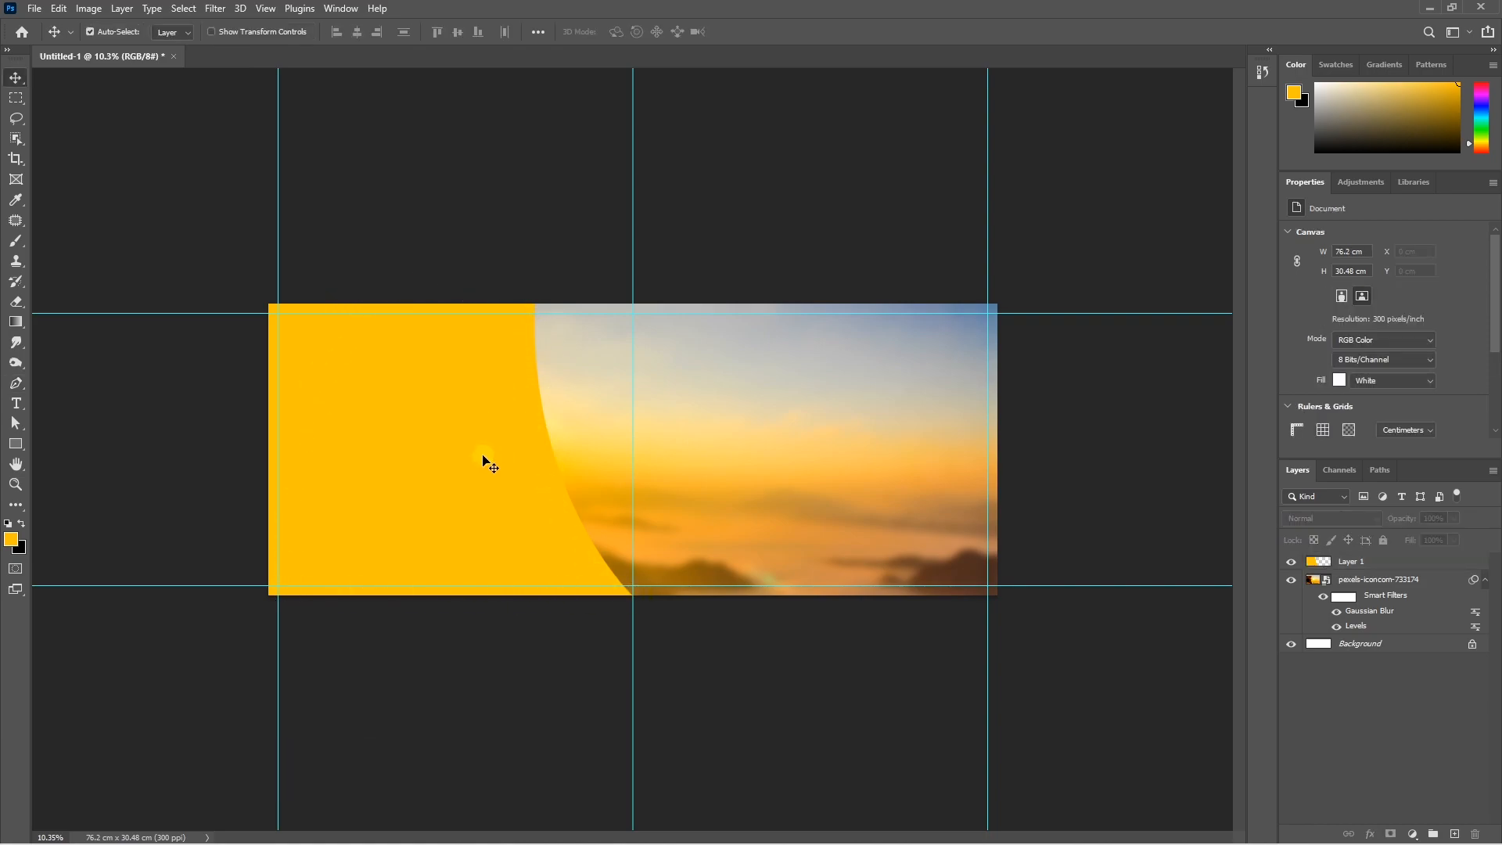
left_click(484, 459)
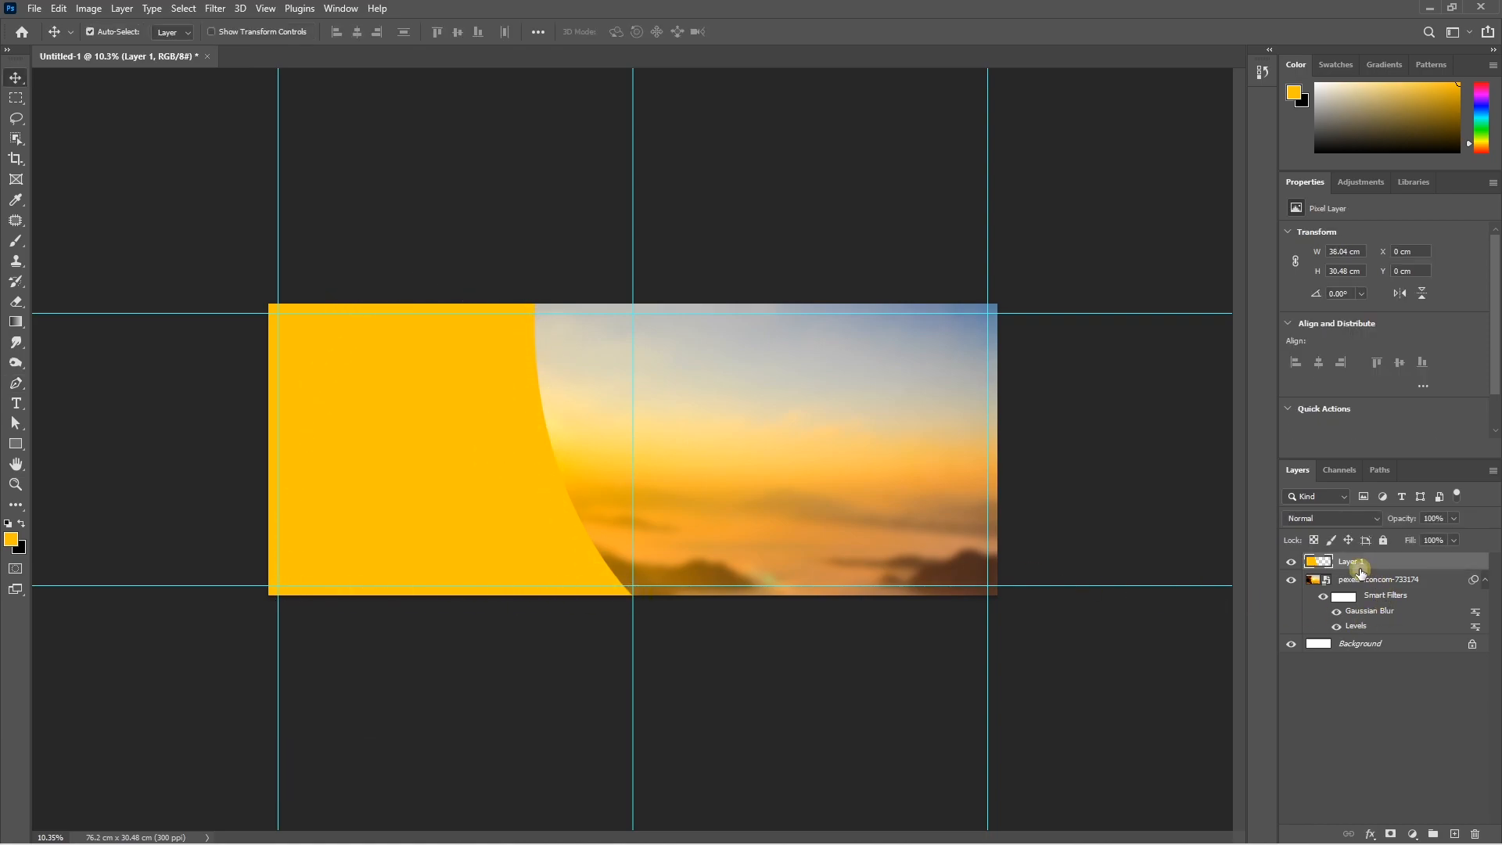
left_click(1370, 833)
left_click(1380, 821)
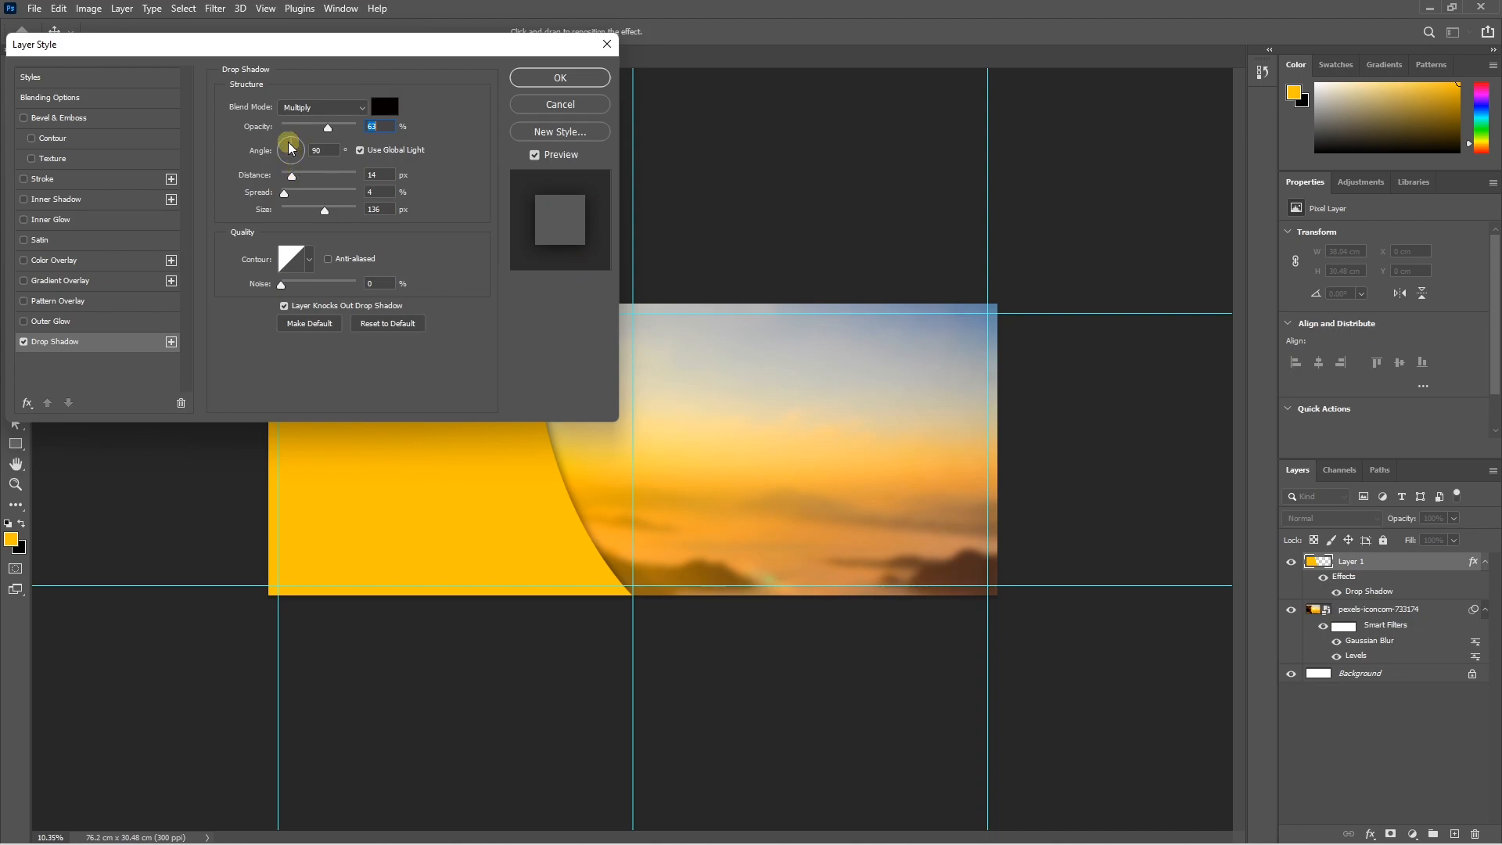
left_click_drag(289, 148, 343, 132)
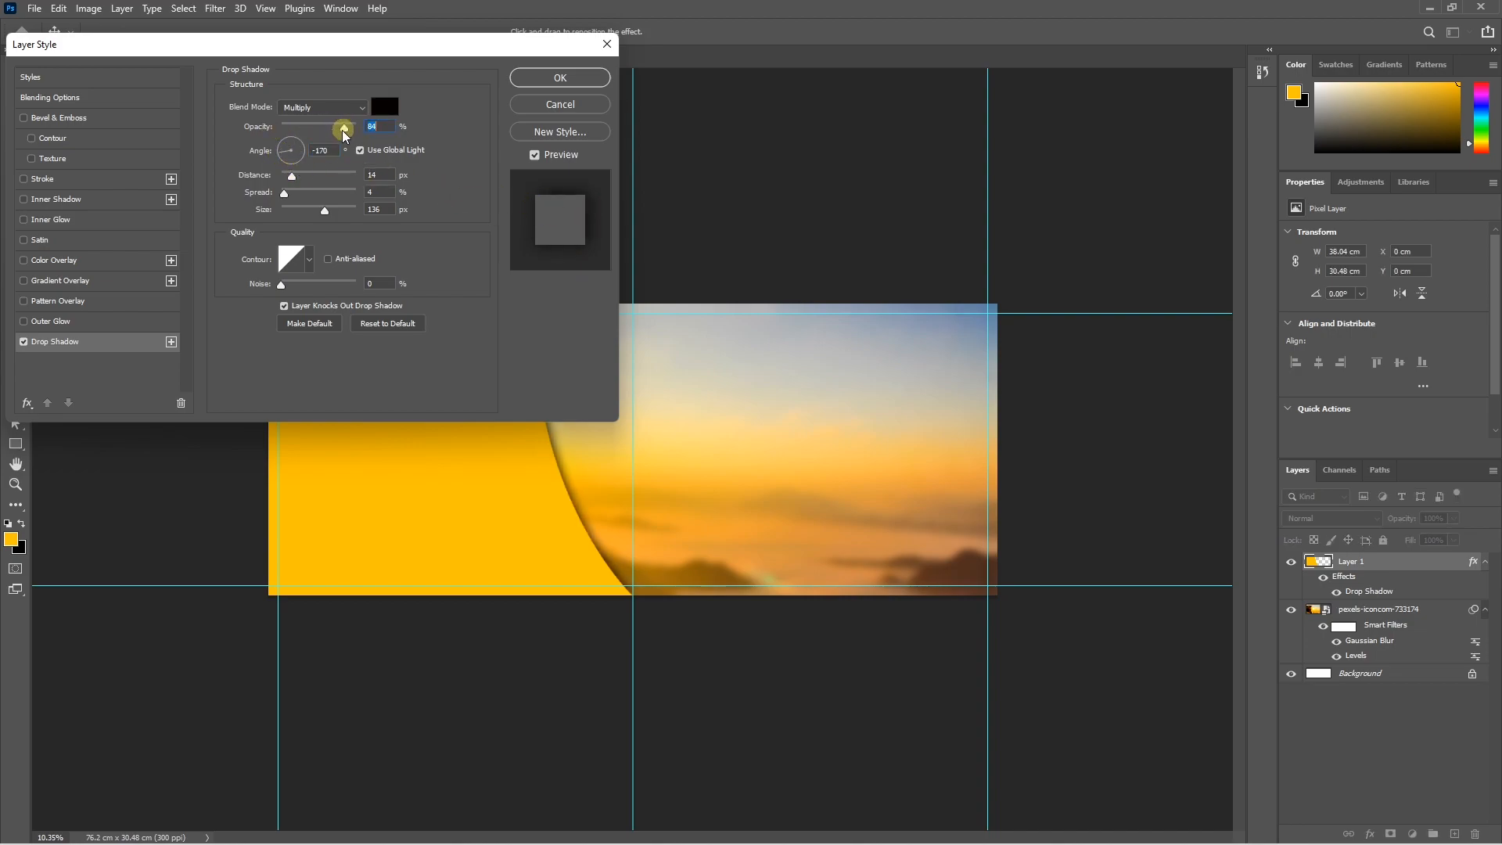
left_click(284, 159)
mouse_move(283, 193)
left_mouse_down()
mouse_move(299, 194)
mouse_move(284, 149)
mouse_move(291, 165)
left_mouse_up()
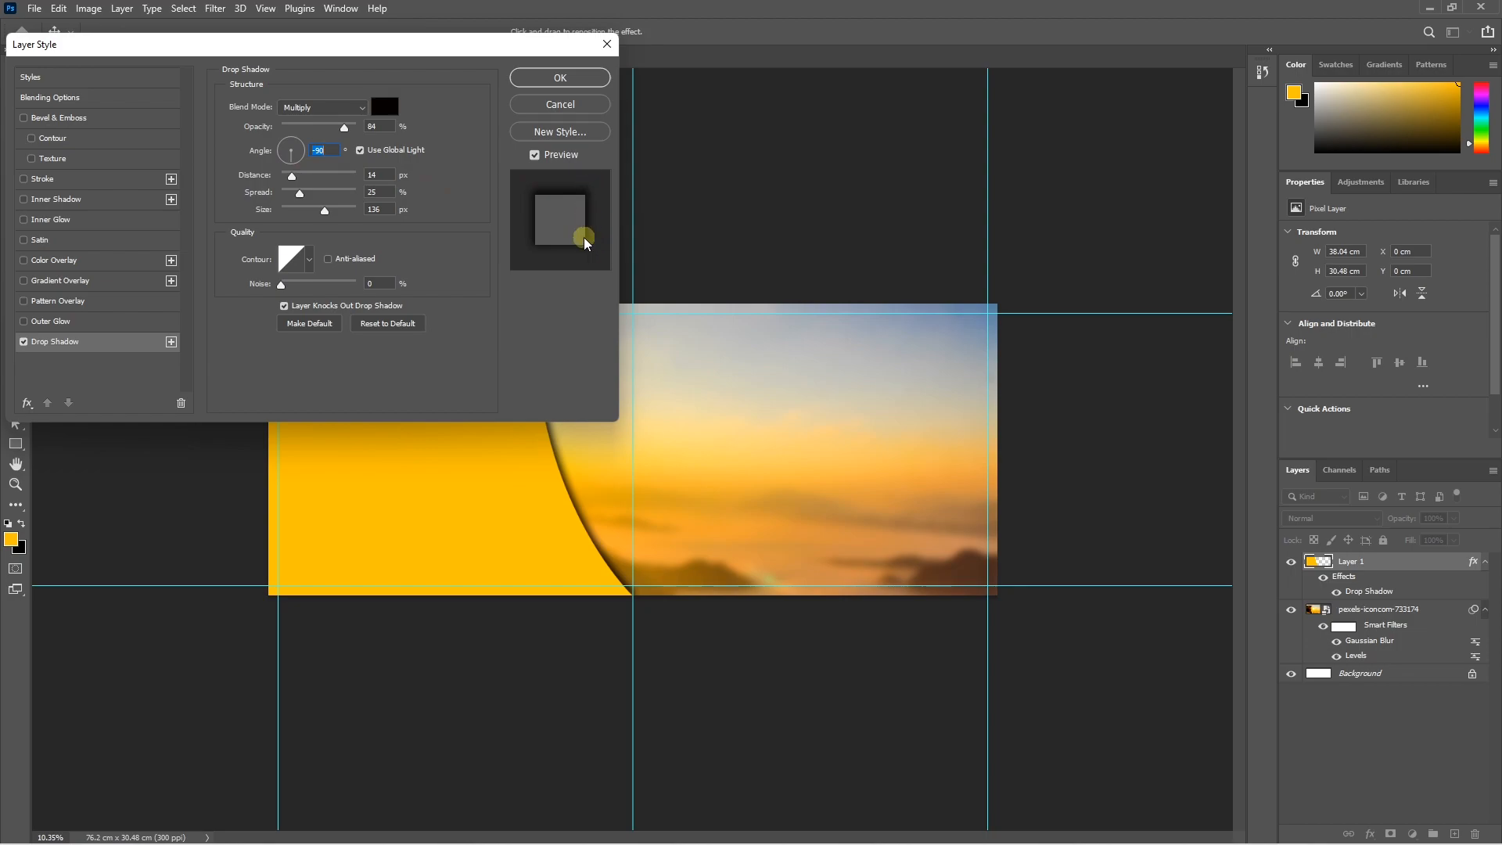
- Soften the shape's drop shadow to 66% opacity, -154° angle, 7 px distance, 8% spread and 59 px size, and apply it
left_click(289, 162)
left_click_drag(288, 162, 285, 161)
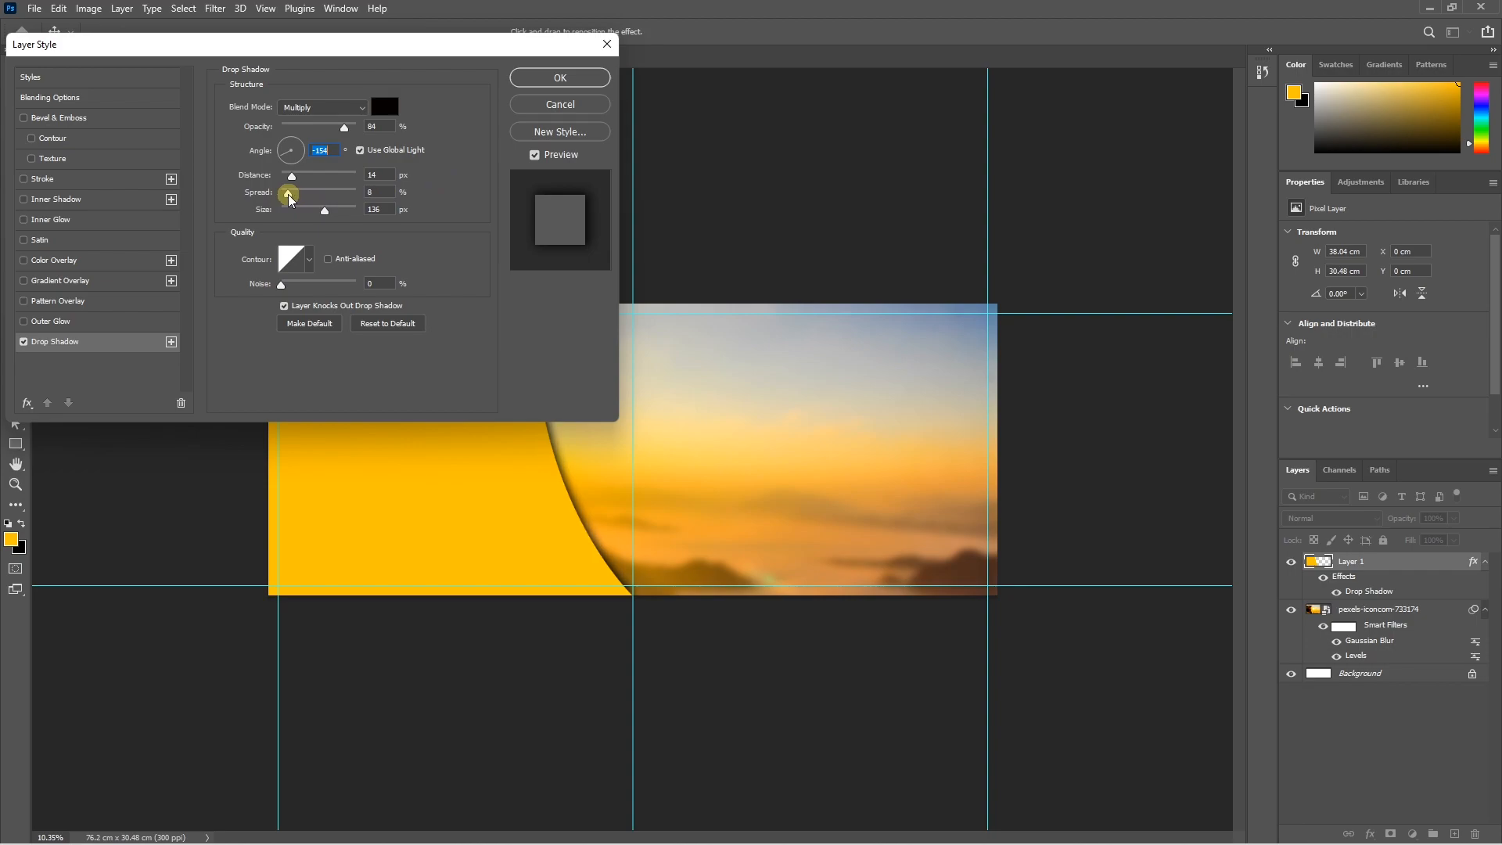
left_click_drag(324, 210, 310, 217)
left_click_drag(292, 176, 290, 180)
left_click_drag(337, 129, 330, 129)
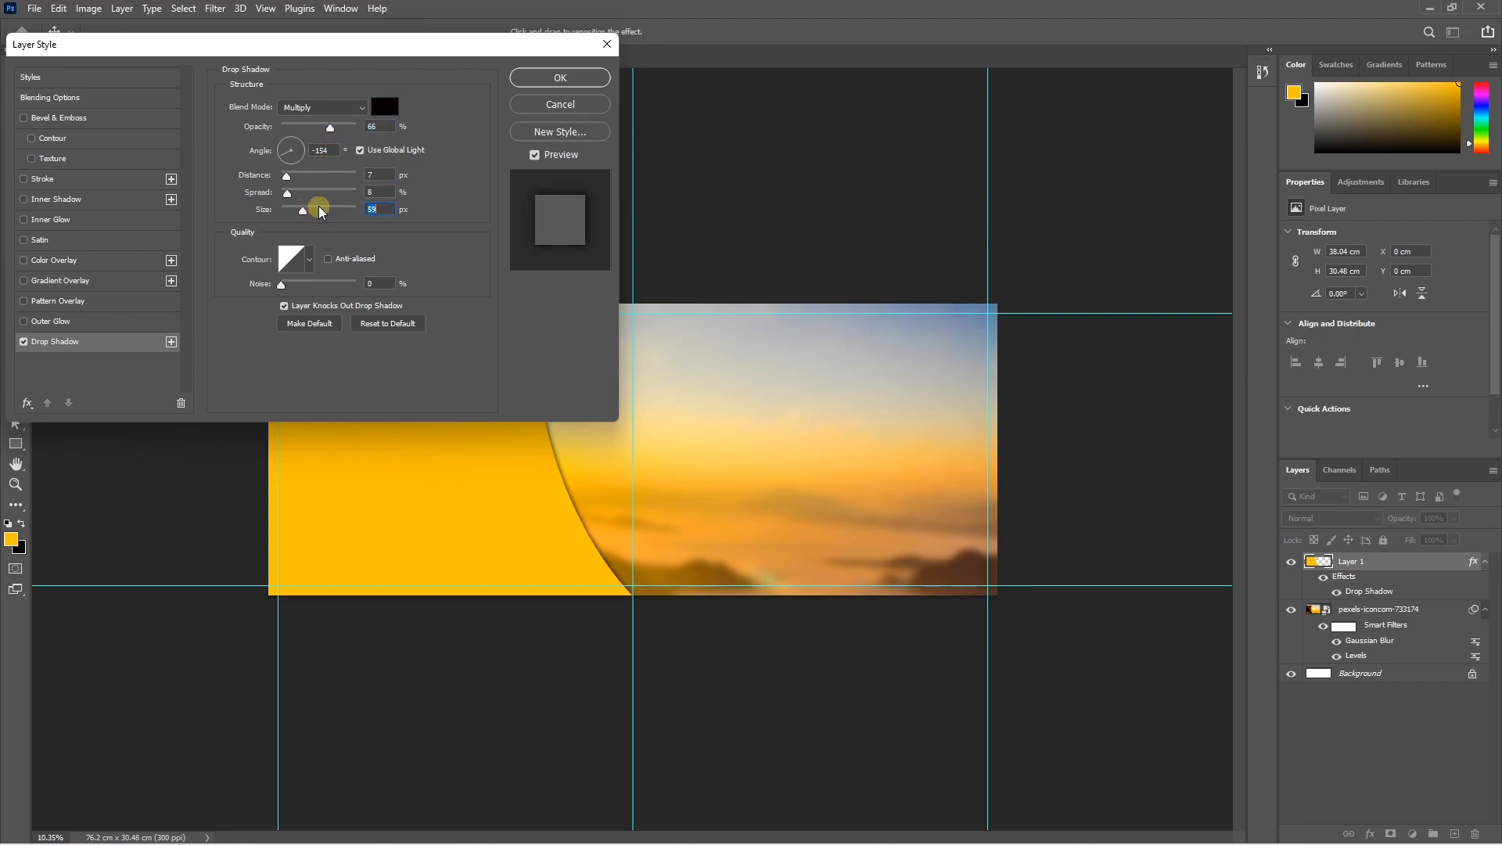
left_click_drag(328, 44, 277, 27)
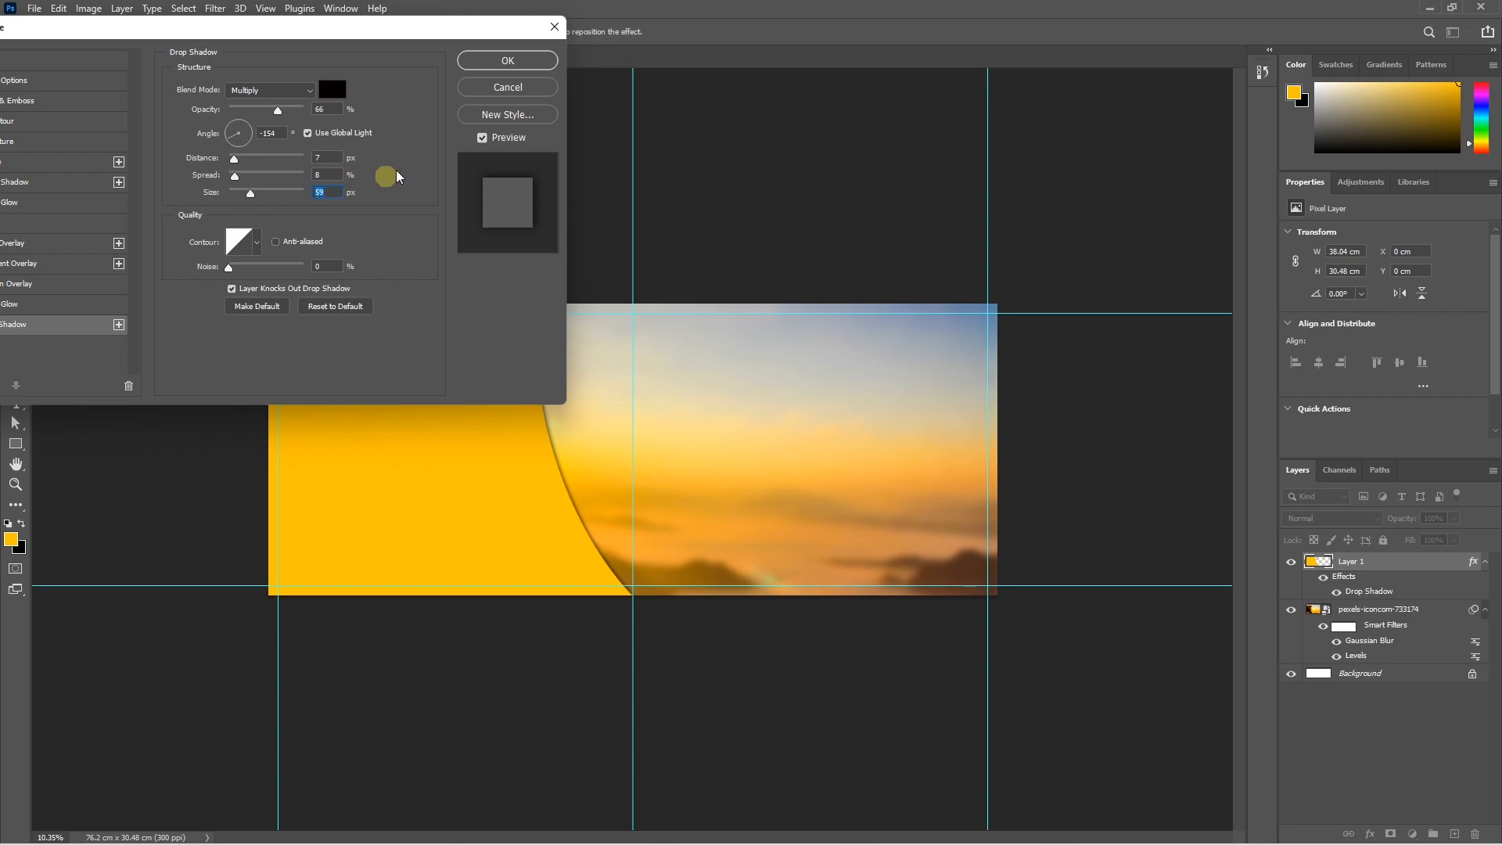
left_click(499, 64)
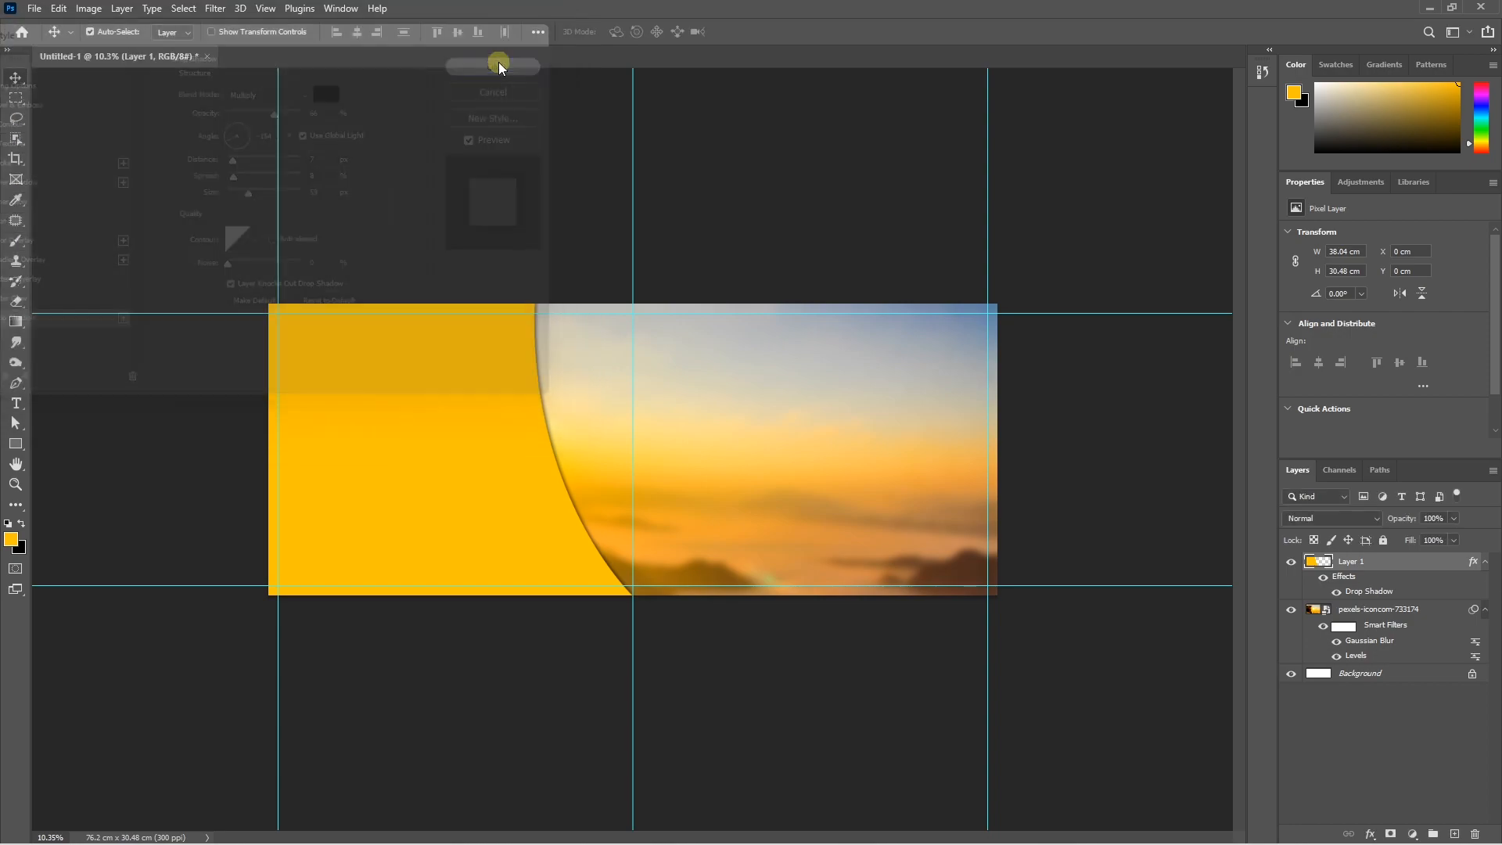
- Duplicate the yellow shape's layer, Layer 1, together with its drop shadow
left_click(649, 169)
left_click(1354, 564)
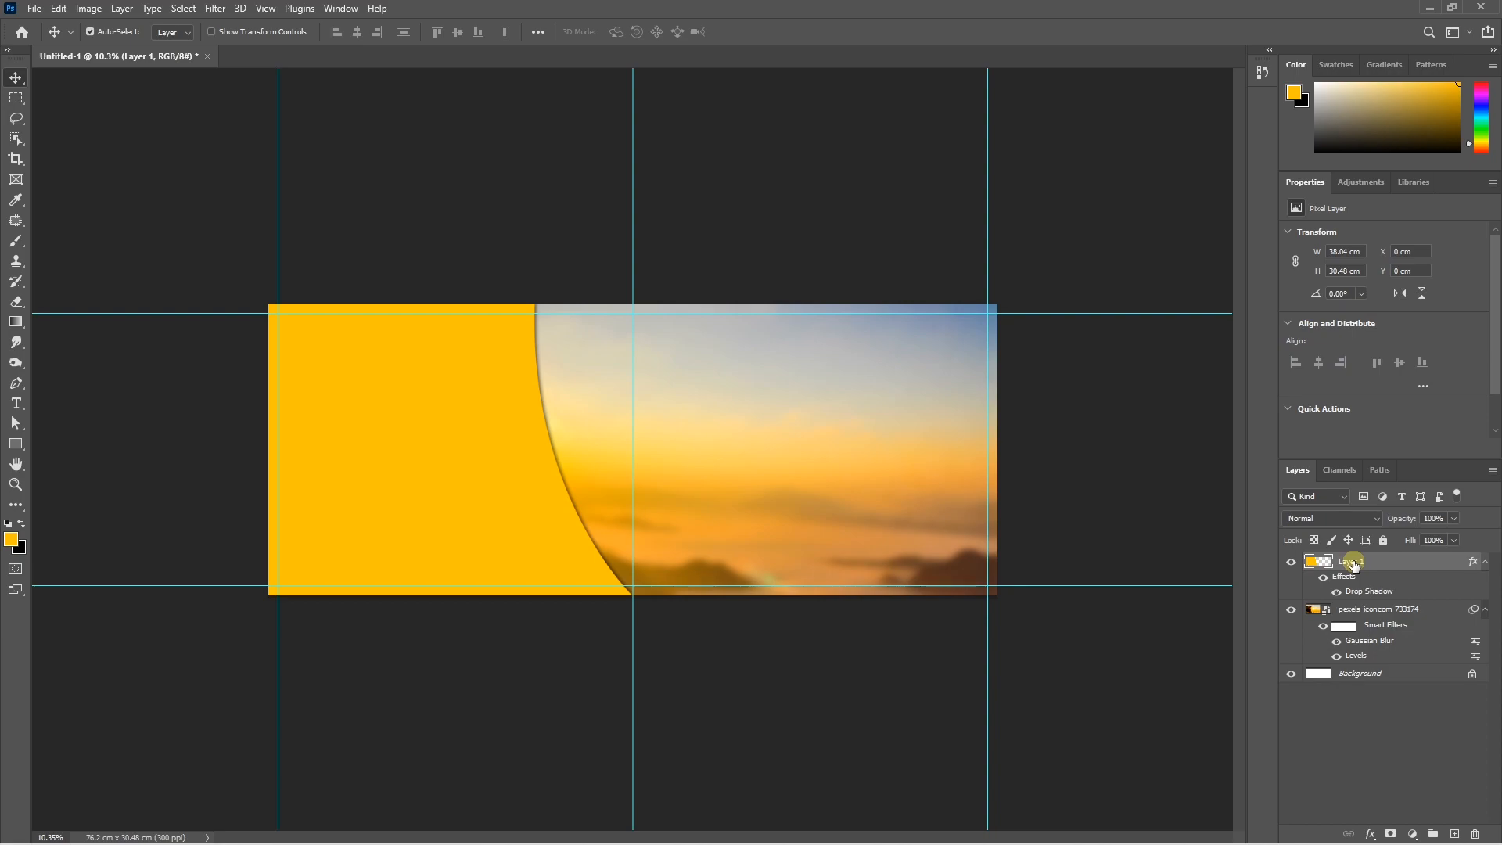
key("ctrl+j")
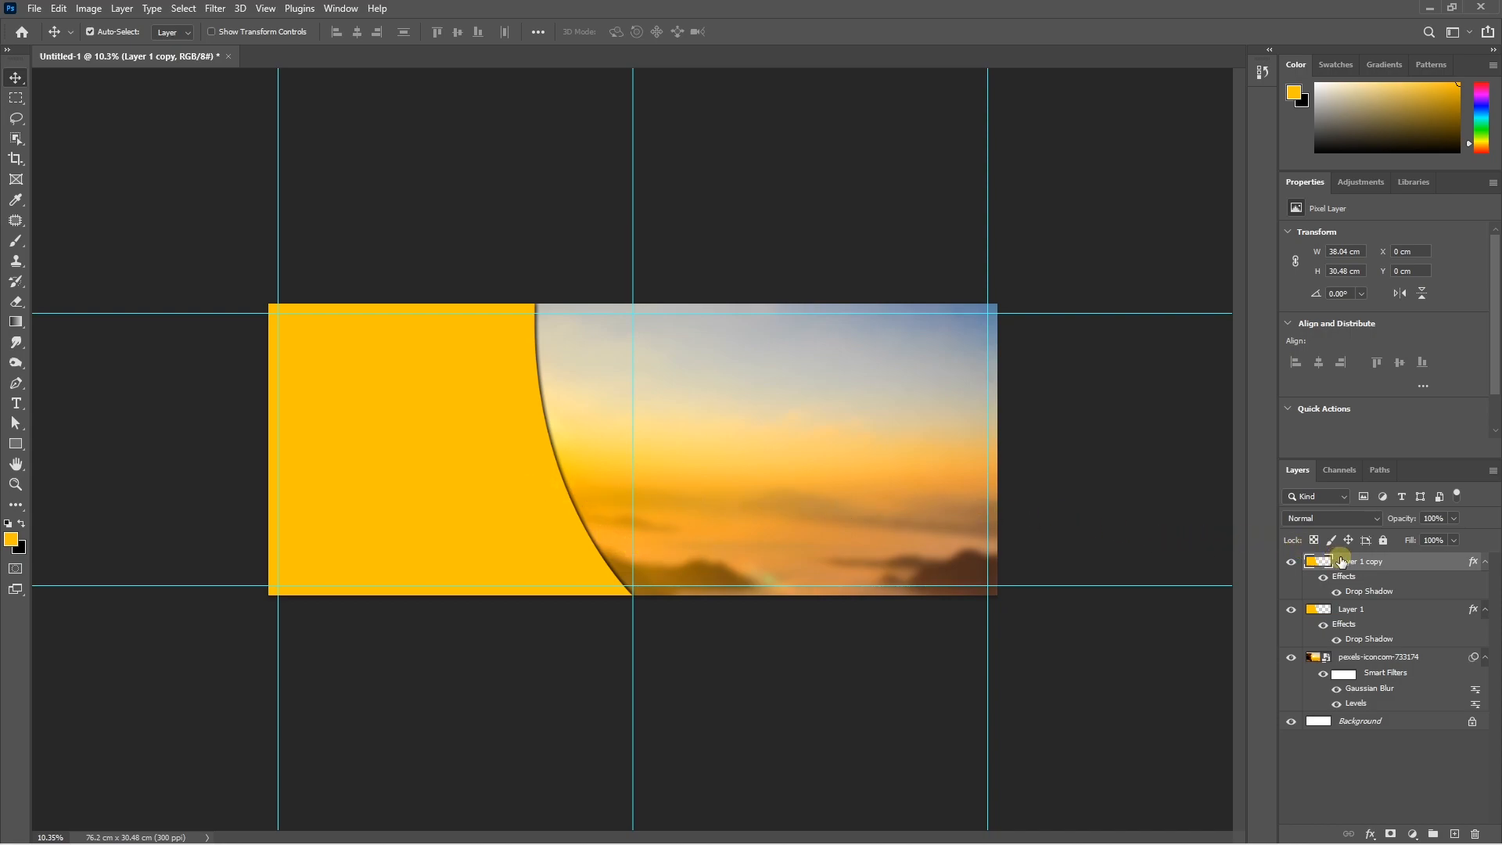
- Rotate the yellow shapes beneath the top copy clockwise and reposition them so their edges fan out from one point on the curve
left_click(1359, 618)
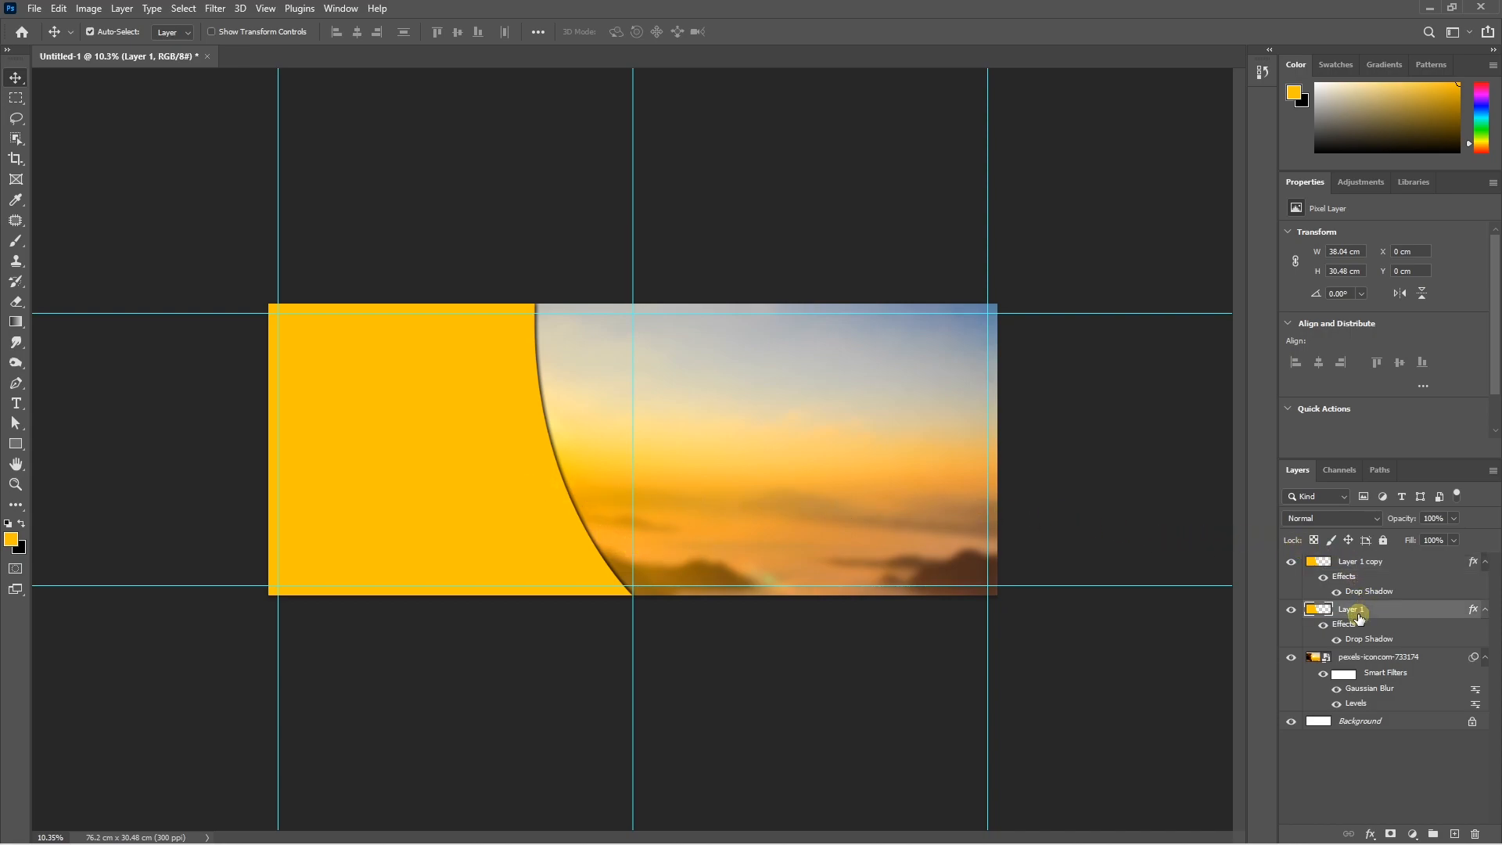
key("ctrl+t")
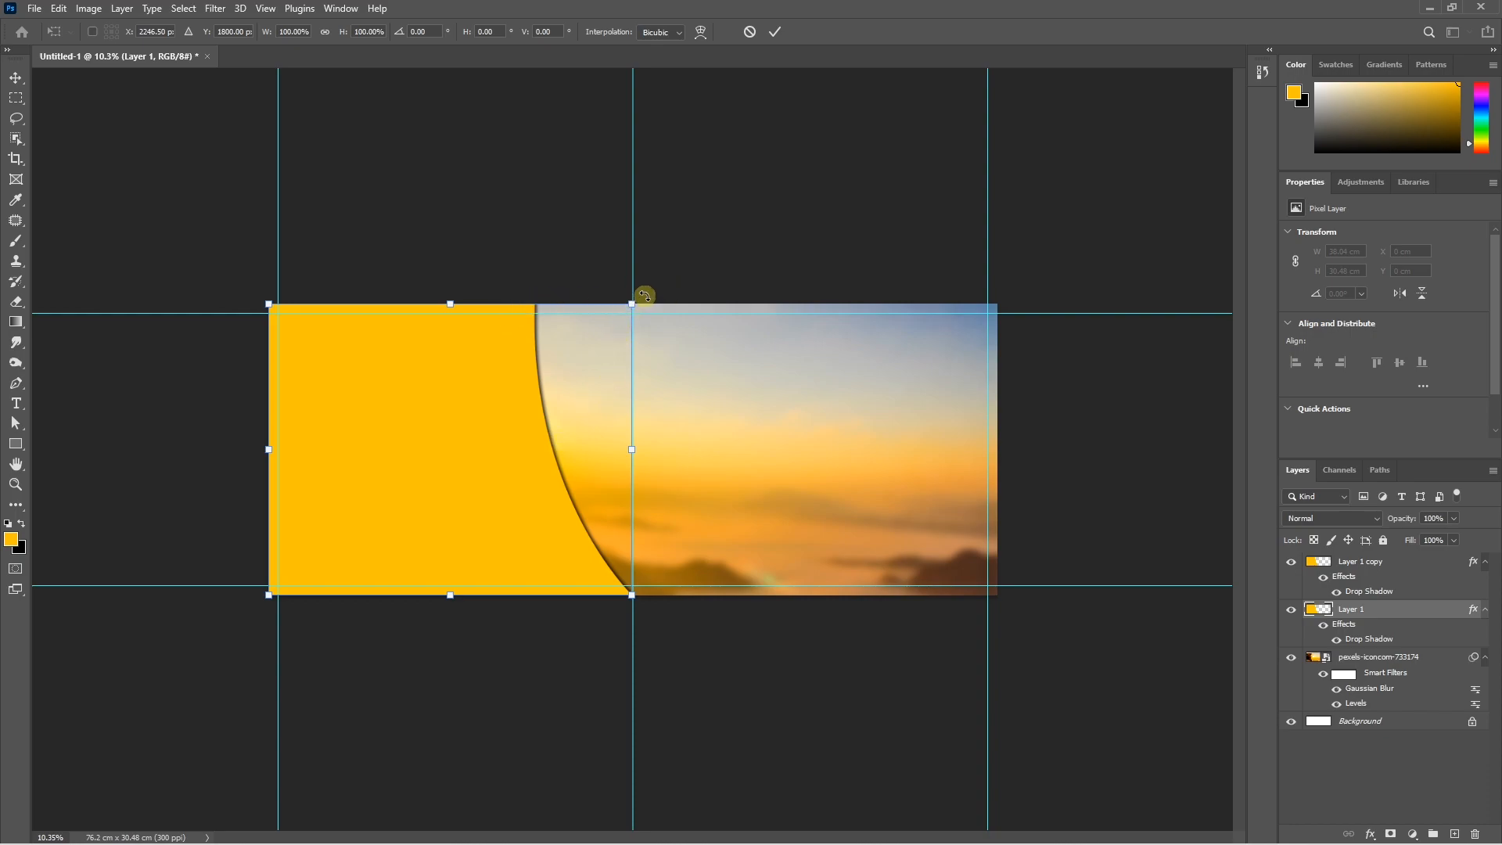
left_click_drag(645, 294, 704, 333)
key("Escape")
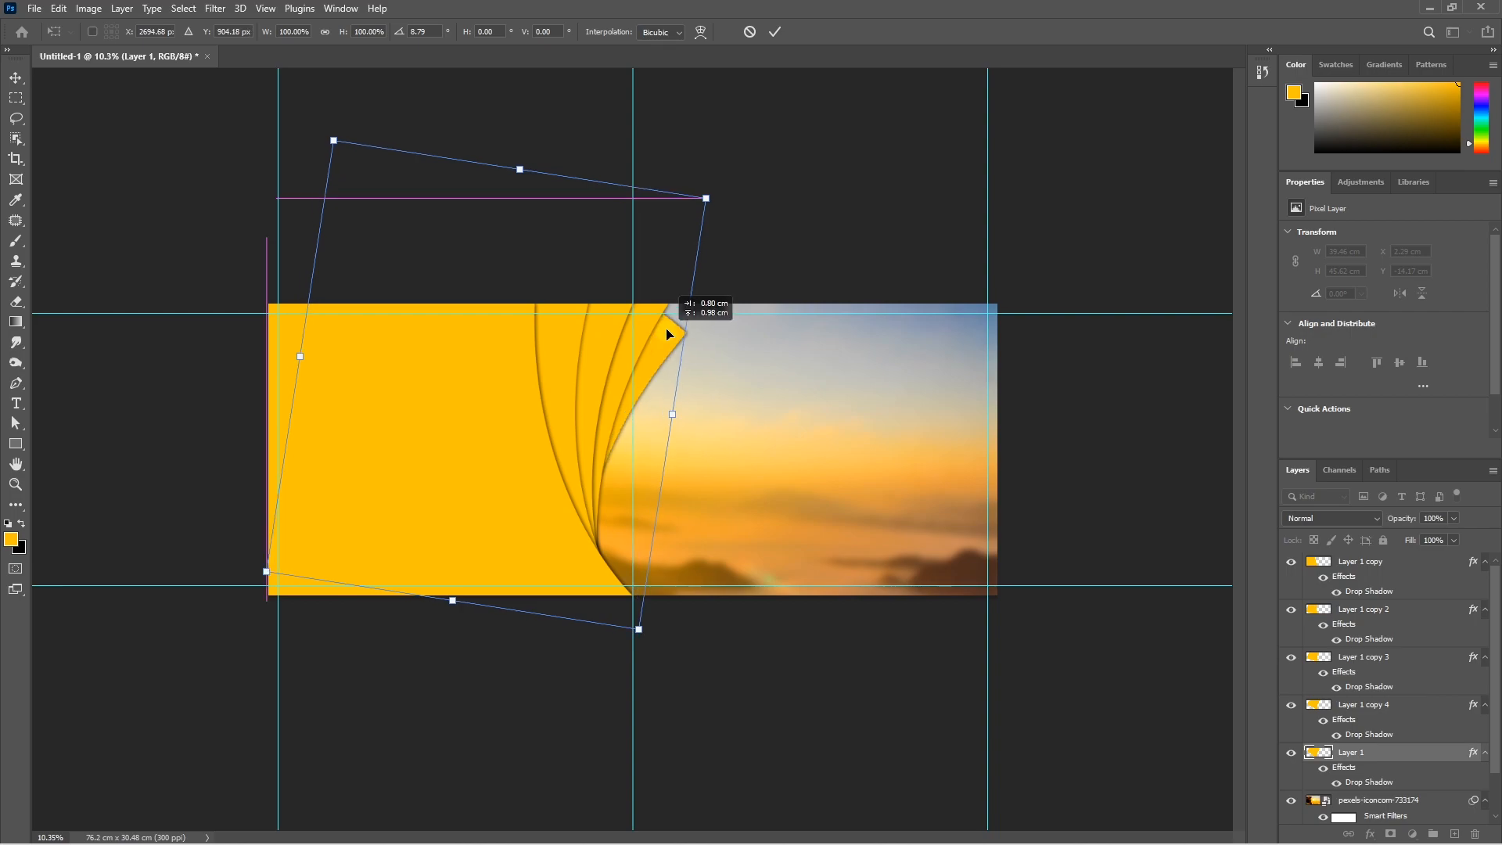
left_click_drag(659, 340, 677, 317)
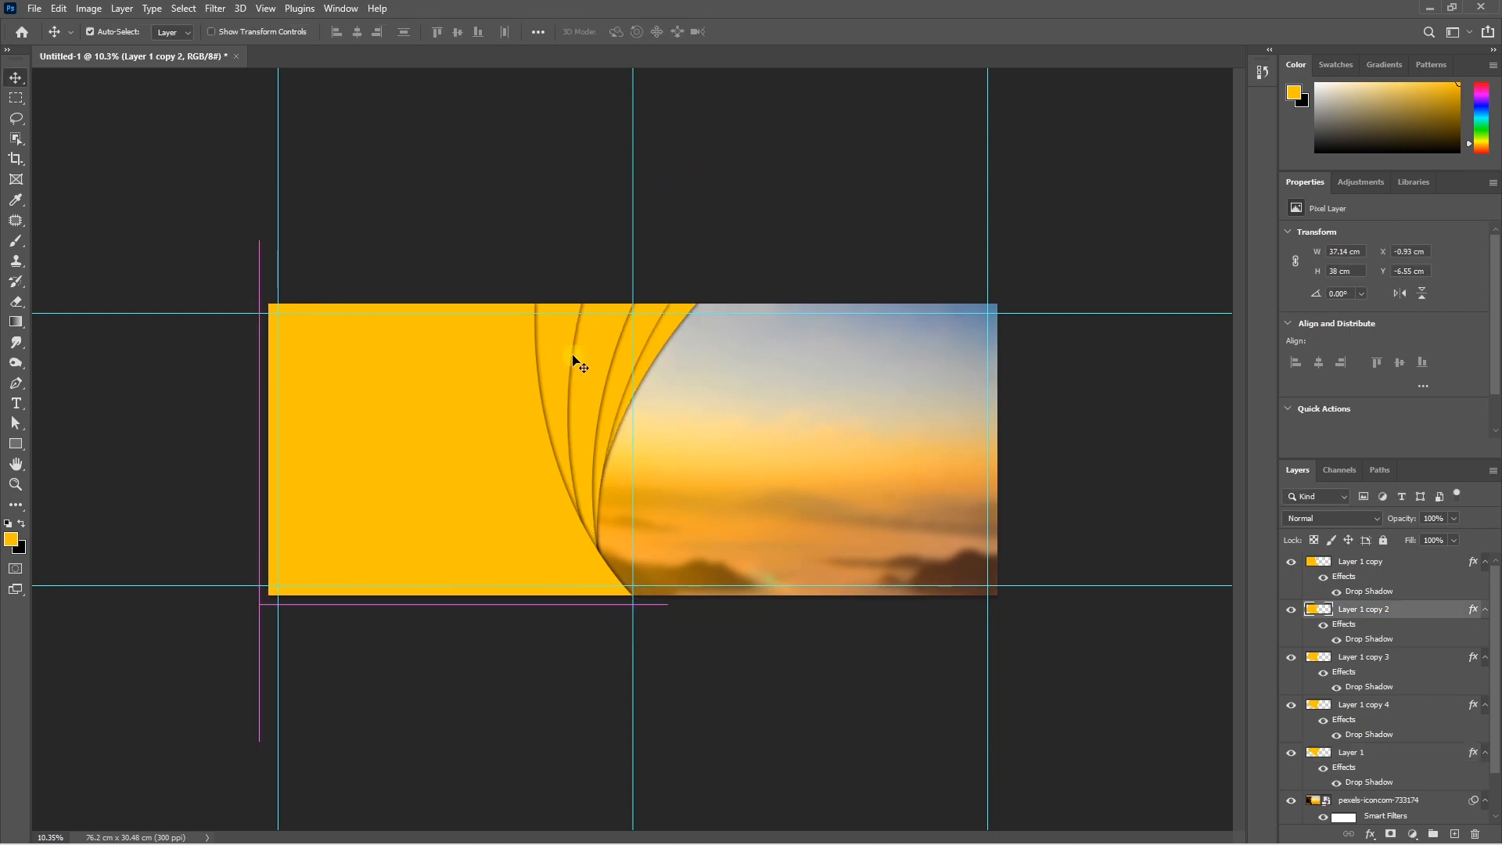
left_click_drag(592, 356, 656, 354)
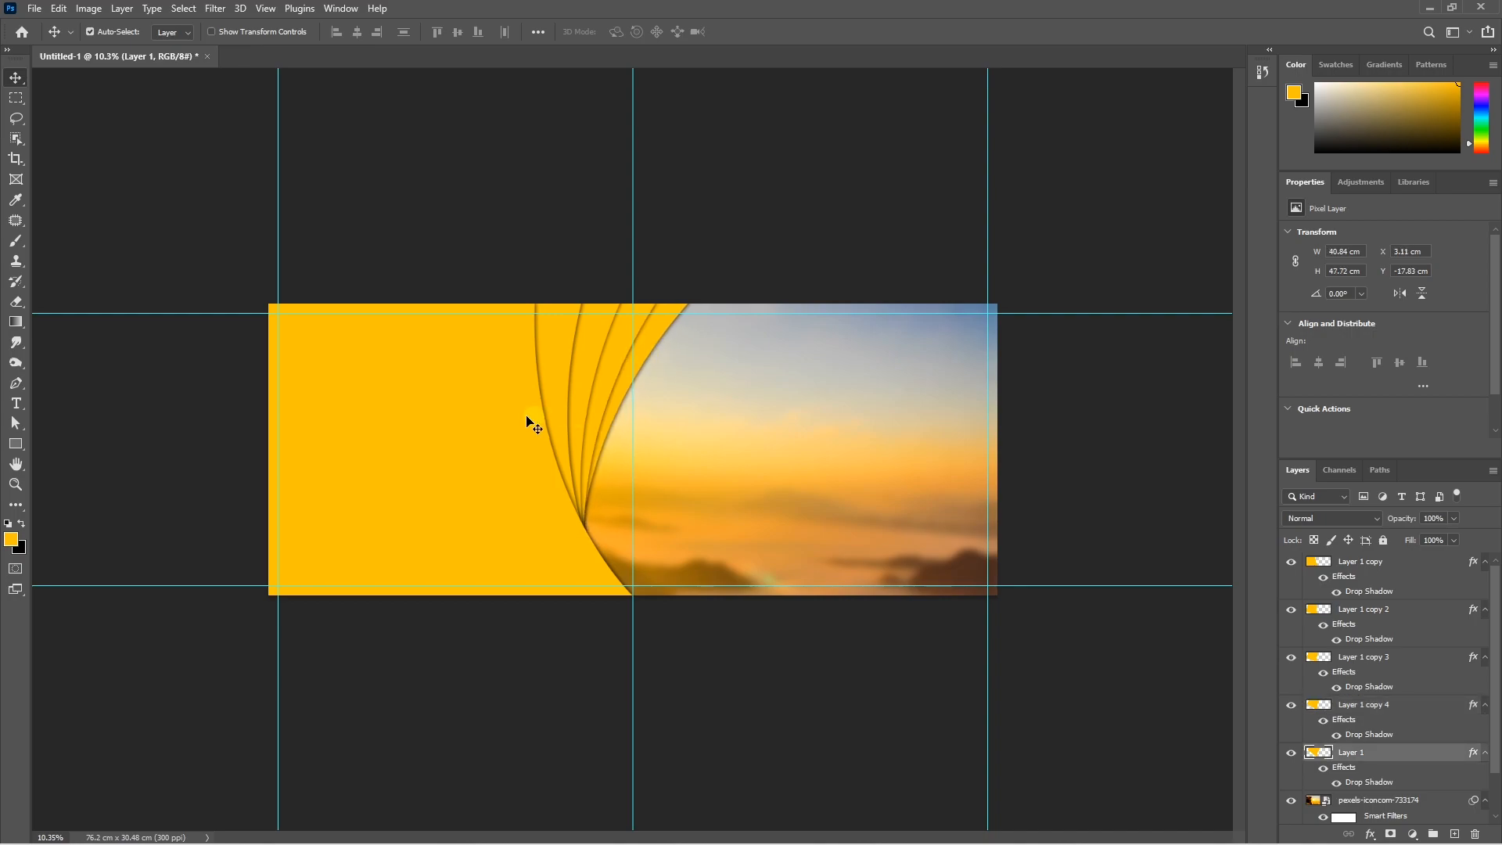
- Recolour the stripe on Layer 1 copy 3 with orange-yellow #ffb400 and deselect it
left_click(466, 413)
left_click(553, 343)
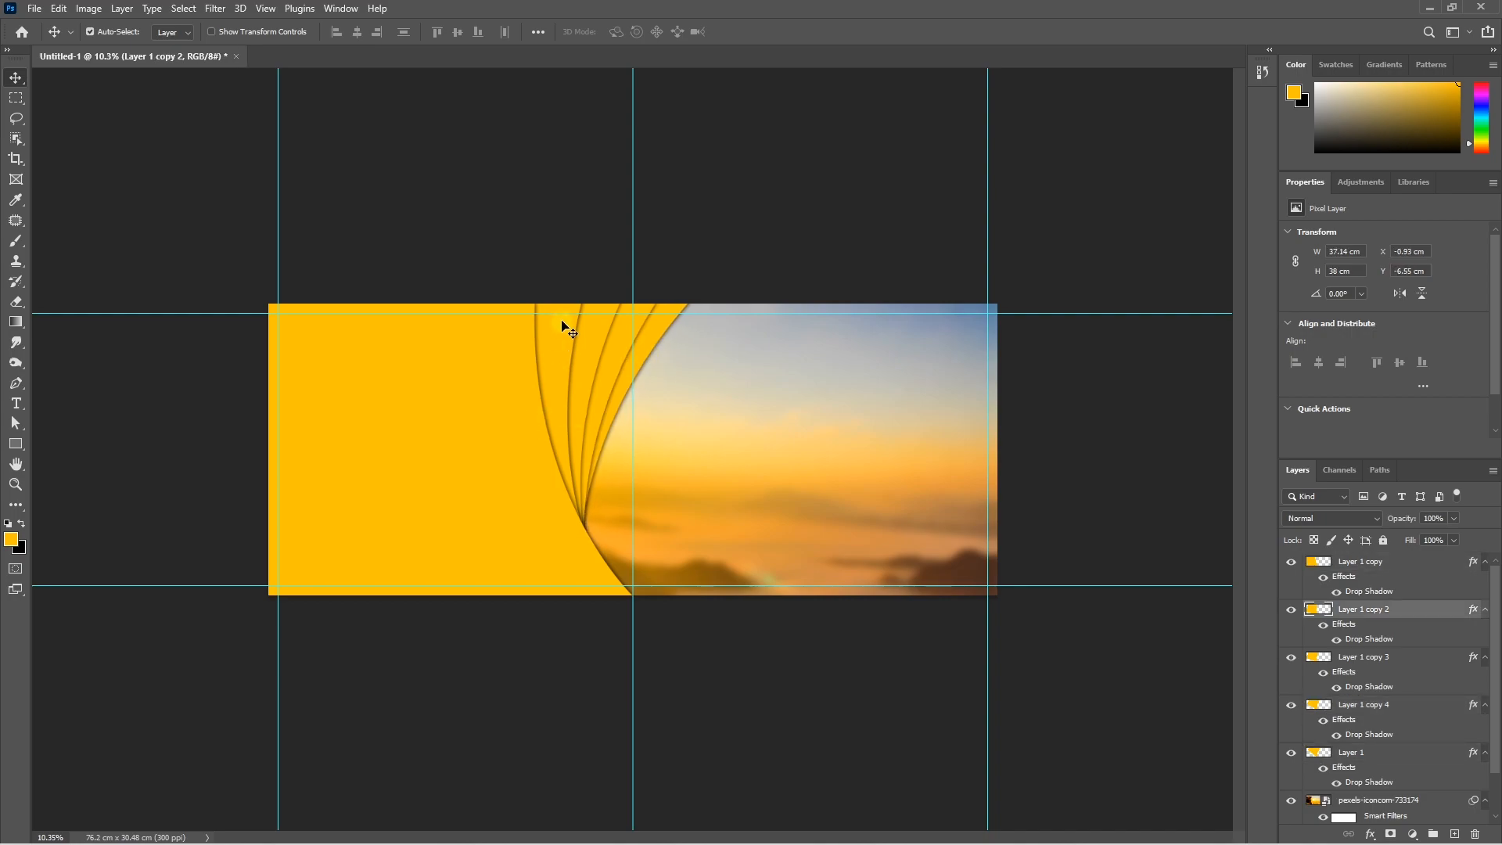
left_click(589, 348)
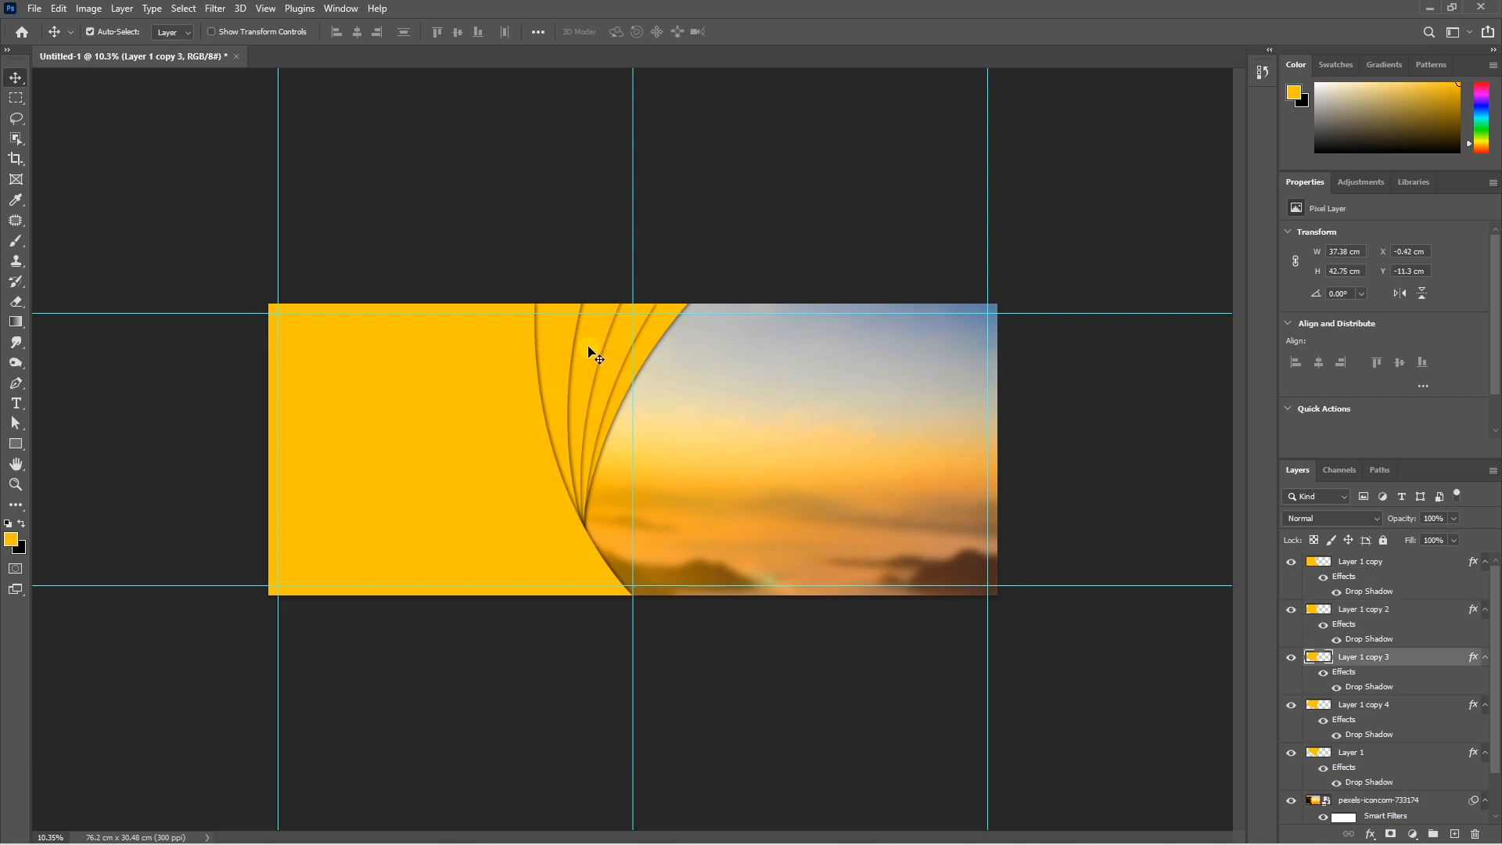
left_click(1318, 661, "ctrl")
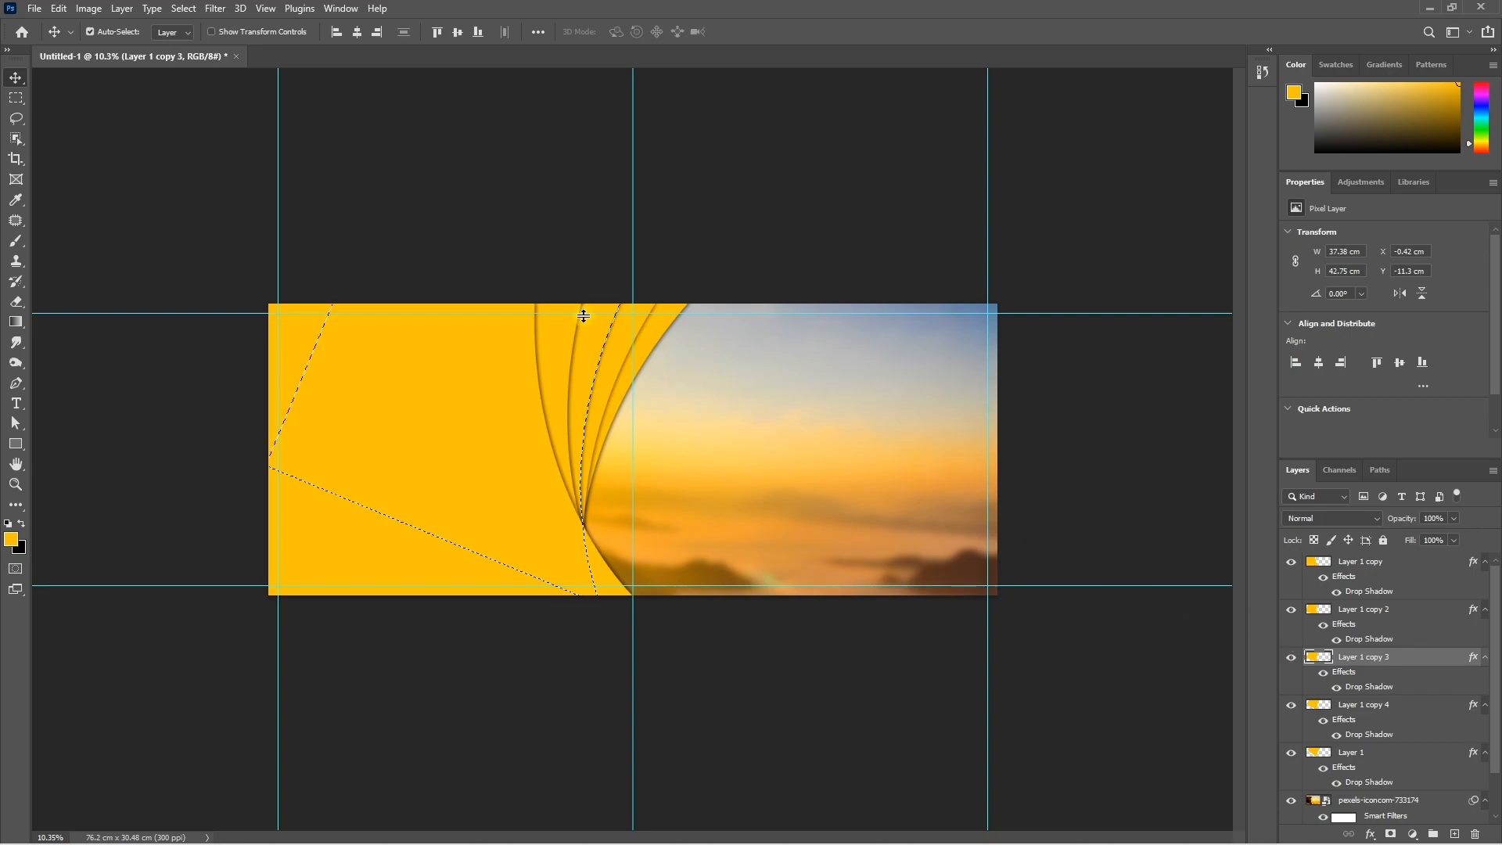
left_click(11, 539)
left_click_drag(307, 269, 306, 275)
key("Return")
key("ctrl+d")
- Recolour the next stripe, on Layer 1 copy 4, with the deeper orange #ffa200 and deselect it
left_click(623, 351, "ctrl")
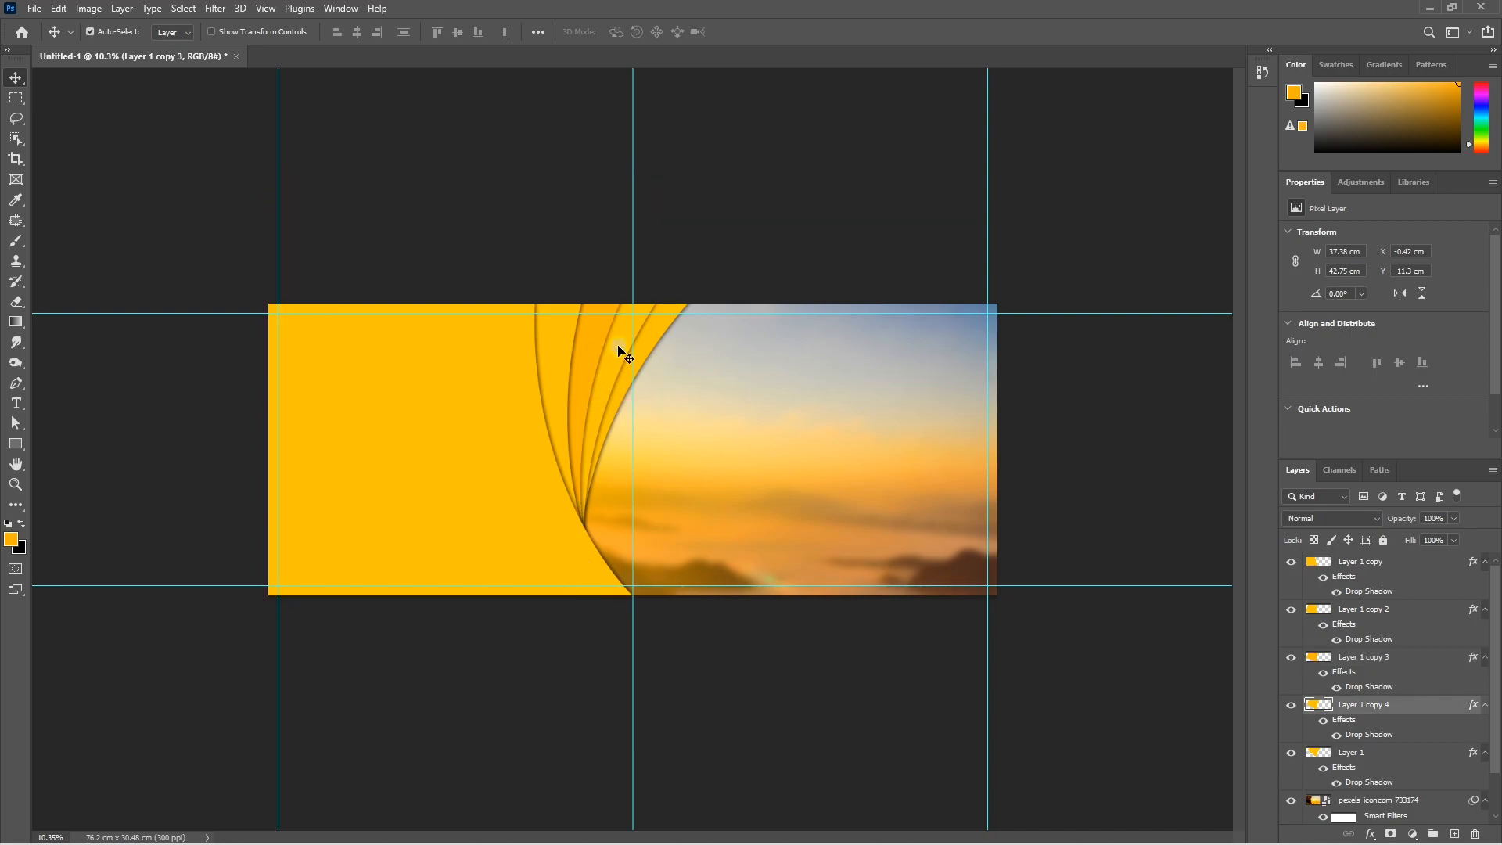
left_click(1319, 704, "ctrl")
left_click(11, 539)
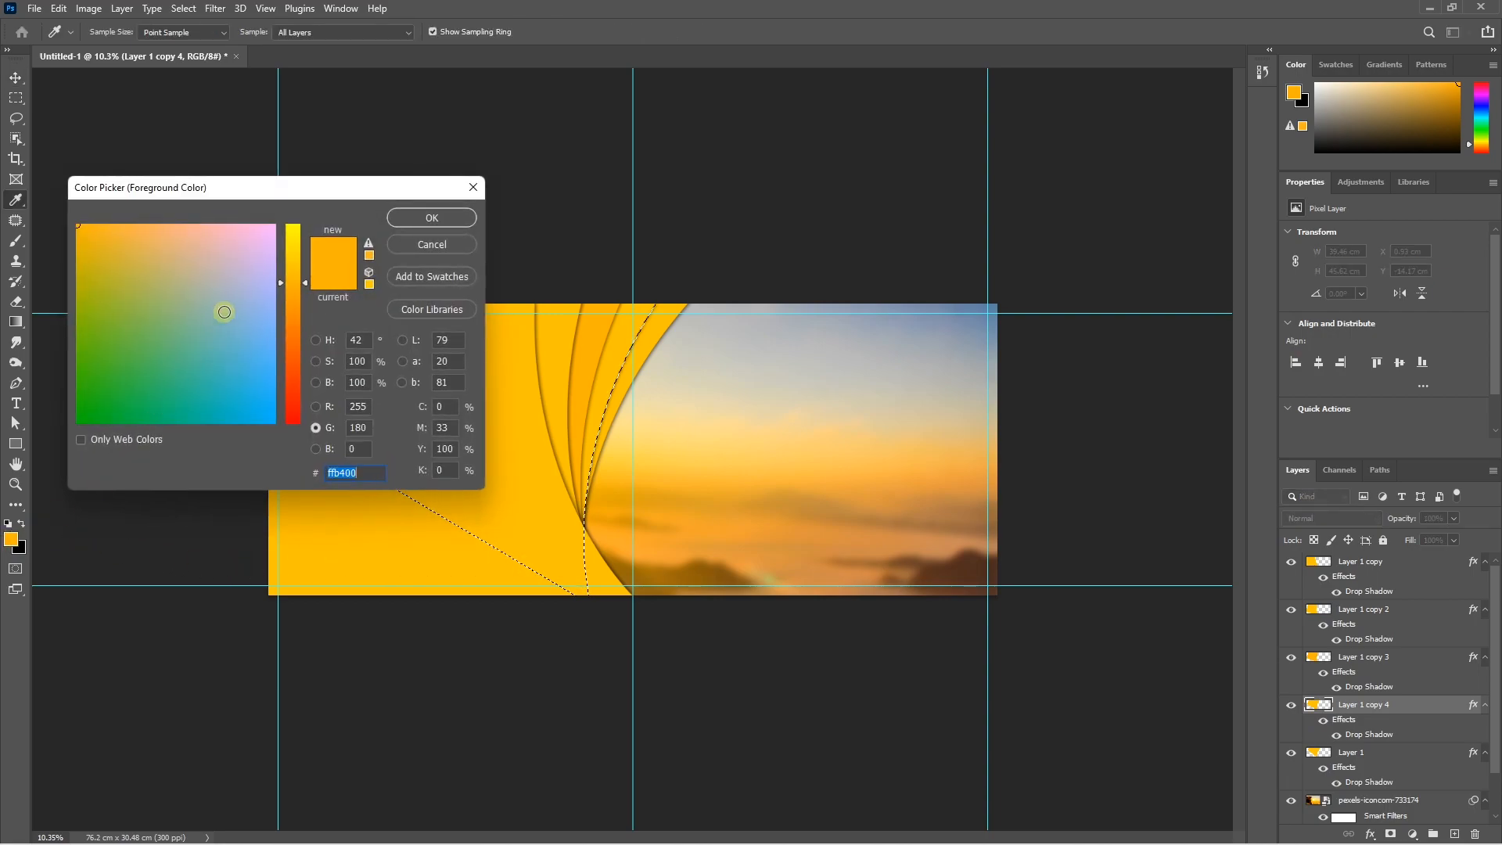
left_click_drag(306, 283, 303, 293)
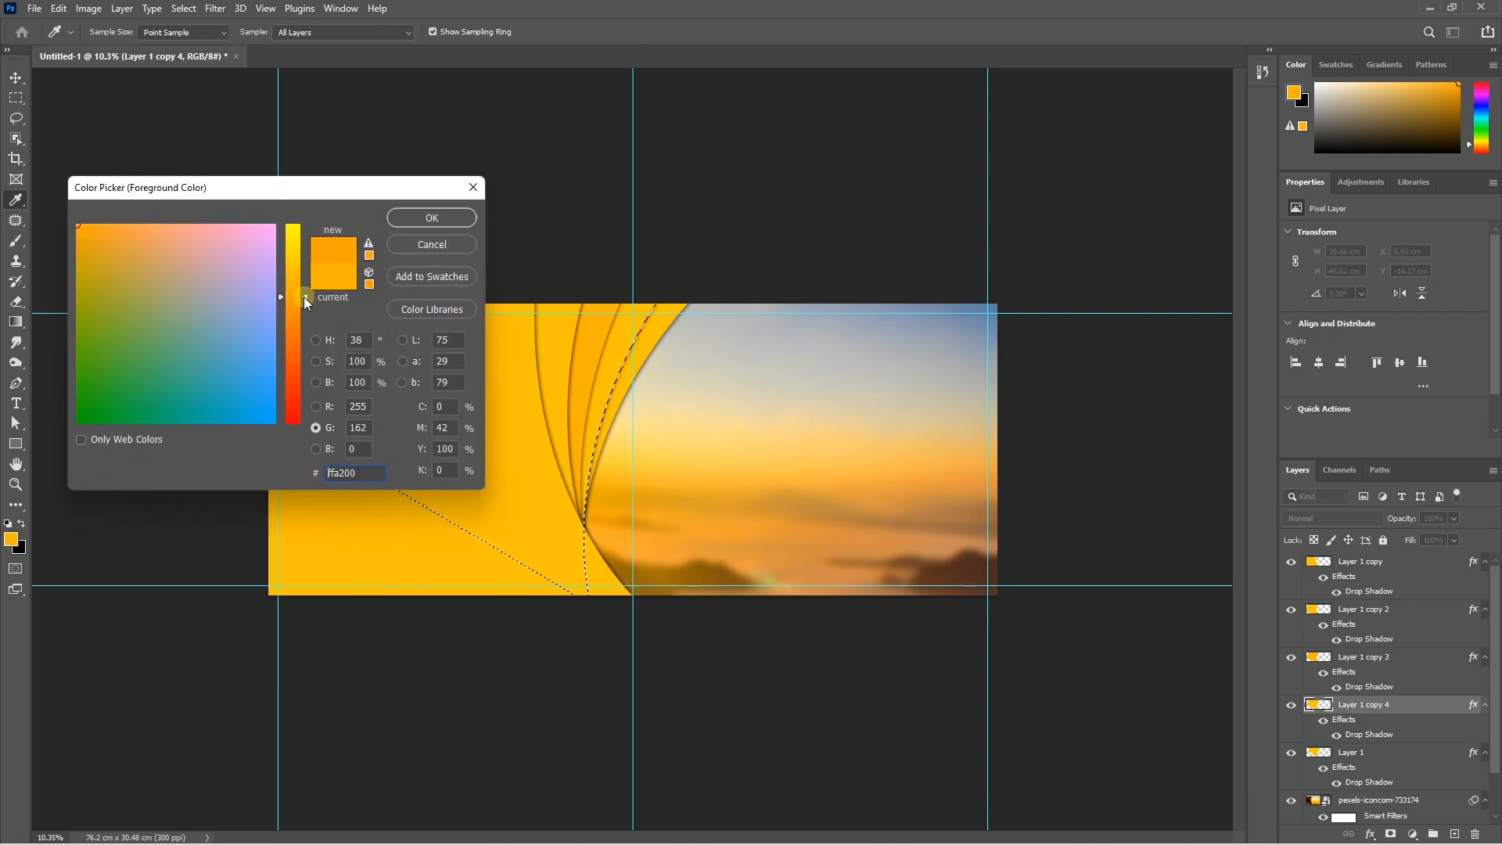
left_click(409, 218)
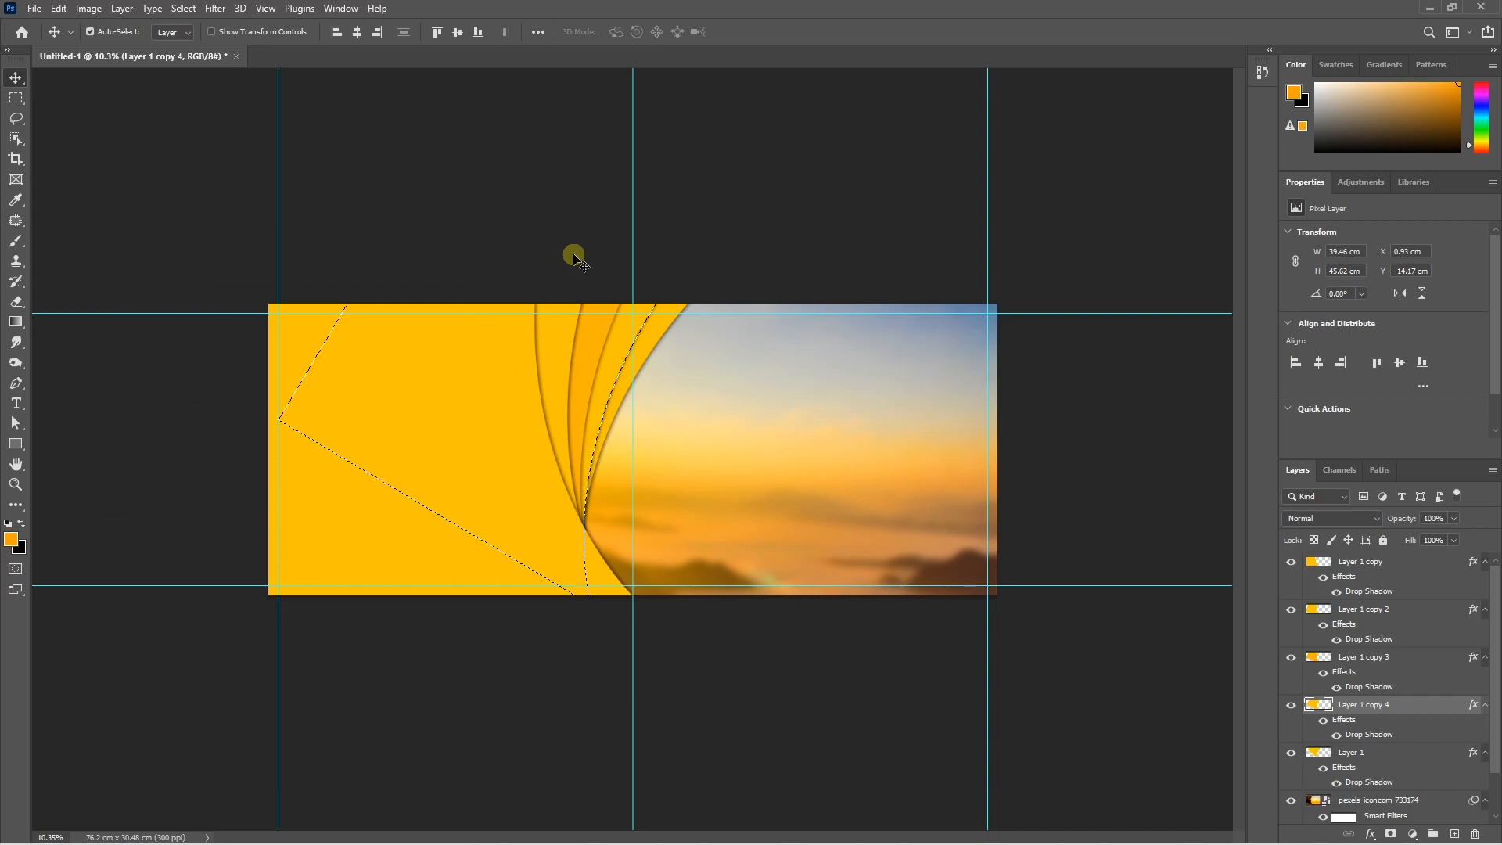
key("ctrl+d")
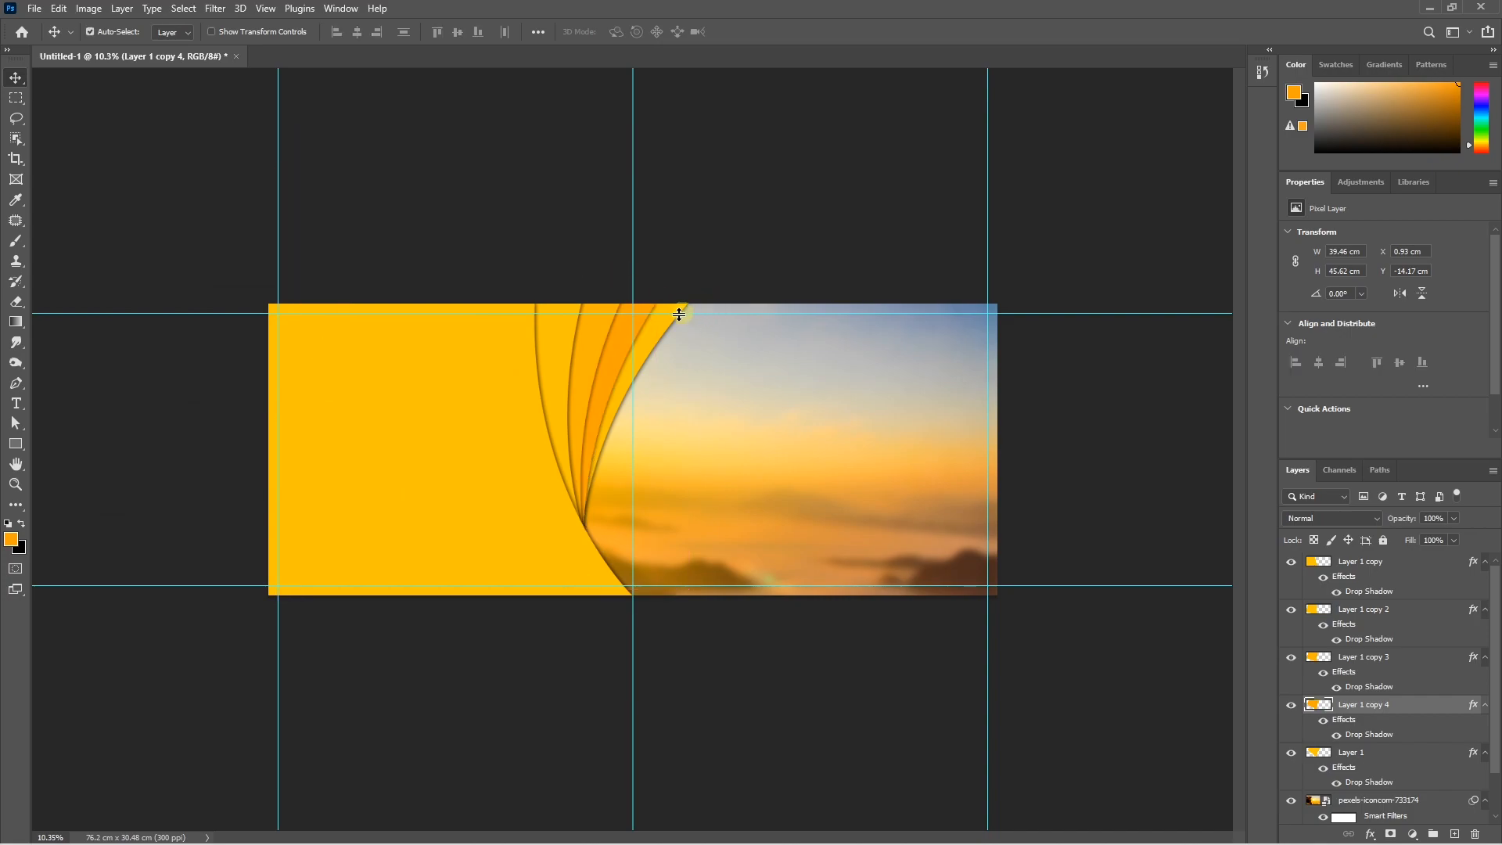
- Recolour the outermost stripe, on Layer 1, with dark orange #ff8e00 and deselect it
left_click(659, 330)
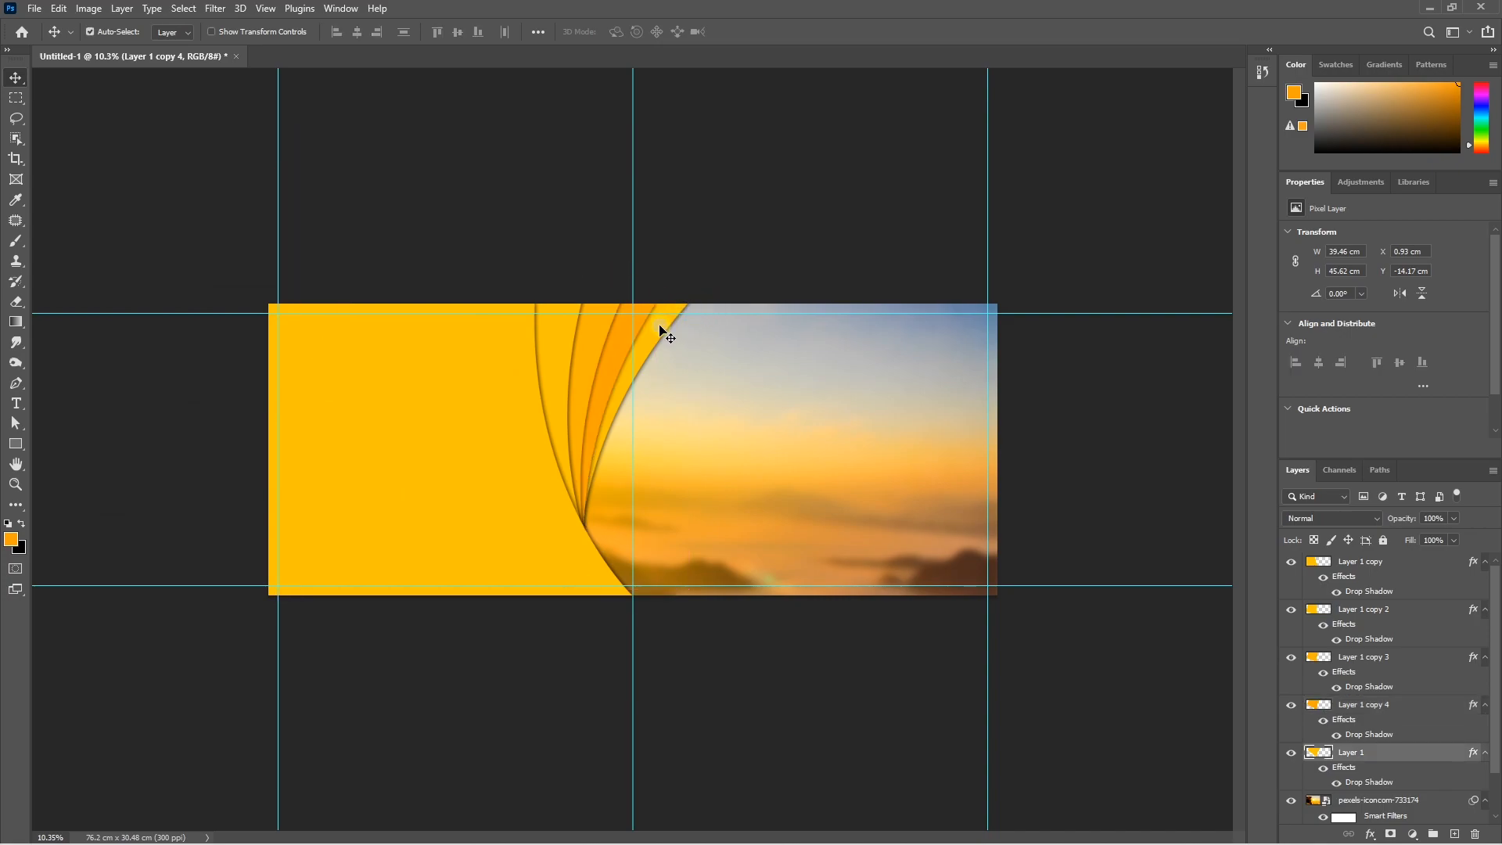
left_click(1320, 756, "ctrl")
left_click(11, 539)
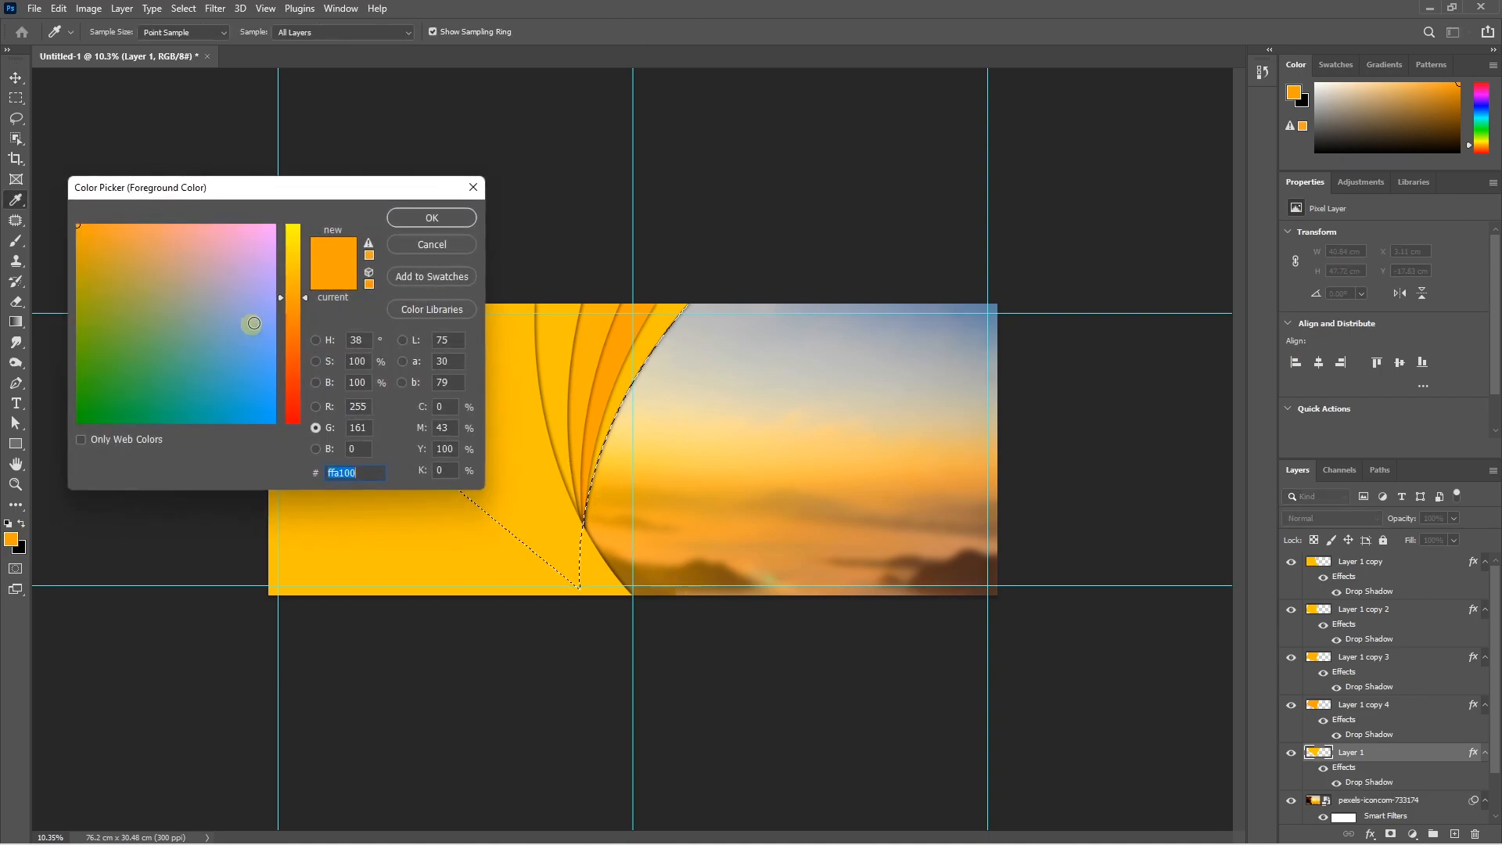
left_click_drag(306, 292, 307, 312)
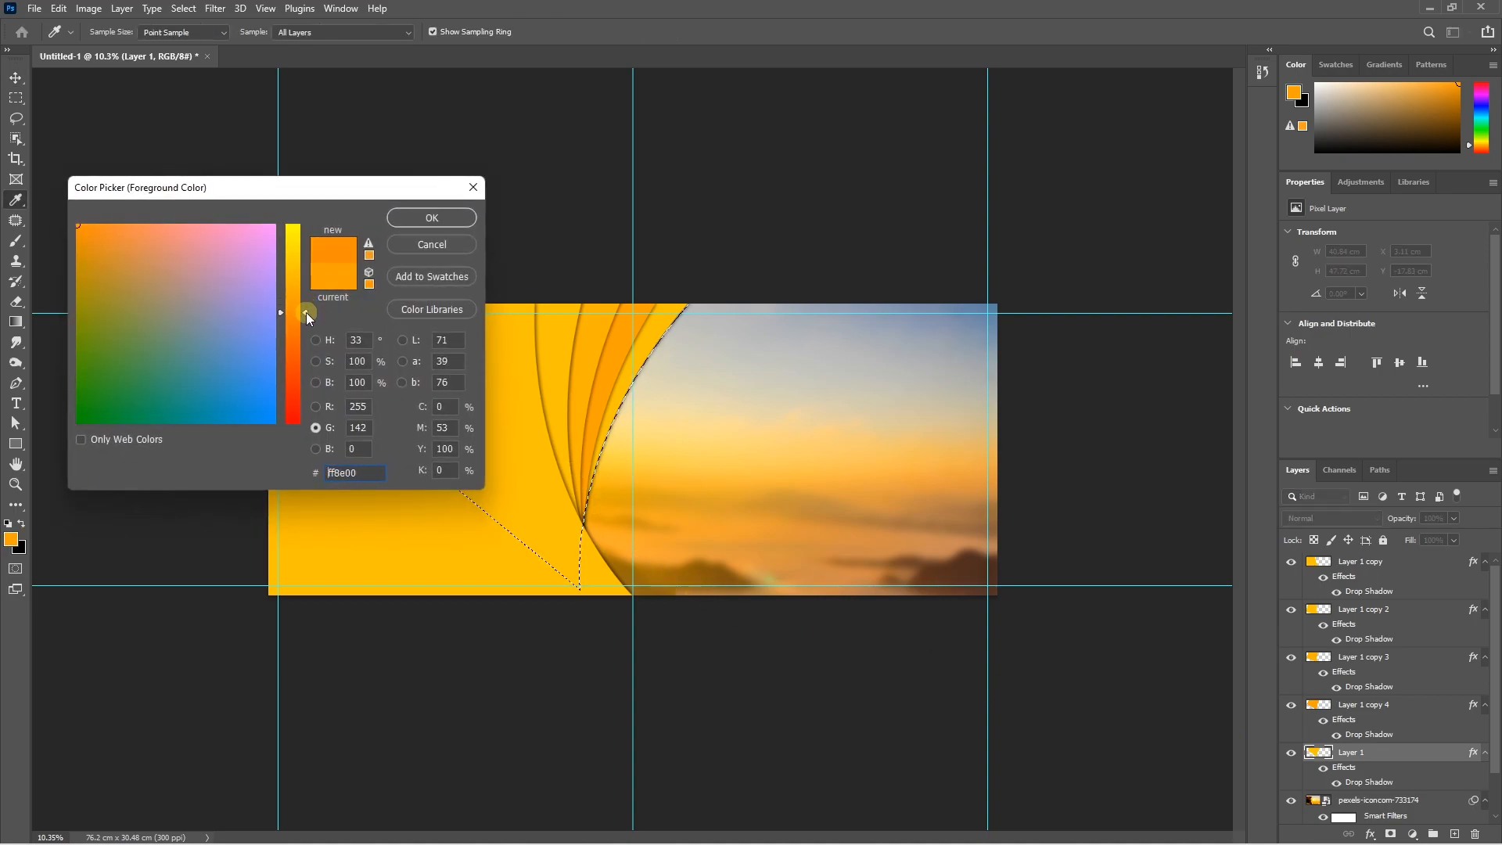
left_click(414, 219)
key("v")
key("alt+BackSpace")
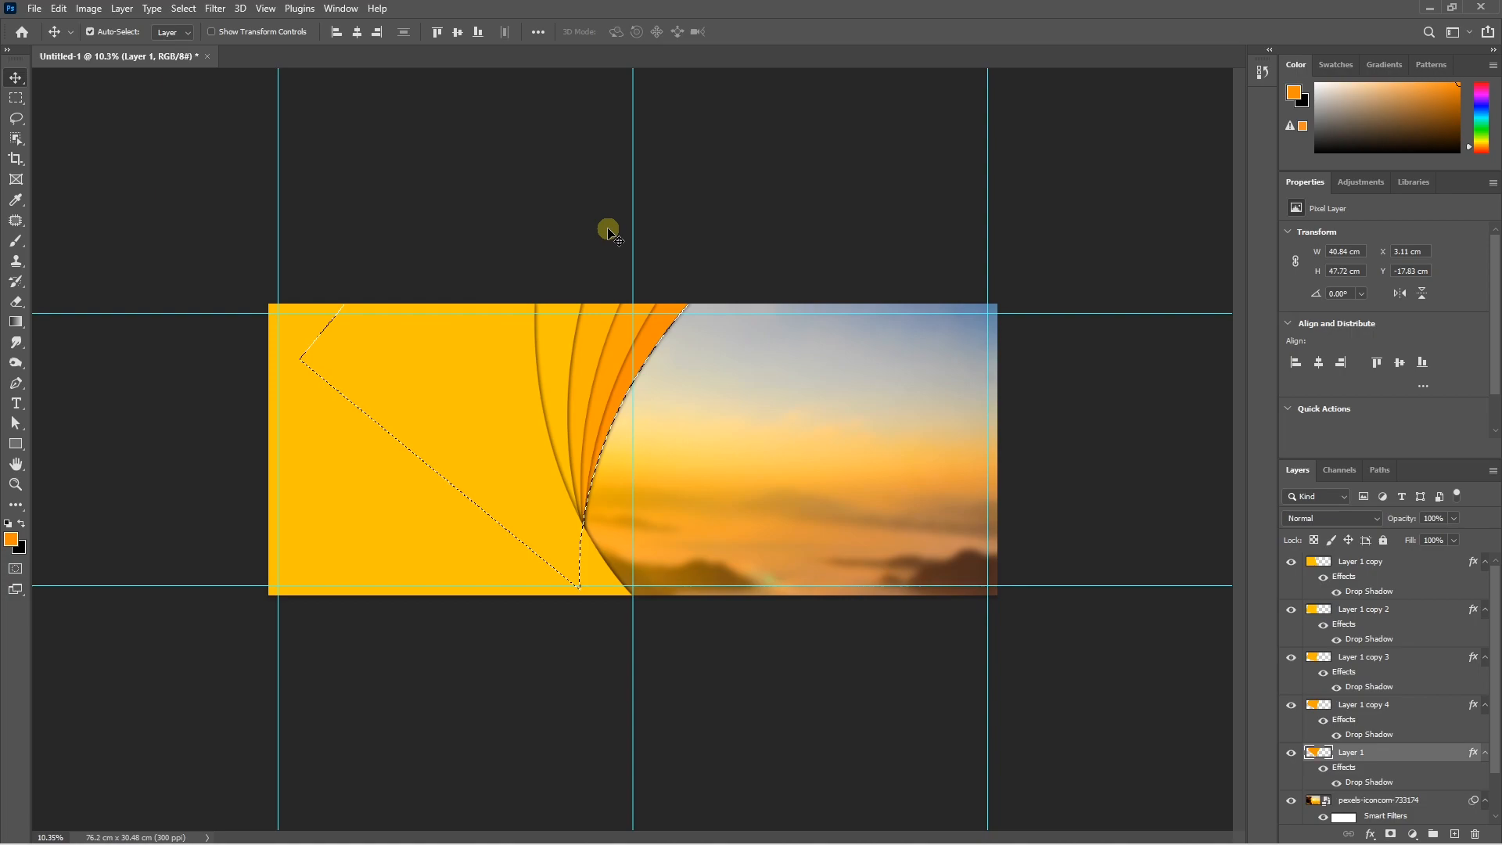
key("ctrl+d")
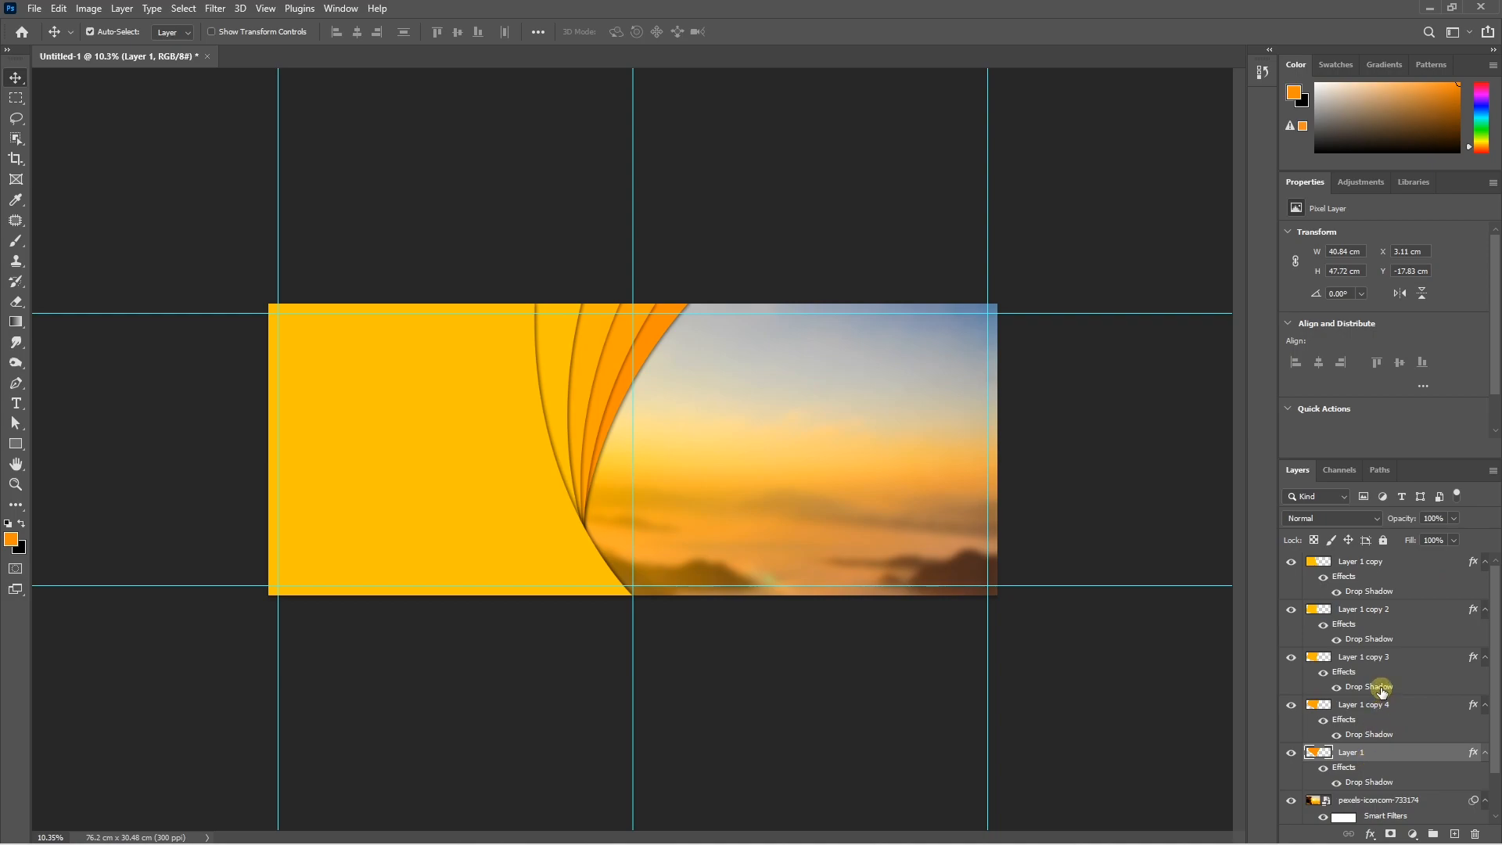
- Combine all the fanned shape layers, from Layer 1 up to Layer 1 copy, into one smart object in its original position
left_click(1357, 567, "shift")
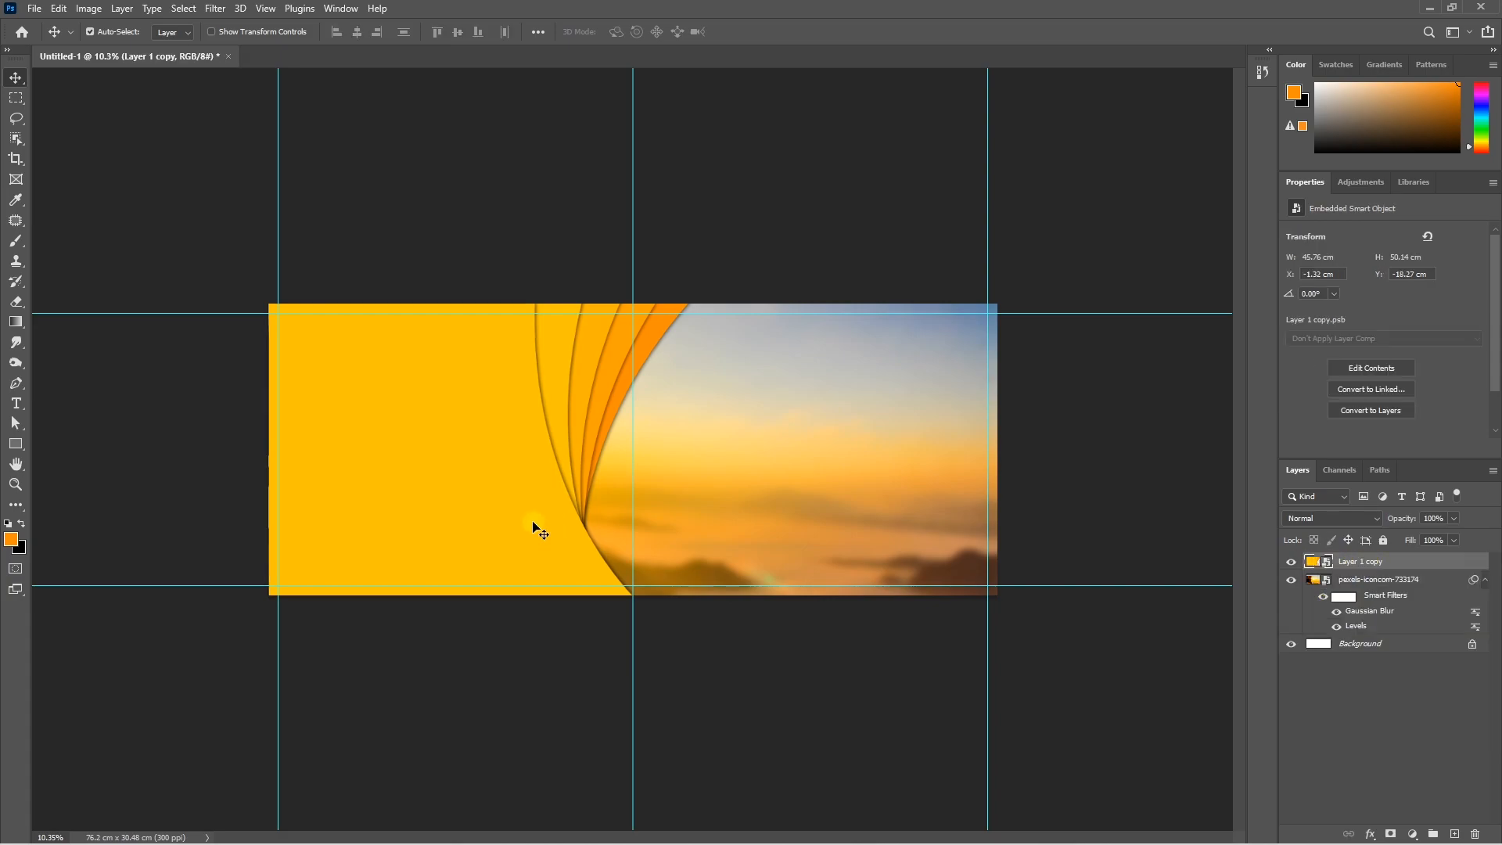
mouse_move(517, 501)
left_mouse_down()
mouse_move(429, 607)
mouse_move(539, 497)
left_mouse_up()
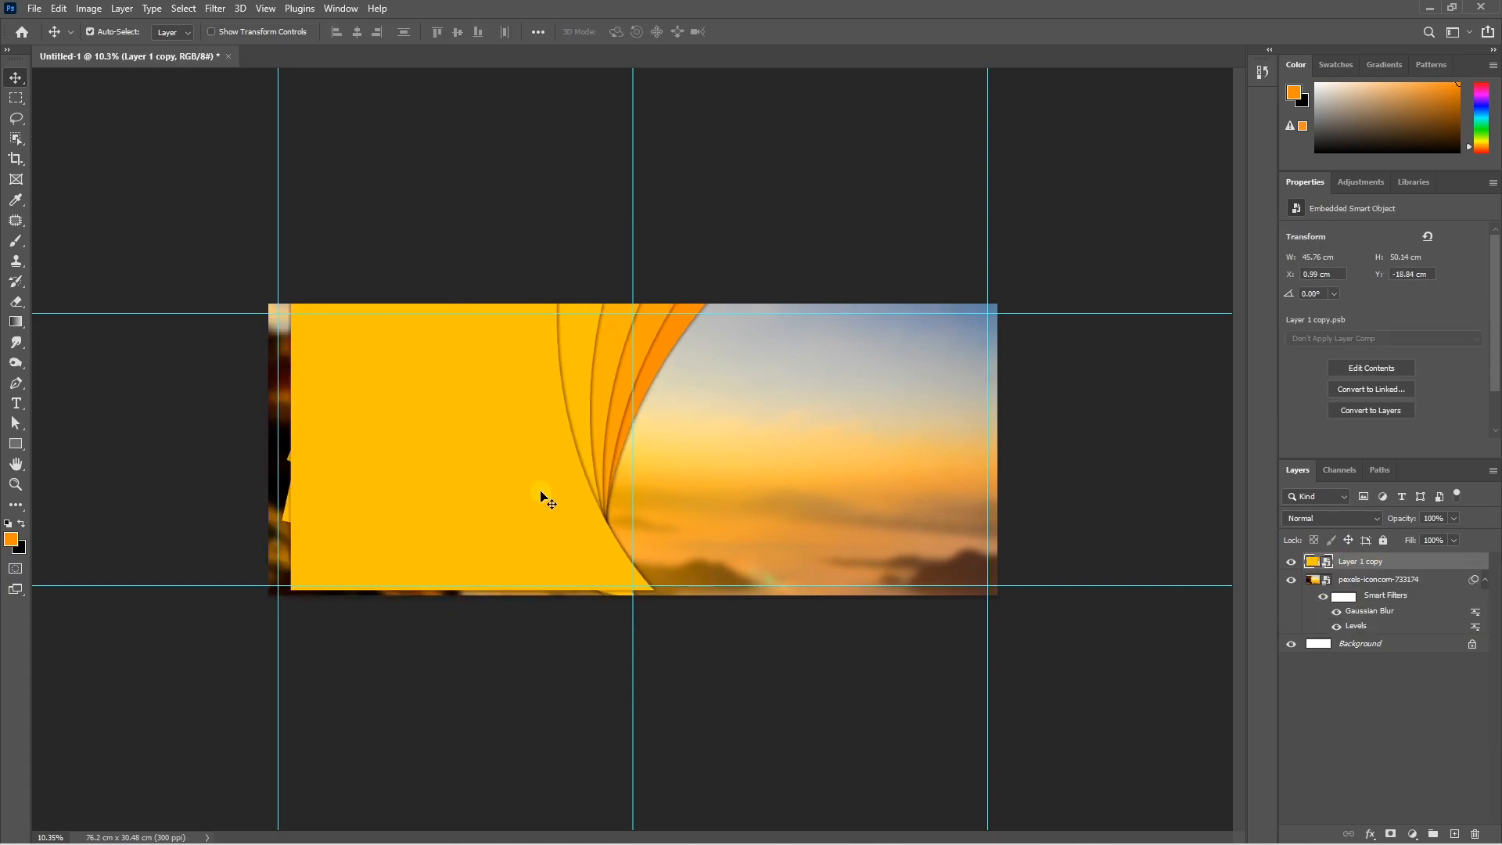
key("ctrl+z")
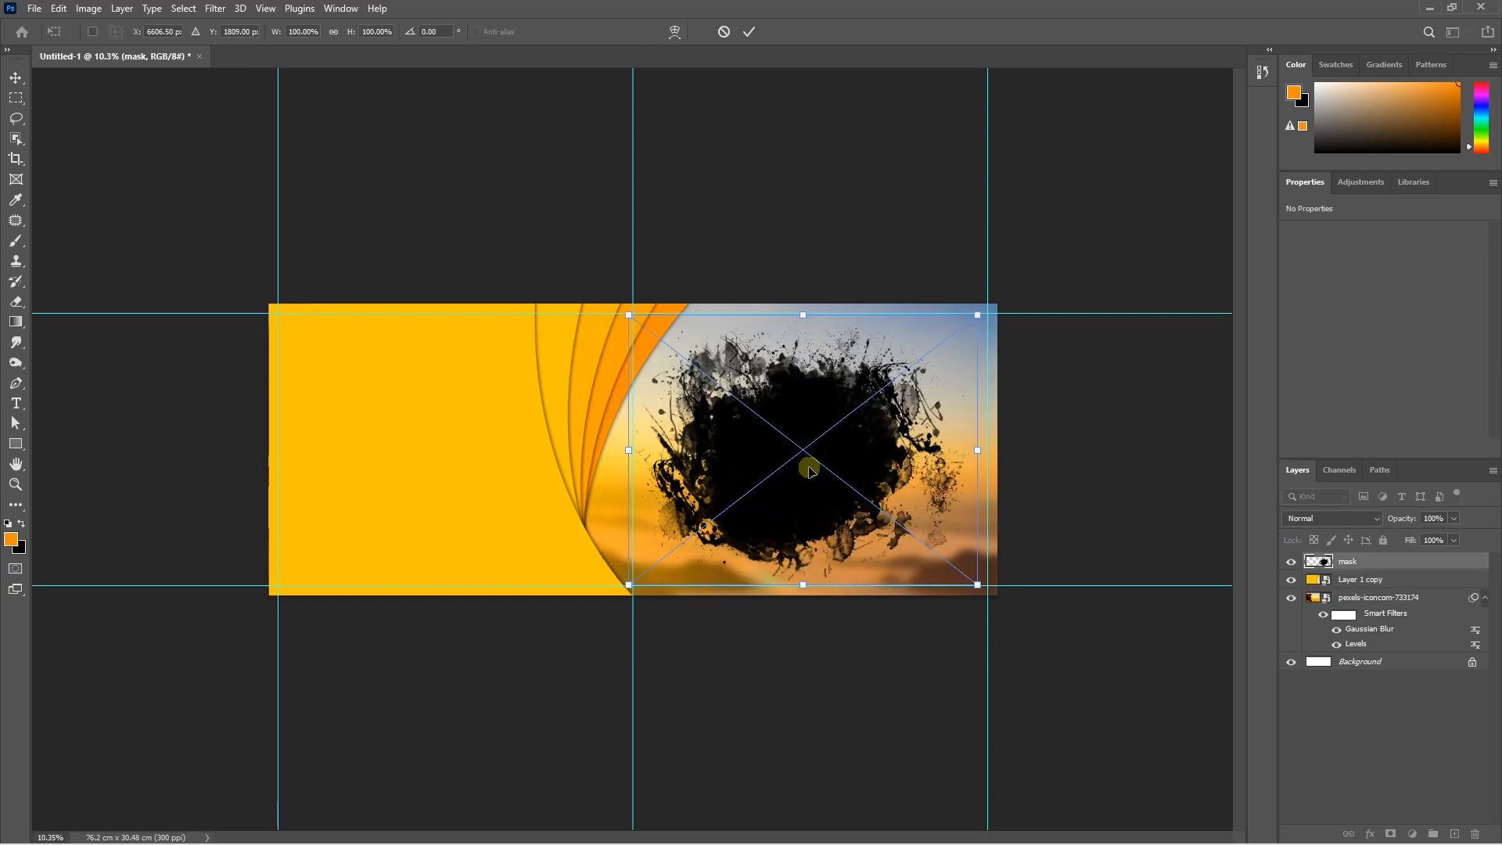
- Centre the placed black ink-splatter mask over the sunset area and scale it to about 90%
mouse_move(810, 468)
left_mouse_down()
mouse_move(781, 453)
mouse_move(800, 466)
left_mouse_up()
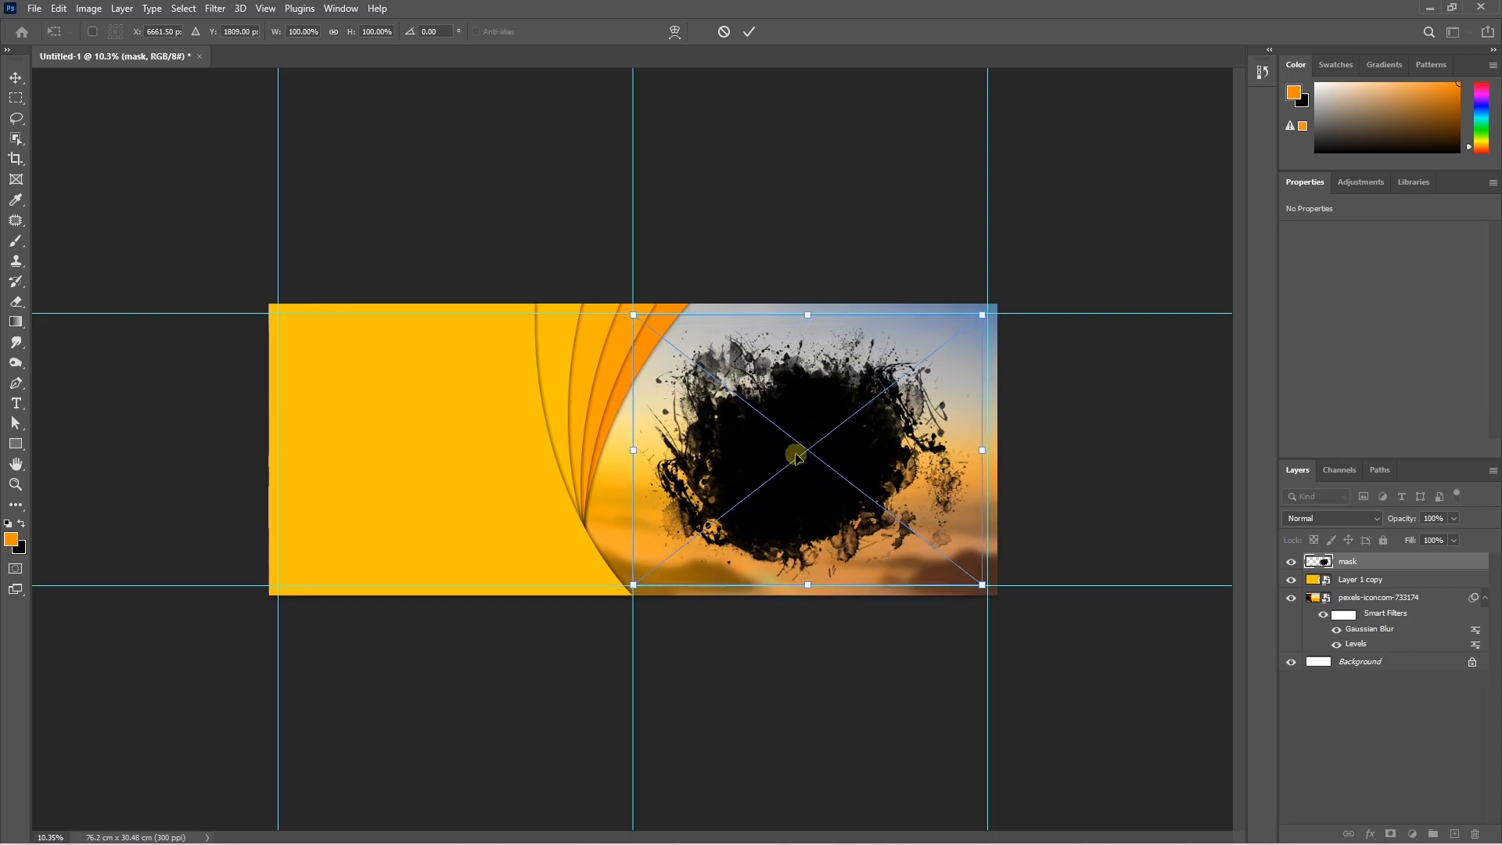
key("Return")
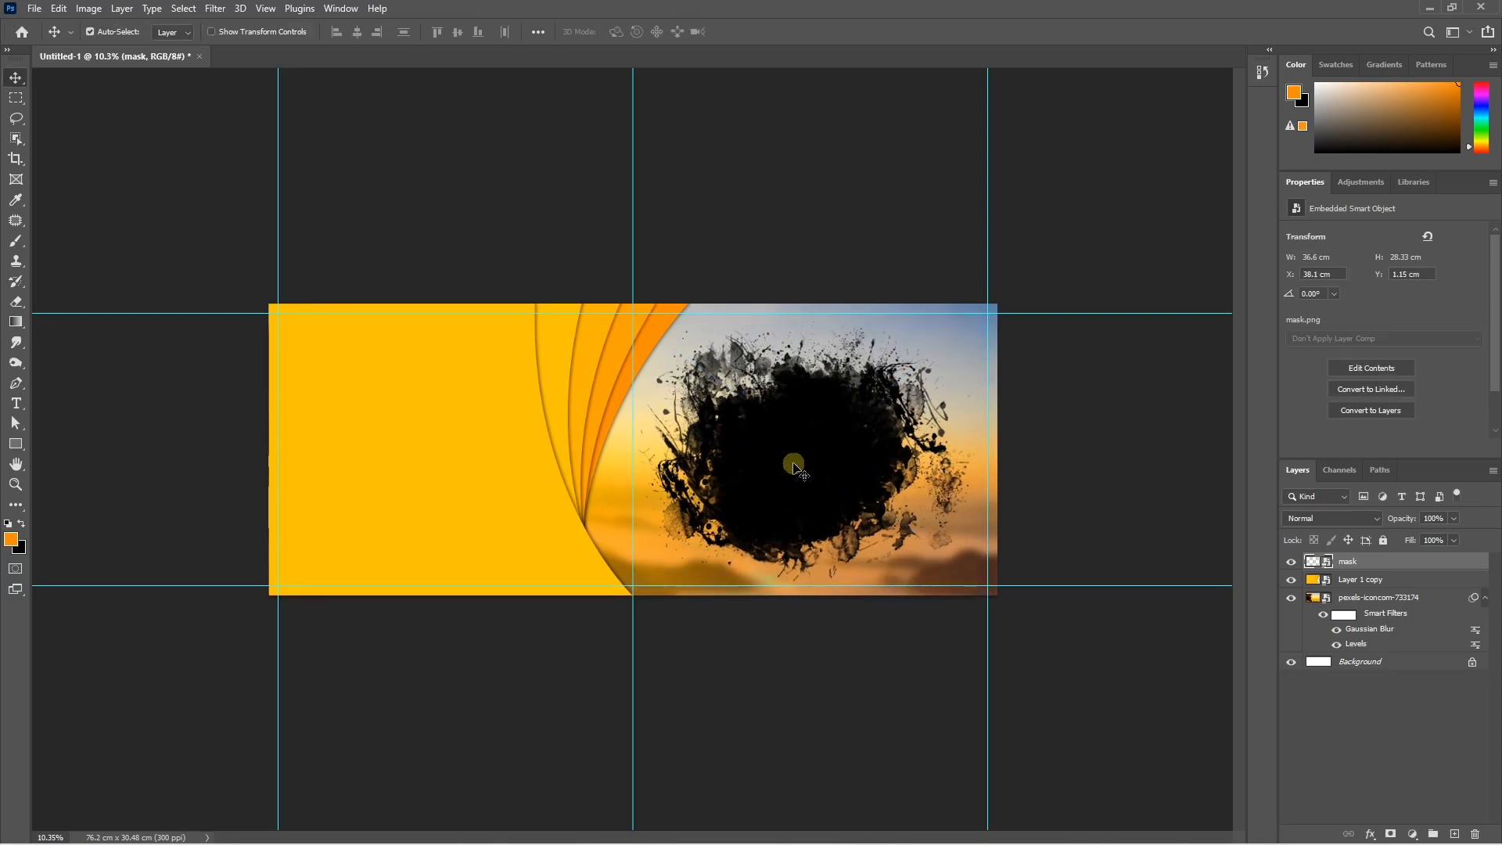
key("ctrl+t")
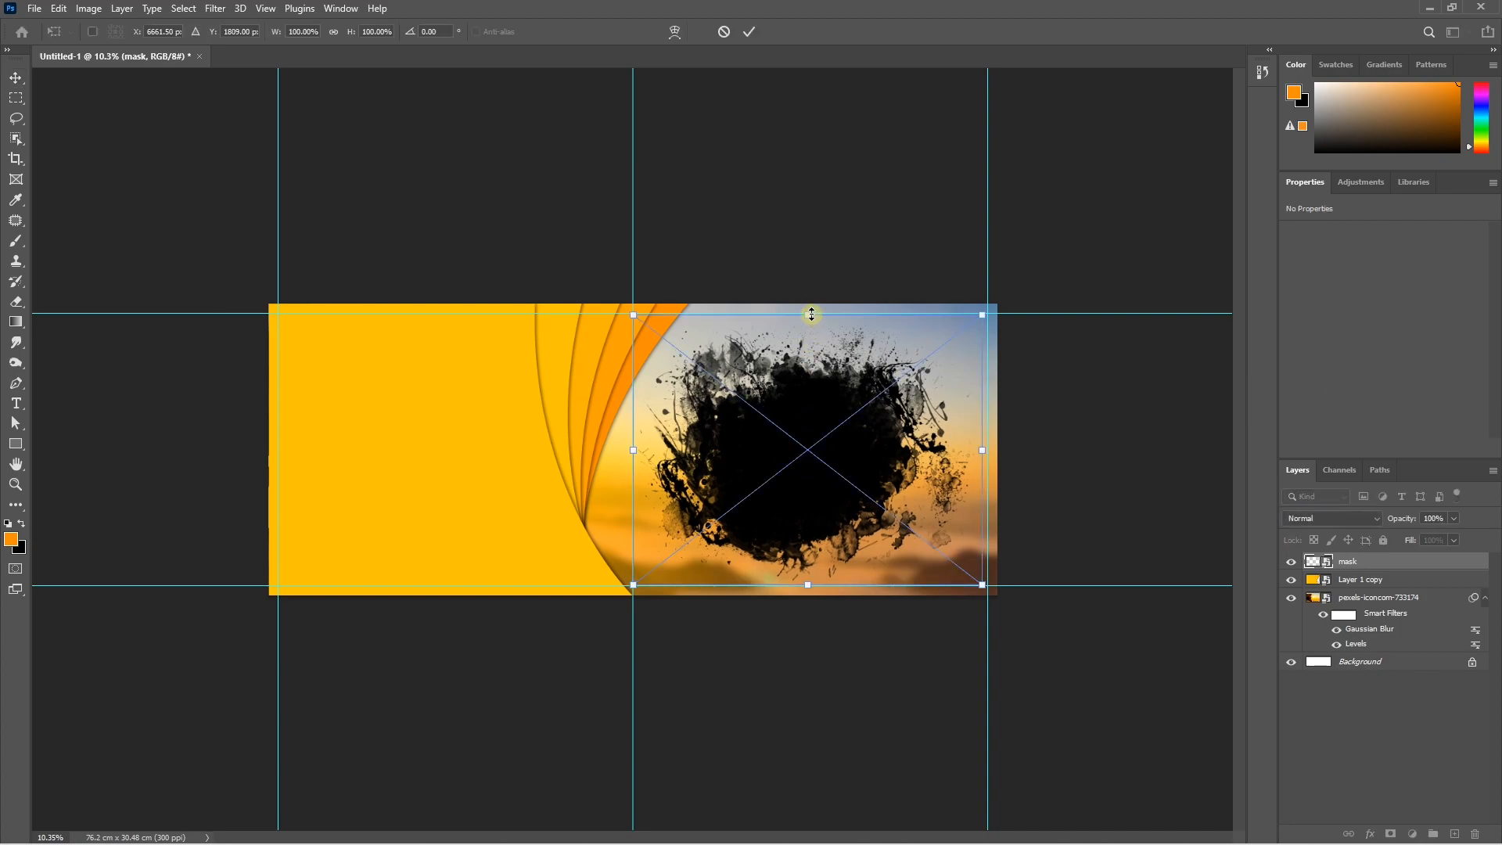
left_click_drag(811, 314, 808, 328)
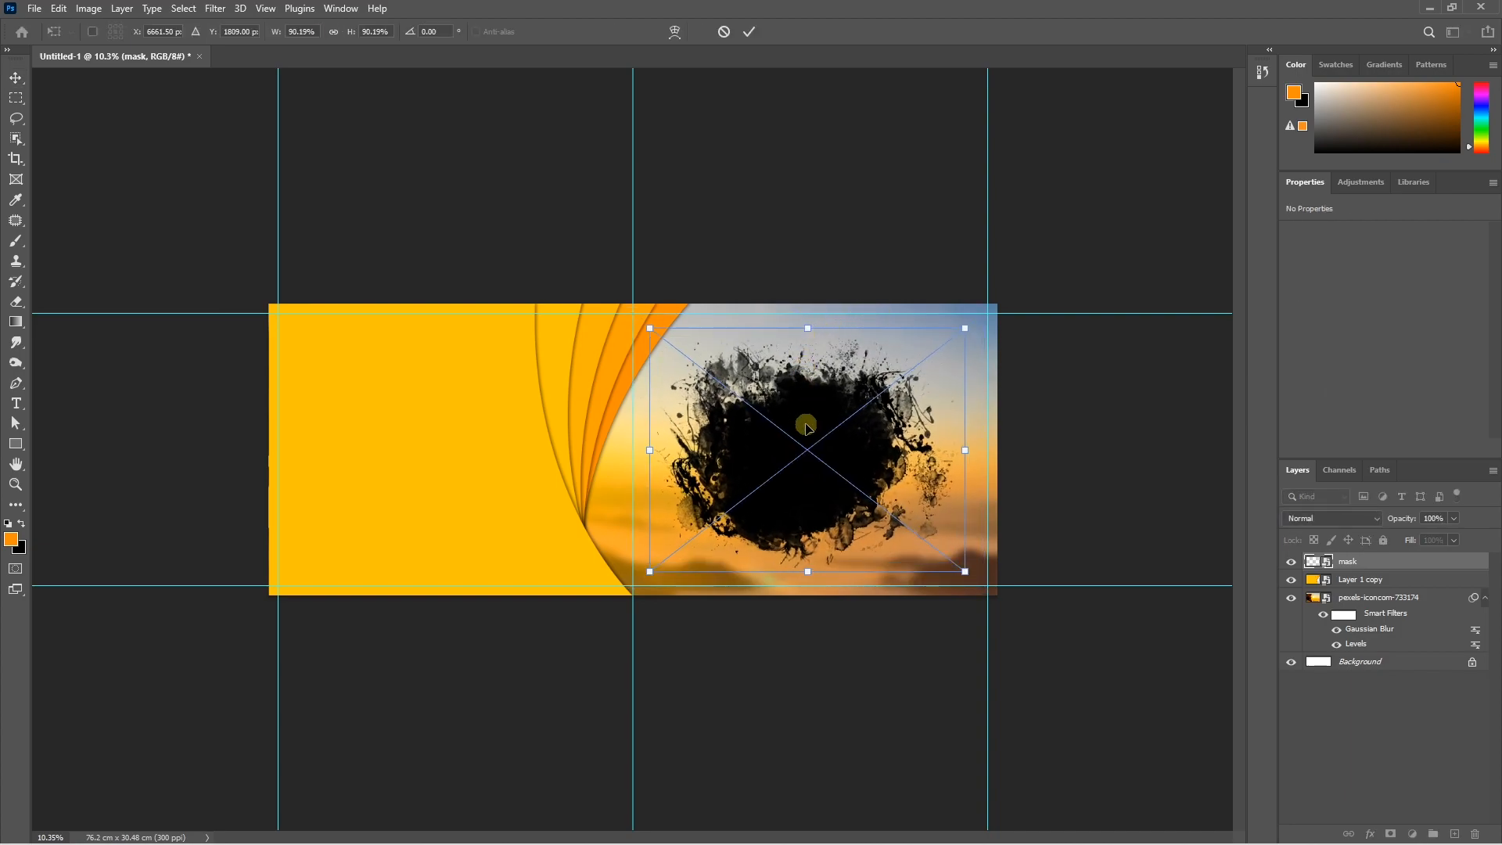
left_click_drag(805, 426, 810, 442)
key("Return")
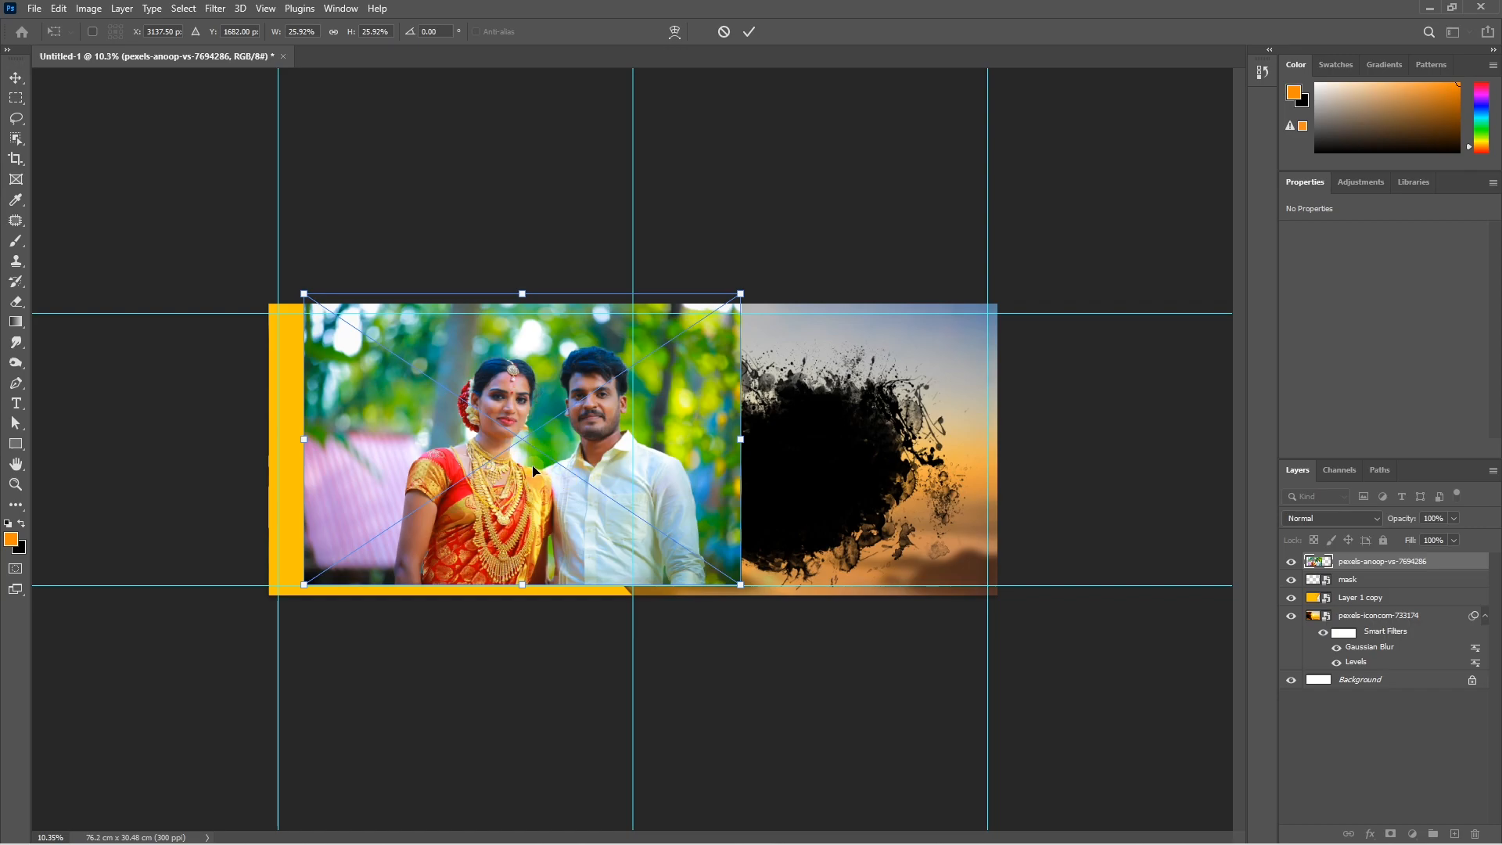
- Move the placed couple portrait, pexels-anoop-vs-7694286, over the ink splatter and clip it to the mask layer
left_click_drag(517, 470, 790, 483)
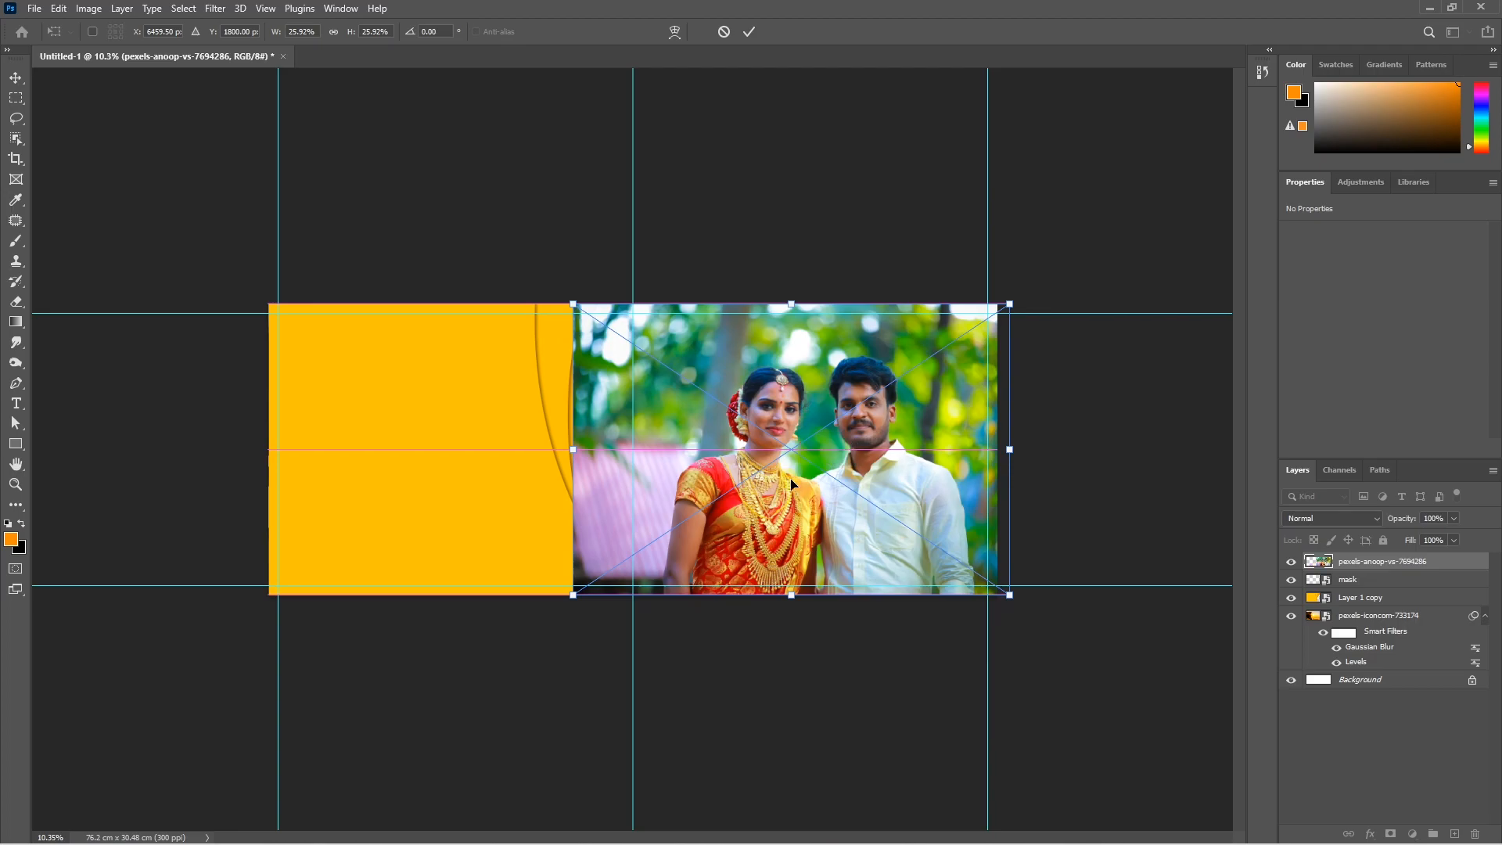
left_click(1355, 570, "alt")
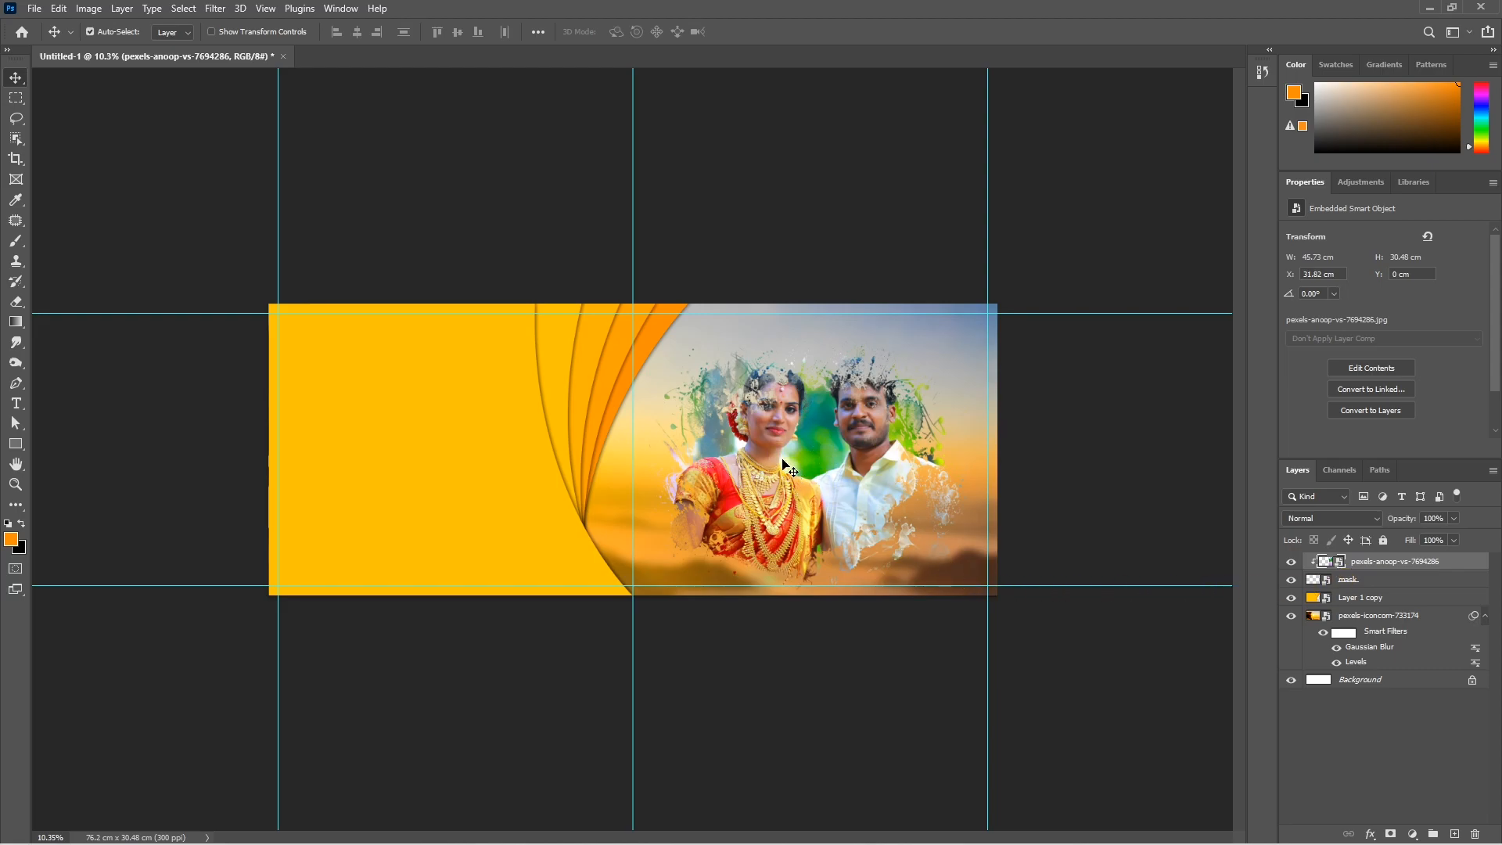
- Shift the clipped couple portrait down and enlarge it to about 27.33% so both faces sit within the splatter
left_click(1383, 580)
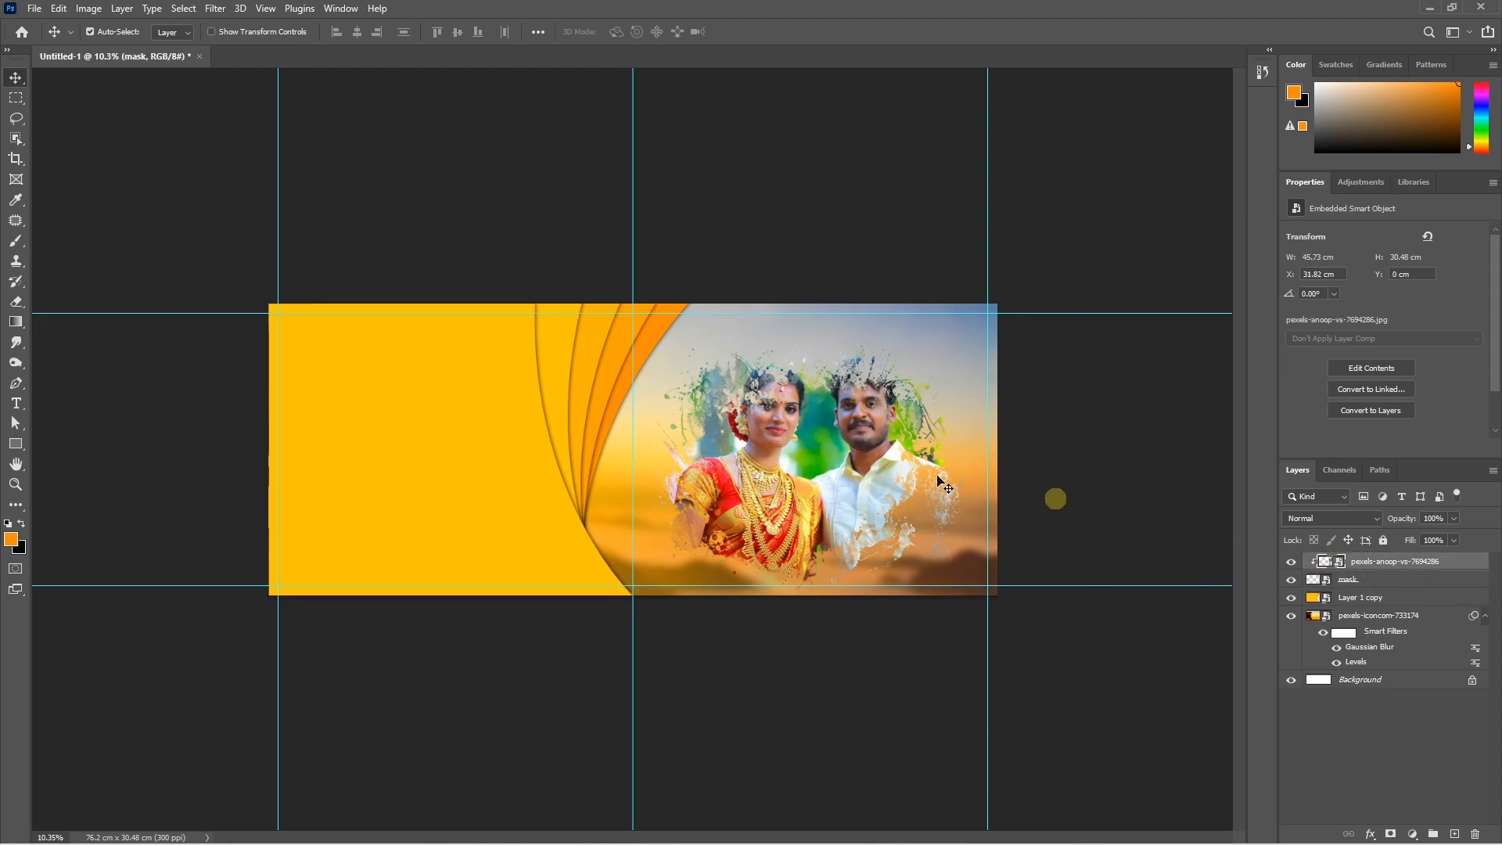
left_click_drag(788, 454, 785, 477)
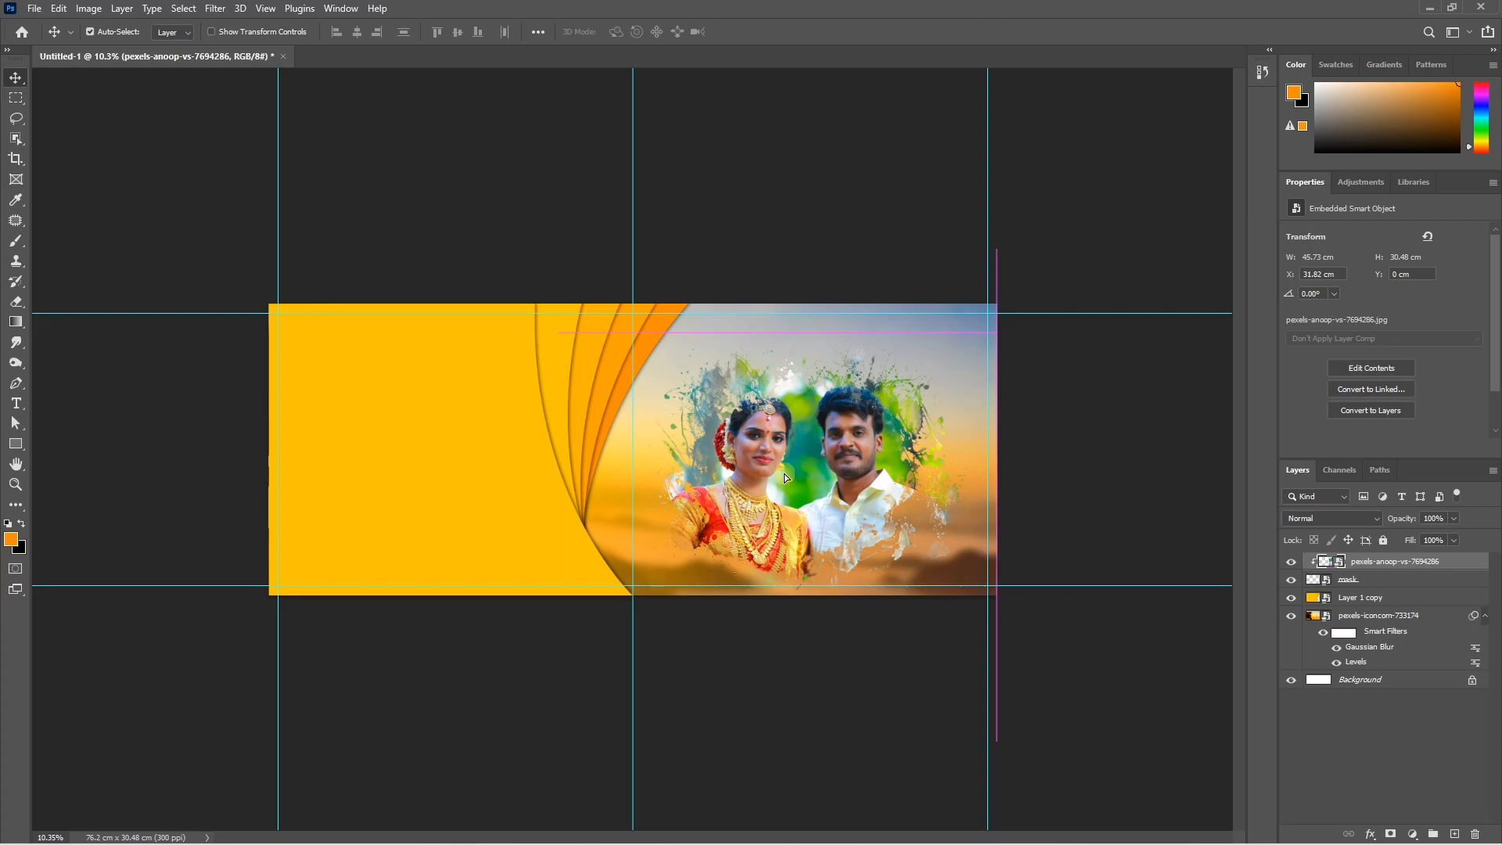
left_click(1370, 579)
left_click(1372, 563)
key("ctrl+t")
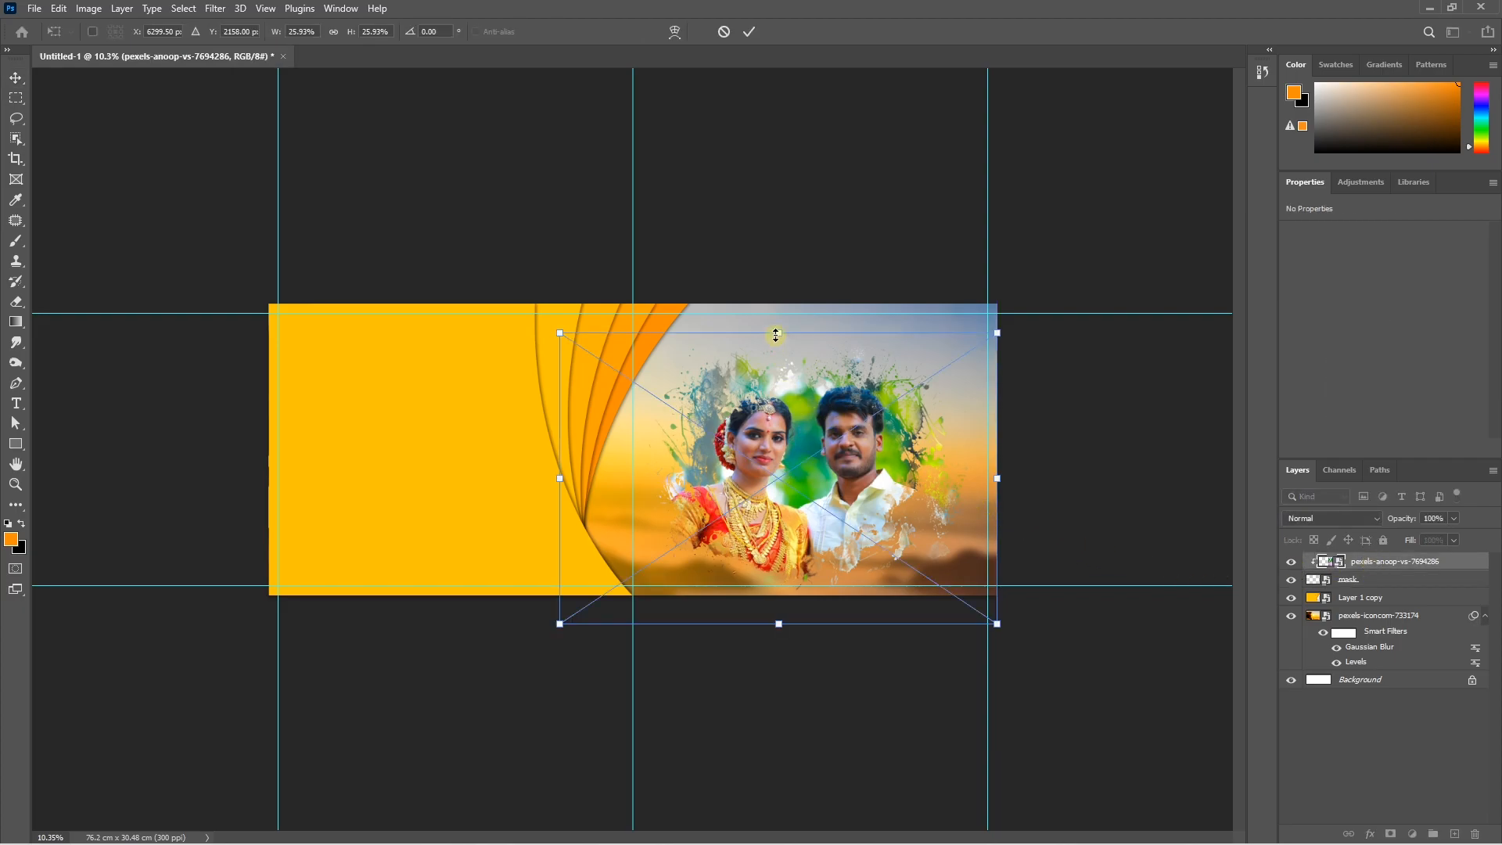
mouse_move(778, 335)
left_mouse_down()
mouse_move(781, 302)
mouse_move(775, 341)
left_mouse_up()
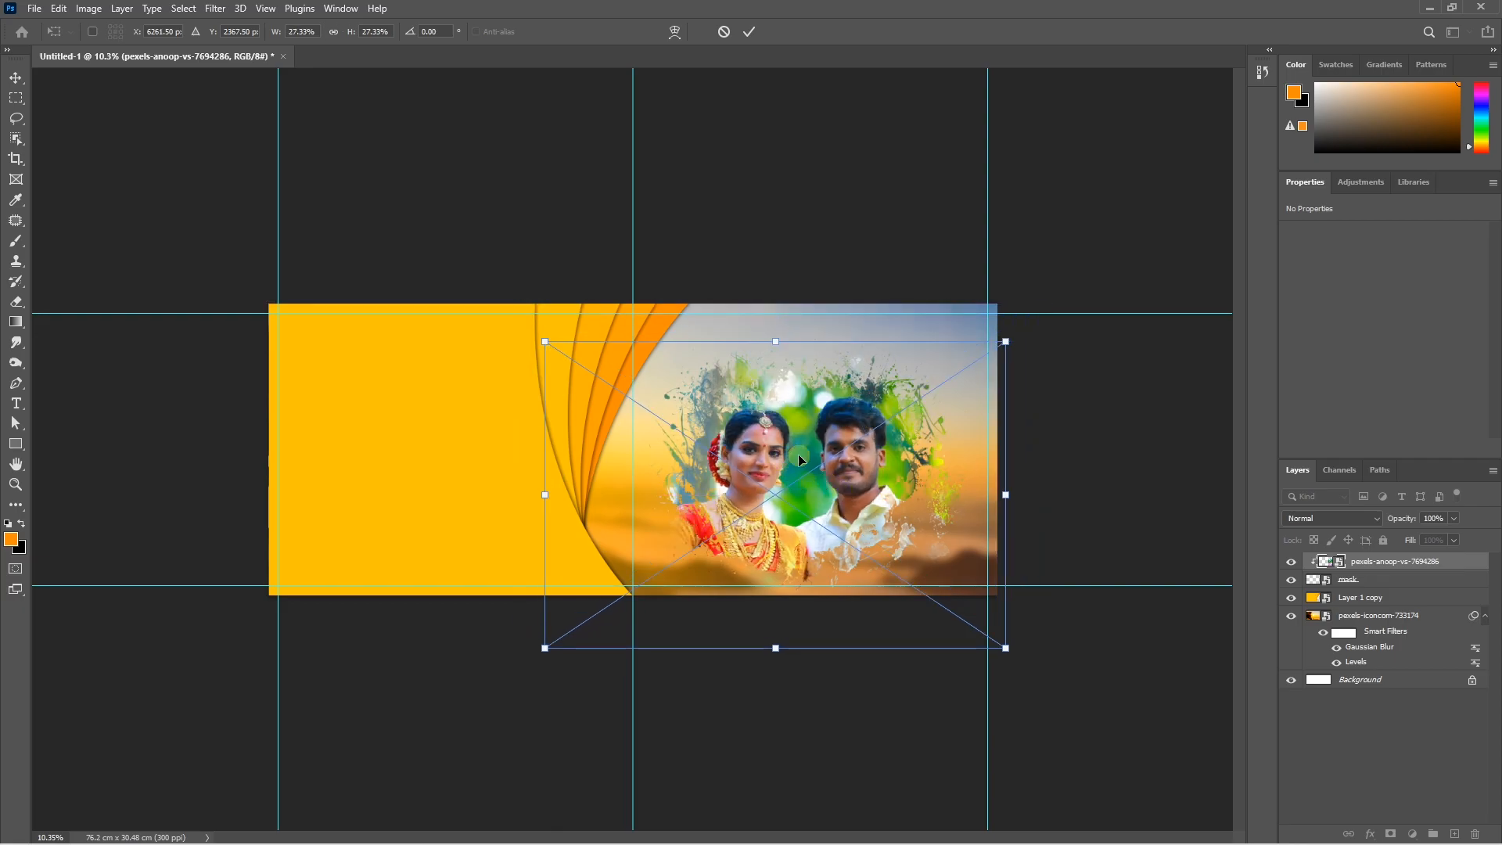
key("Return")
- Add a Levels adjustment layer above the couple portrait and clip it to the photo
scroll(740, 455, "up", 10)
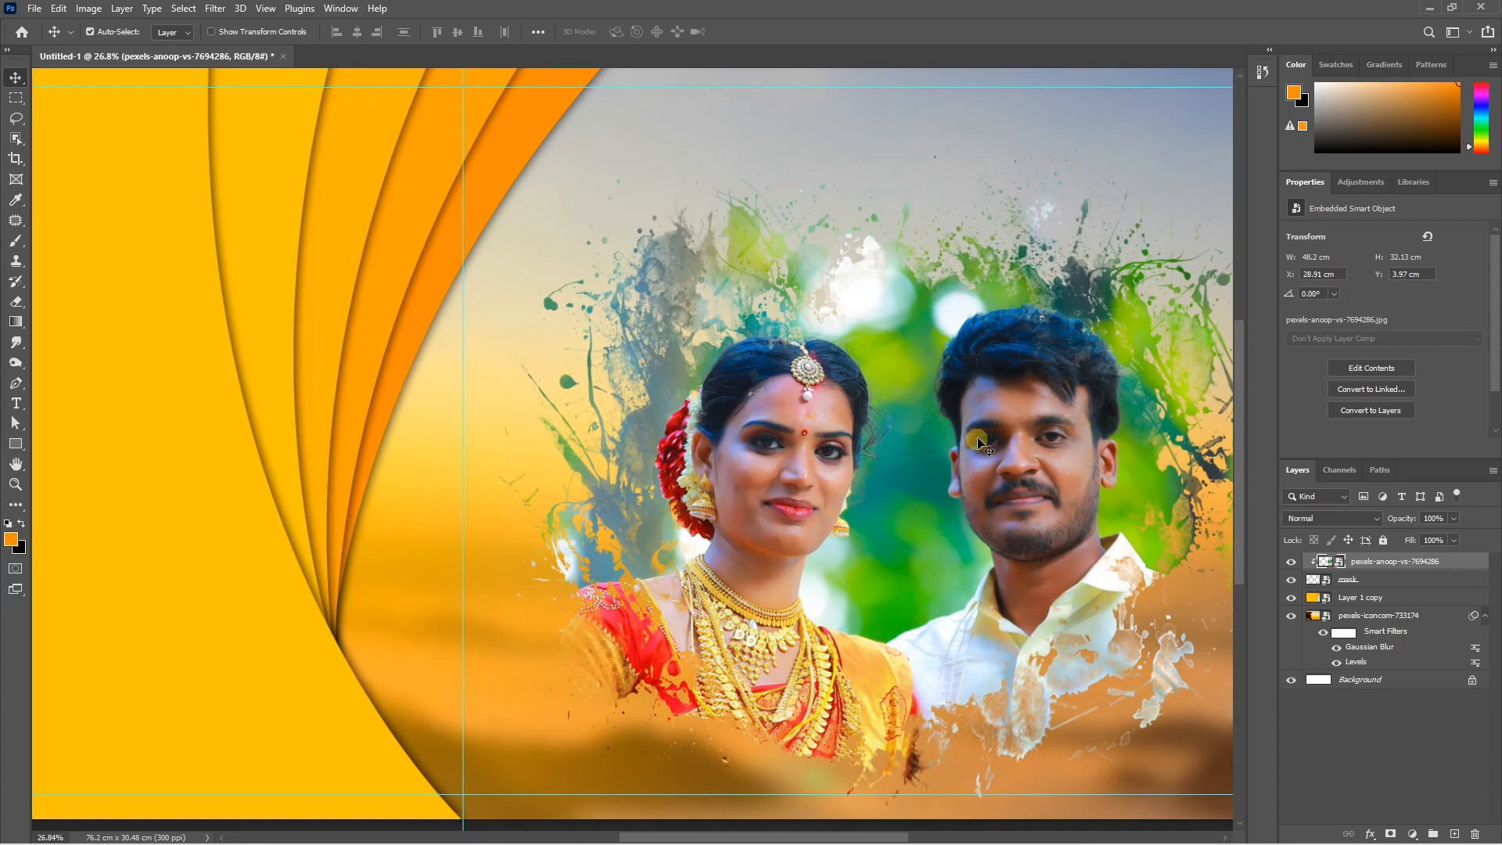
left_click(1410, 835)
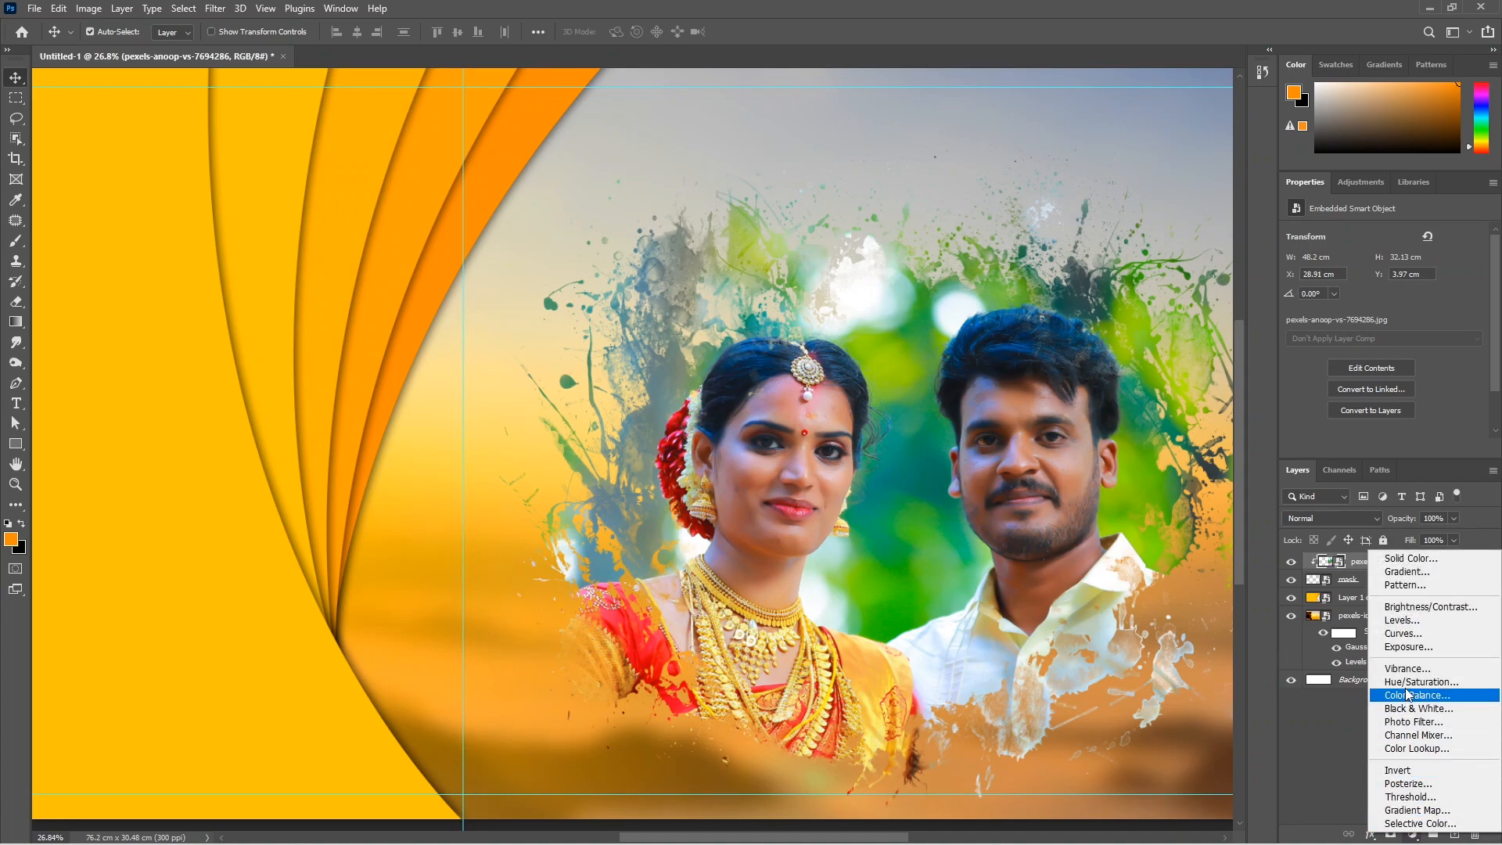
left_click(1402, 619)
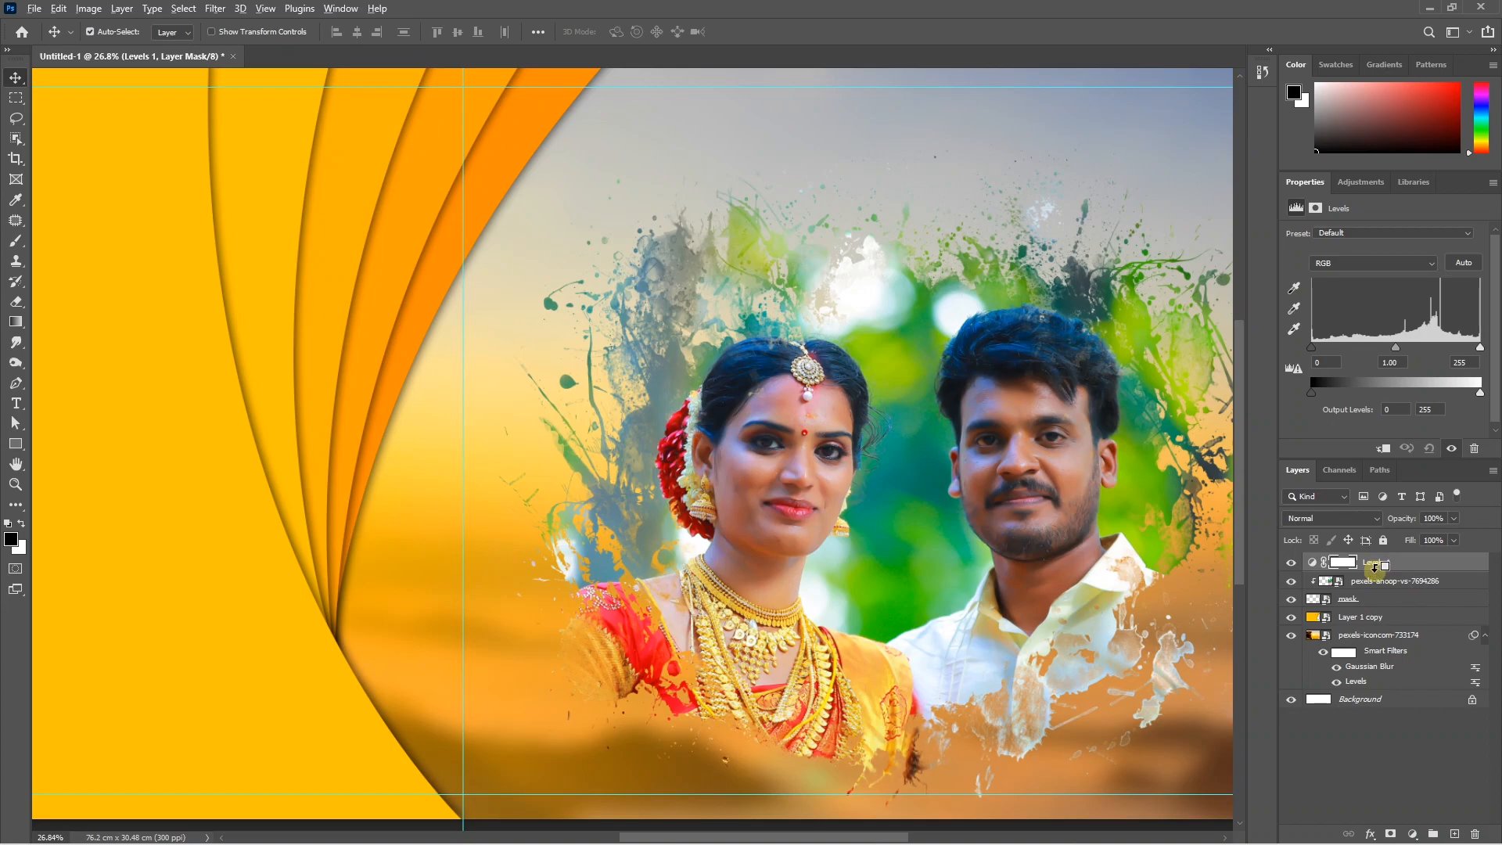
left_click(1375, 566, "alt")
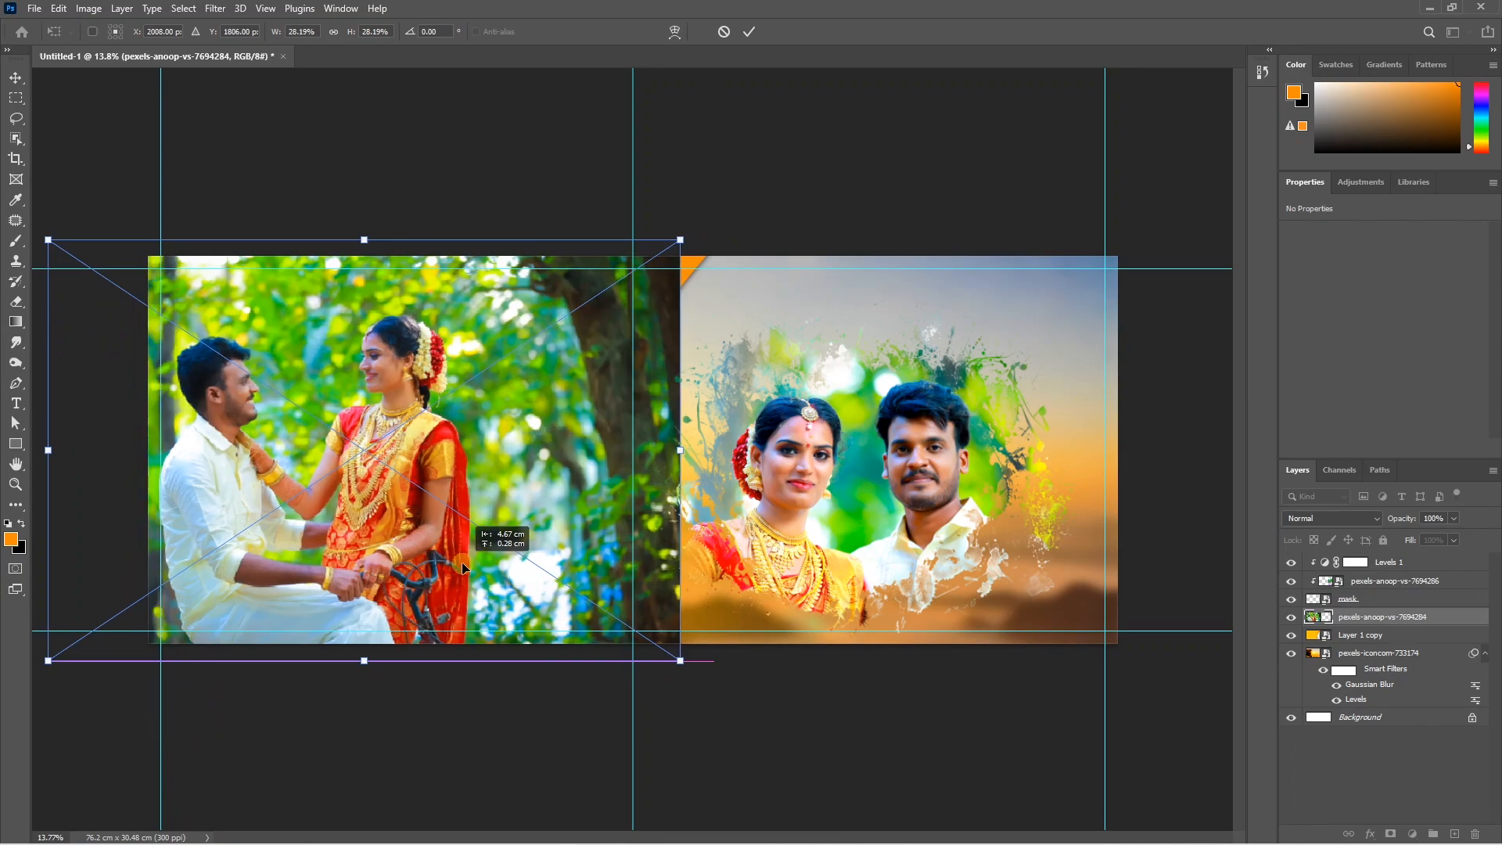
- Position the second couple photo, pexels-anoop-vs-7694284, over the banner's left half and make white the colour for painting its copy's mask
left_click_drag(575, 378, 610, 378)
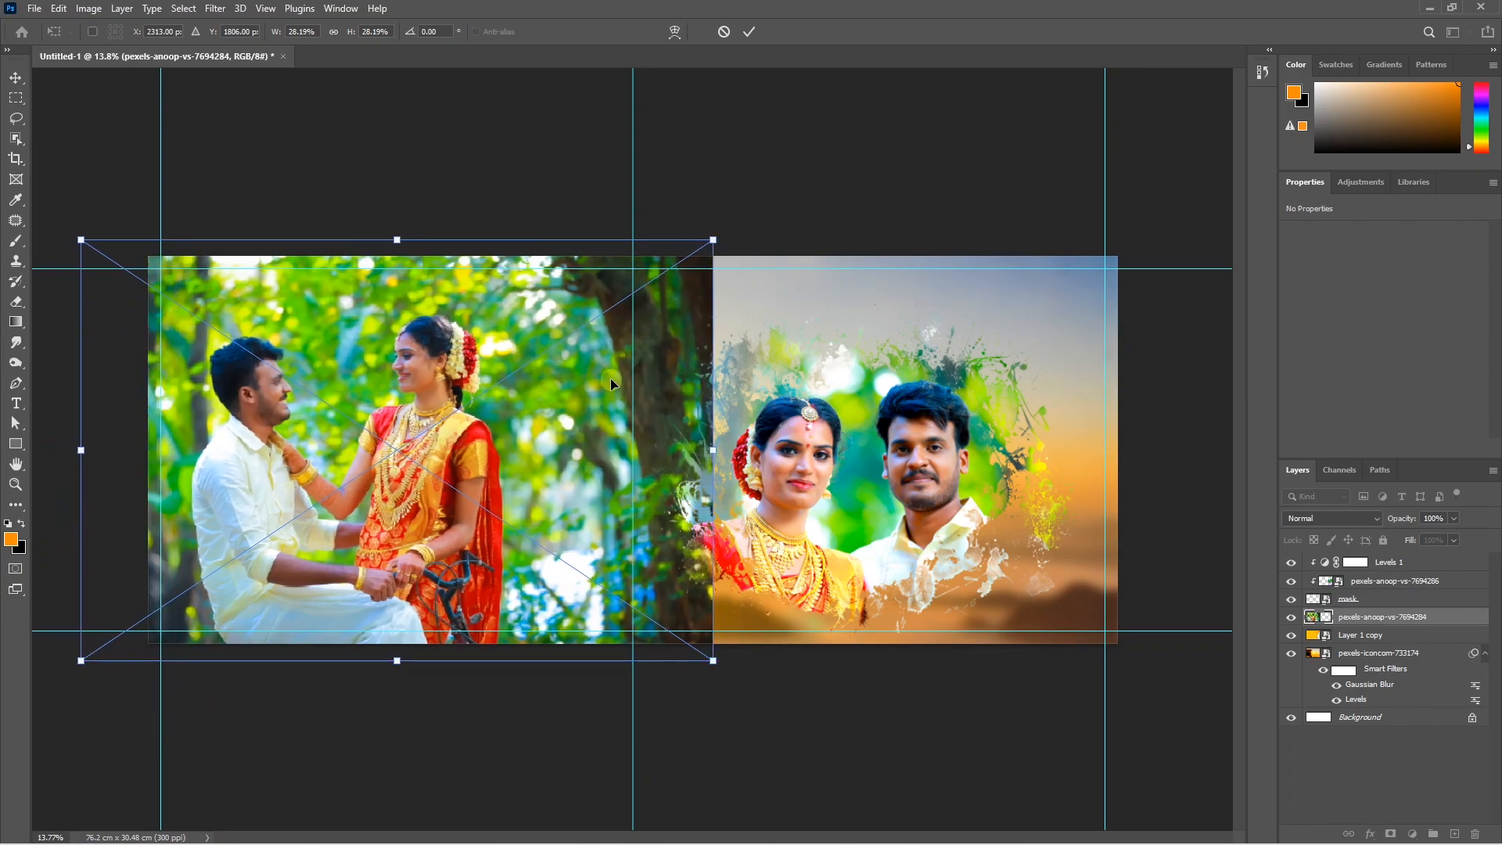
key("Return")
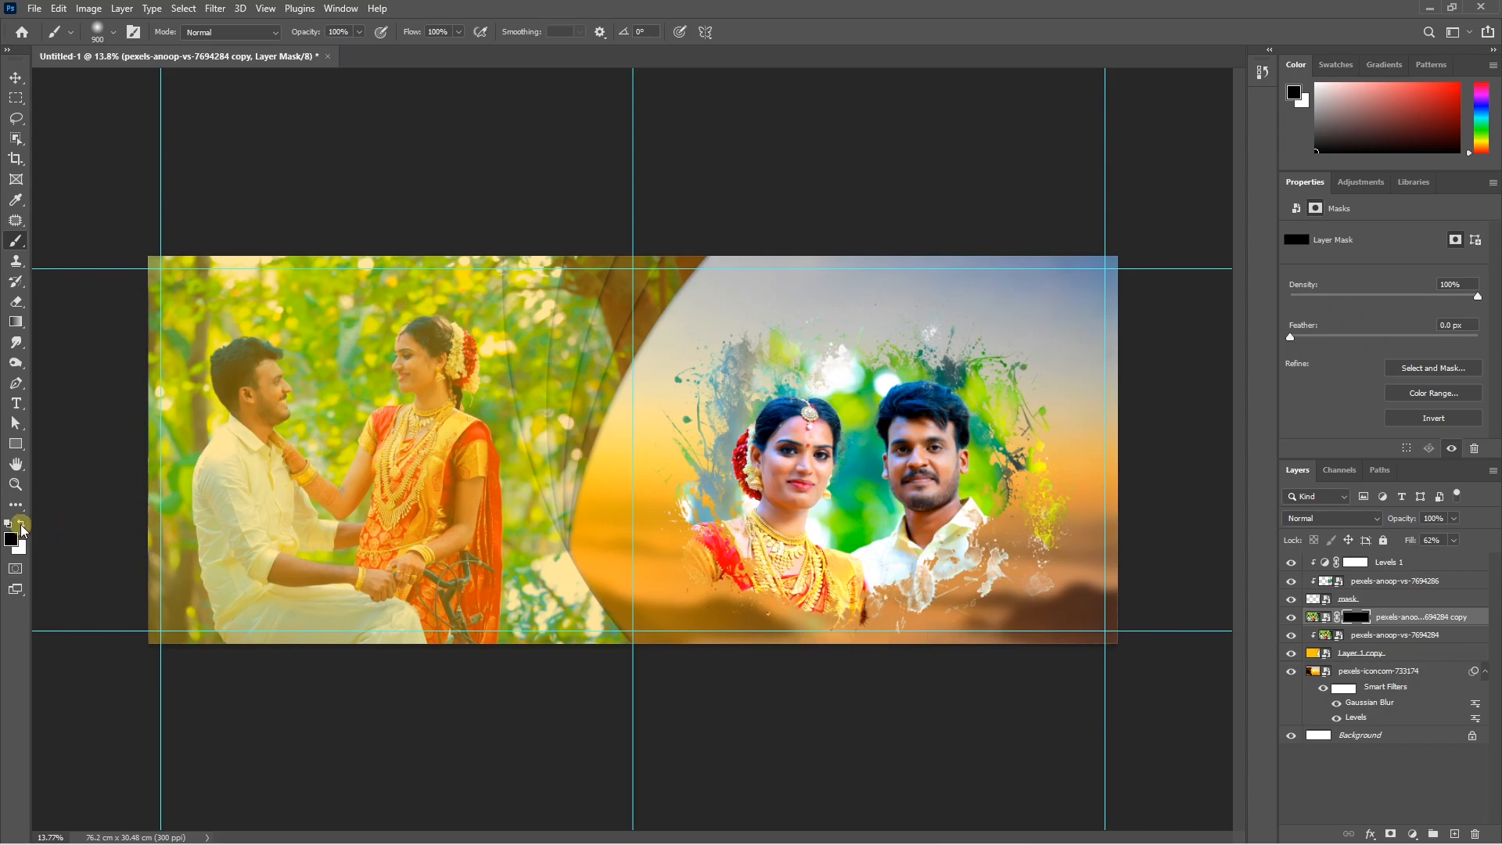
left_click(21, 524)
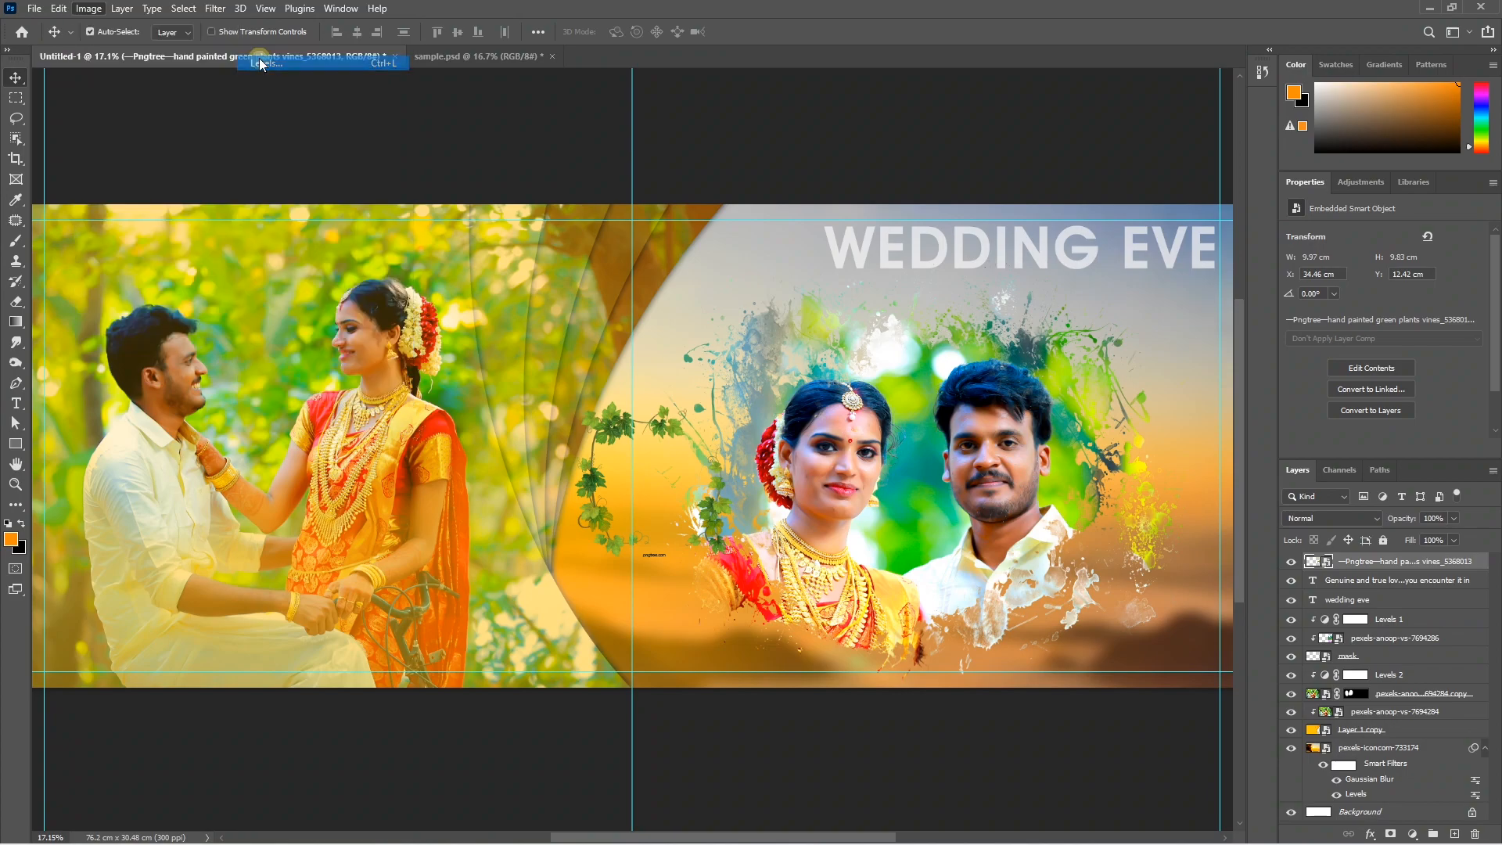
- Increase the green vine graphic's contrast by adjusting its input levels with Levels
key("ctrl+l")
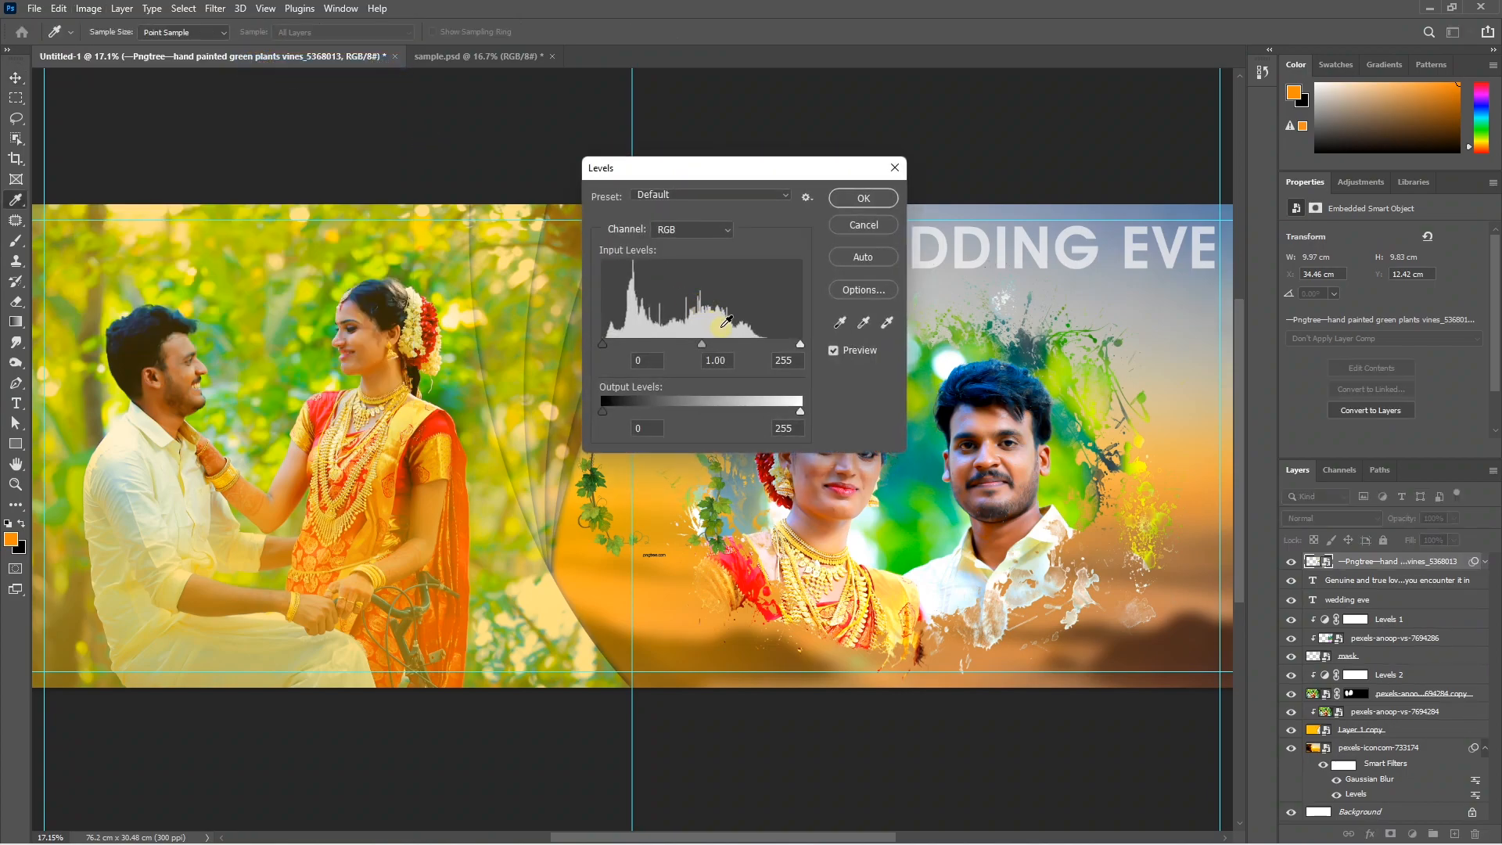
left_click_drag(731, 172, 935, 206)
left_click_drag(806, 378, 975, 379)
left_click_drag(862, 379, 865, 378)
left_click(1066, 233)
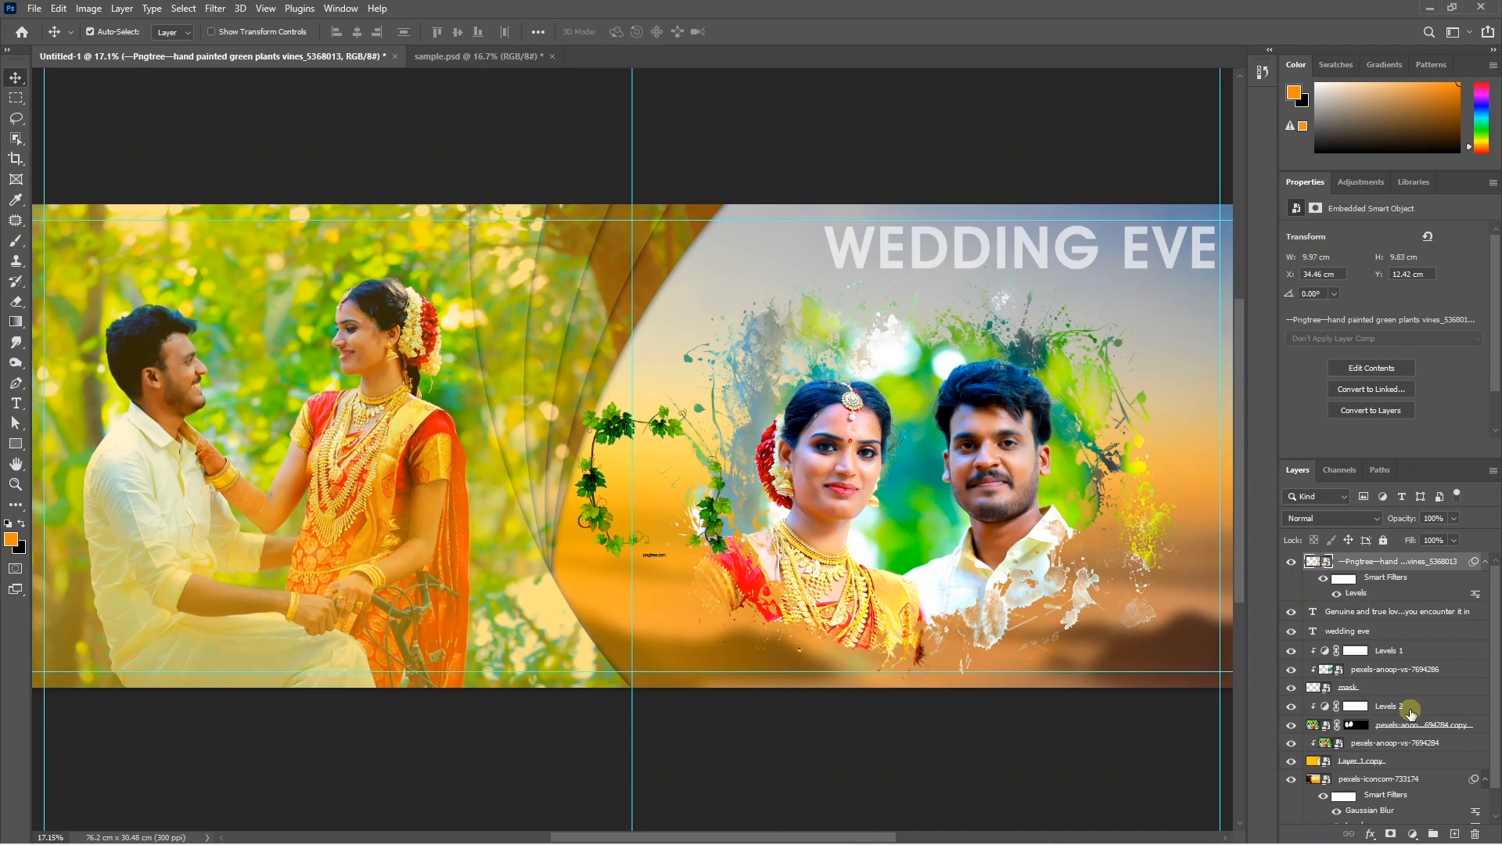
- Add a layer mask to the vine graphic and fill rectangular selections with black to hide its right-hand strand and the pngtree.com text
left_click(1391, 833)
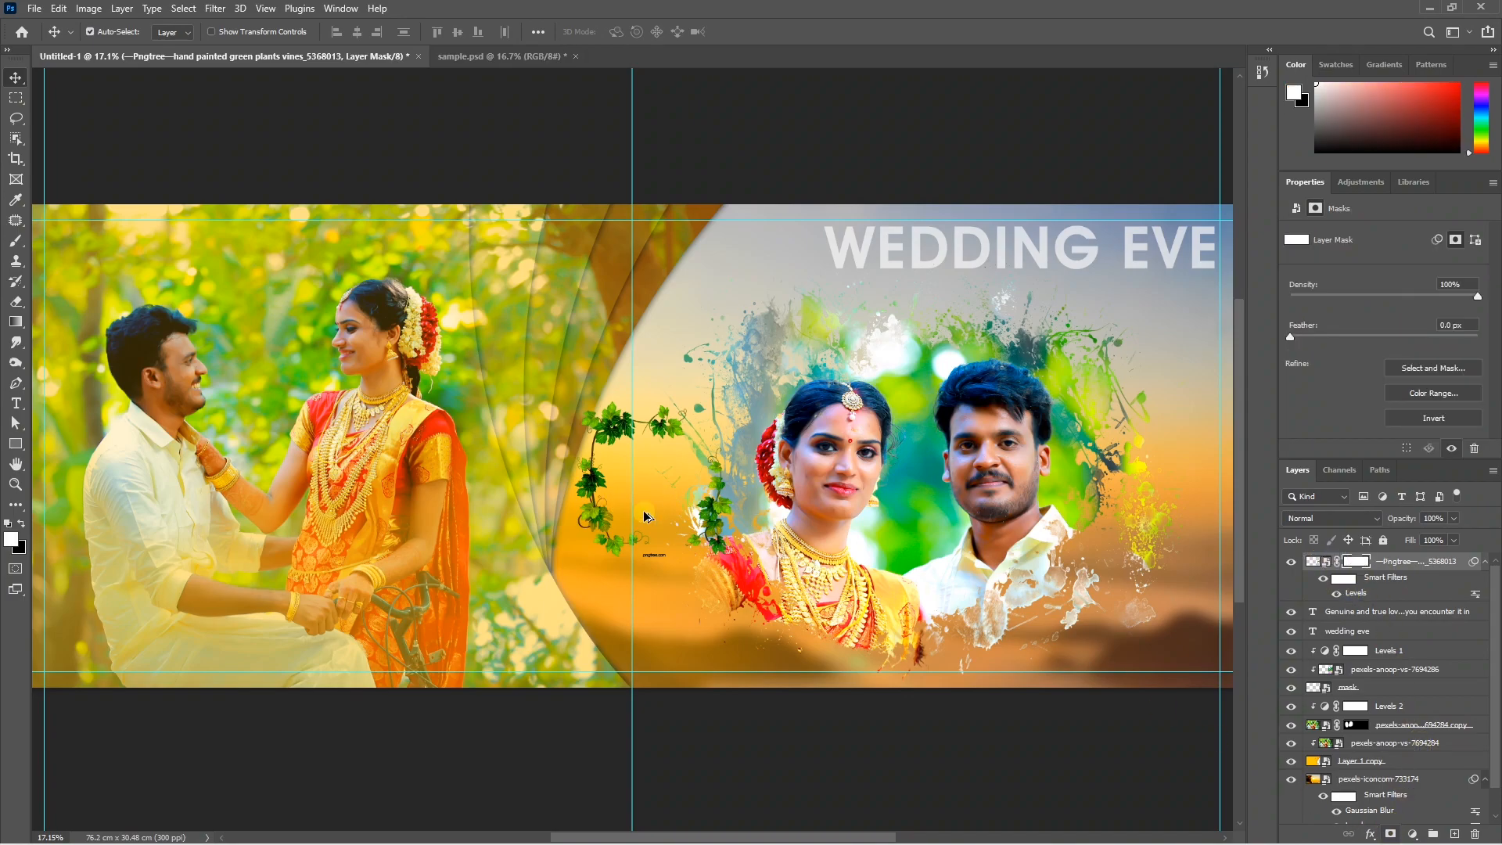
scroll(652, 500, "up", 3)
key("m")
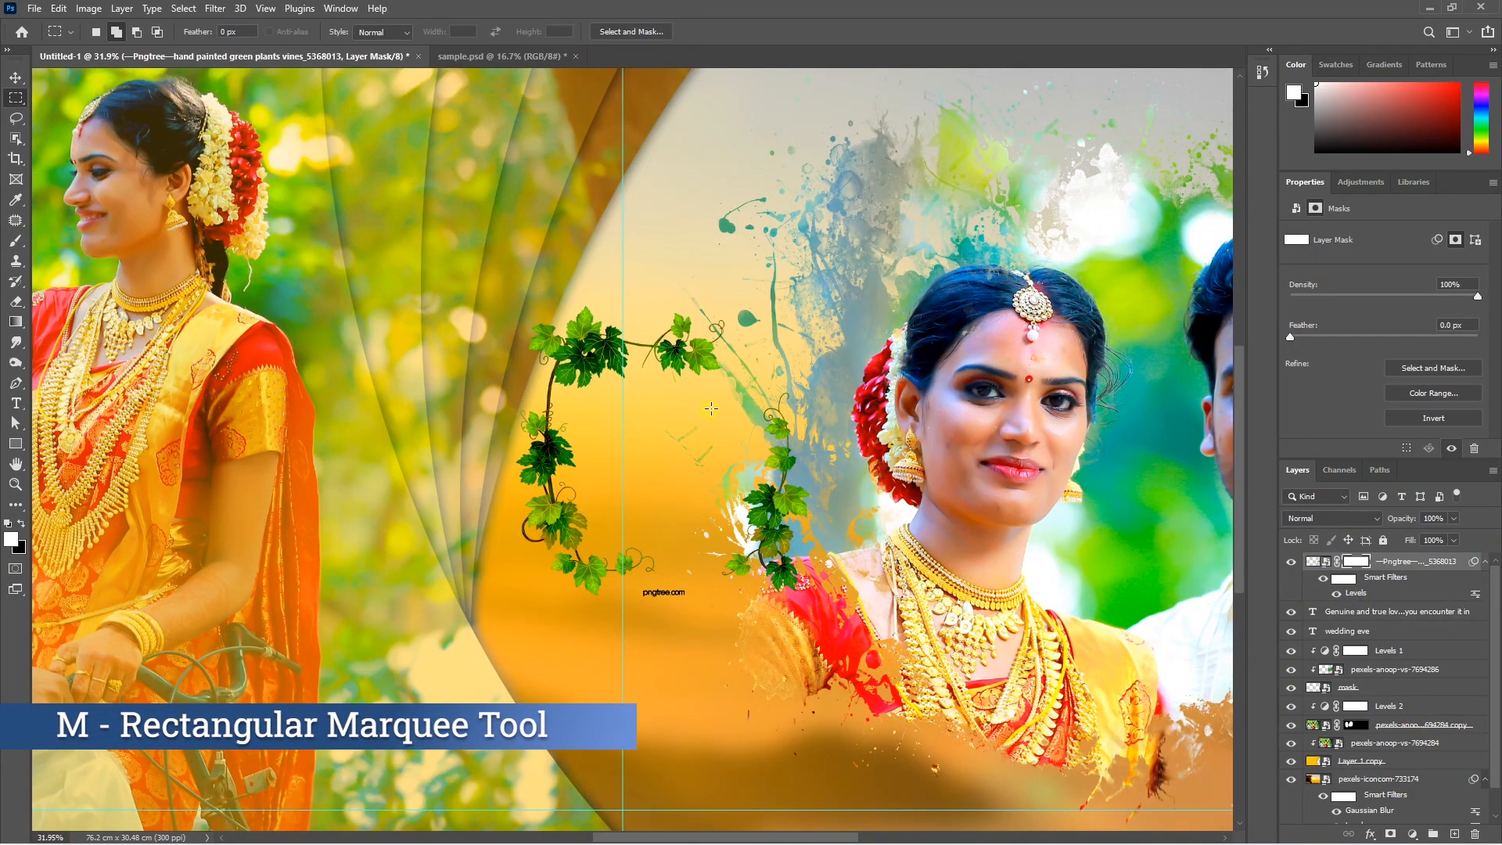
left_click_drag(714, 385, 835, 603)
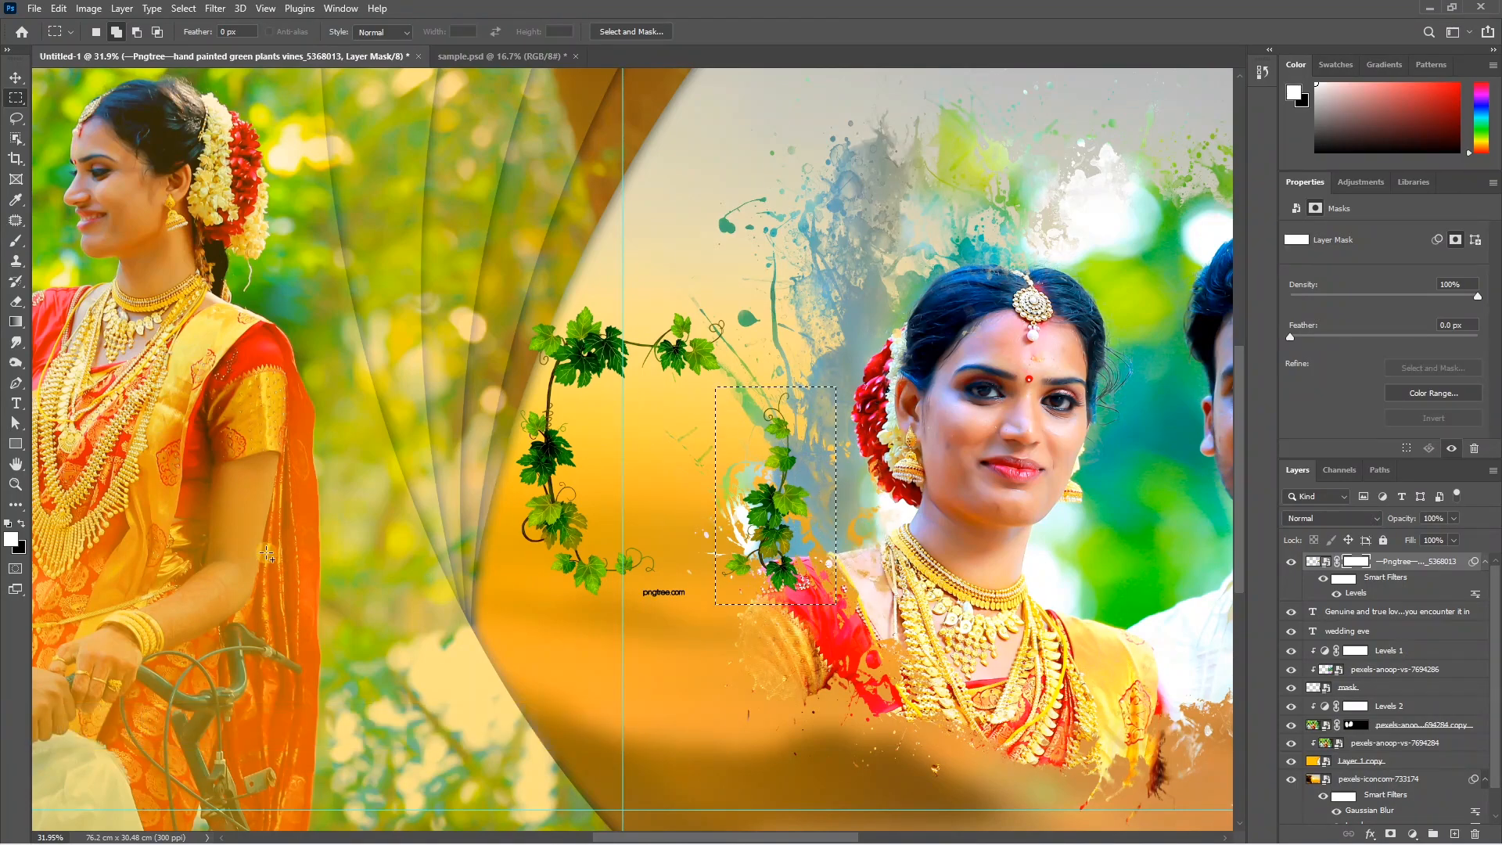
left_click(22, 523)
key("alt+BackSpace")
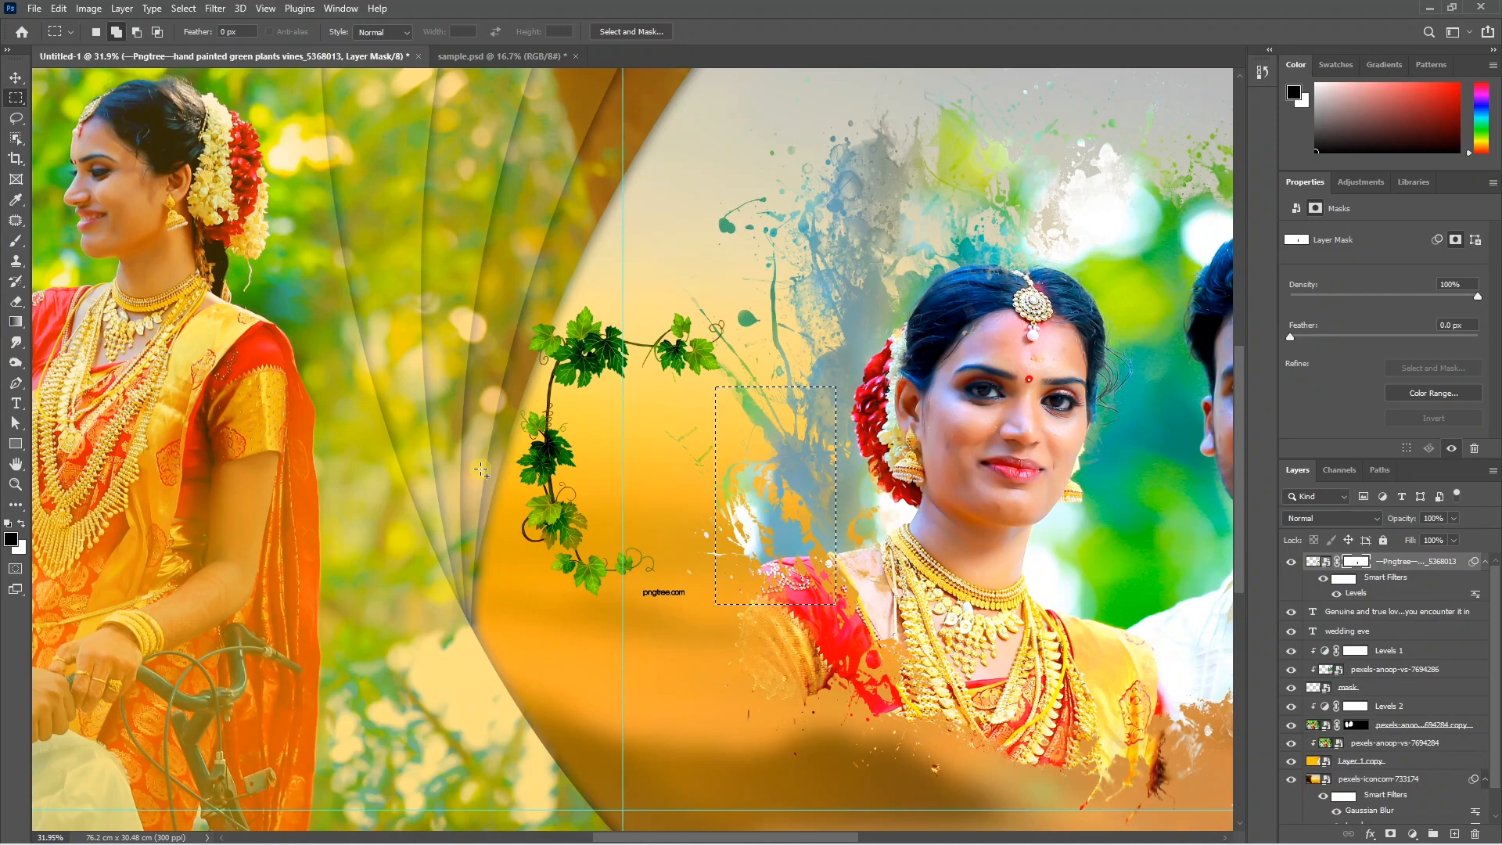
left_click_drag(638, 583, 690, 607)
key("alt+BackSpace")
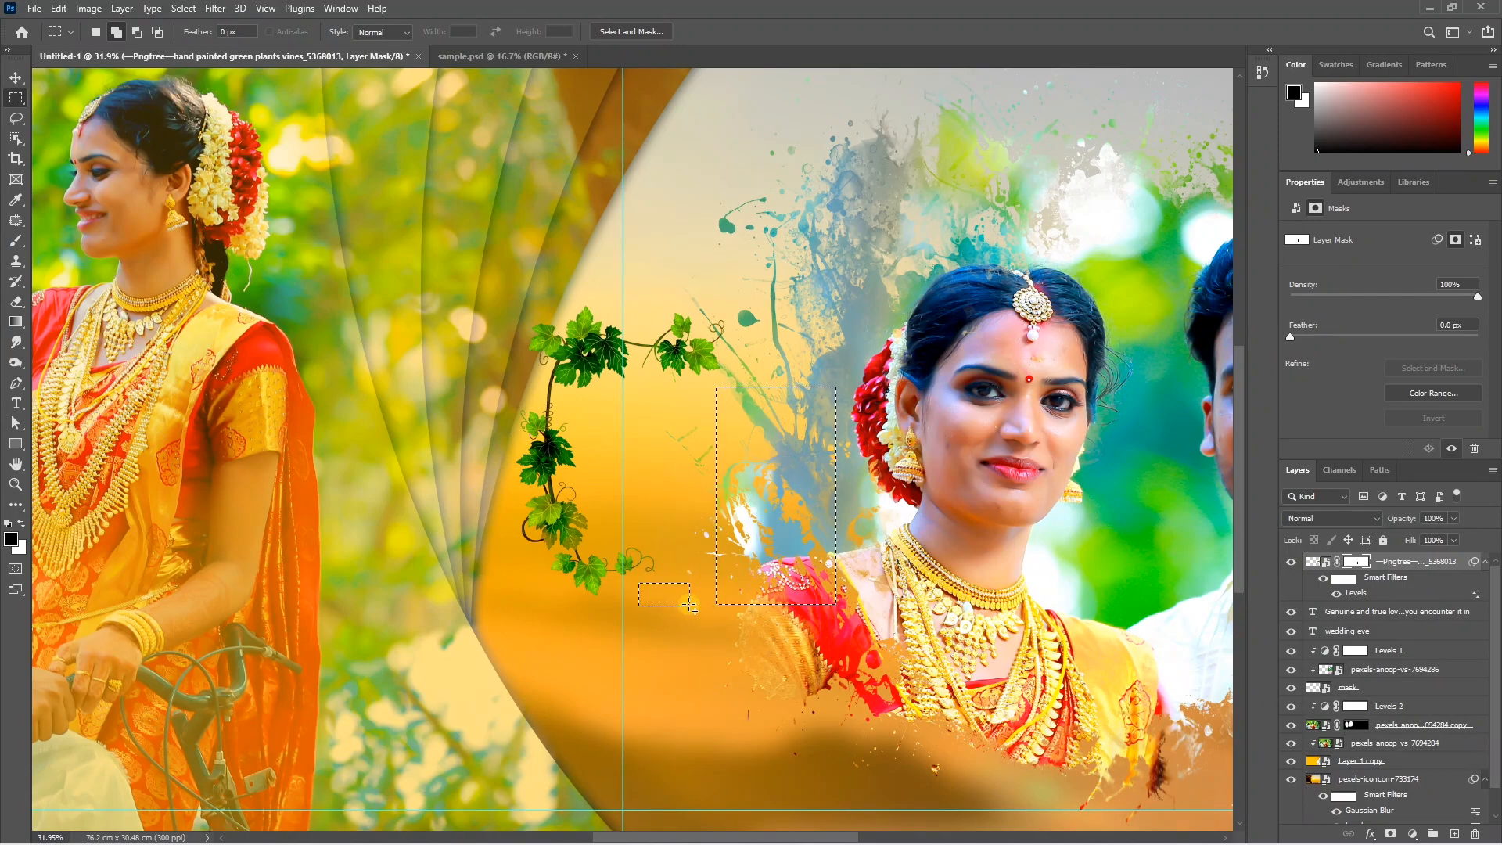
- Rotate the vine about 49° counterclockwise and move it to the lower-left edge of the splattered portrait
left_click(15, 76)
left_click_drag(574, 381, 644, 388)
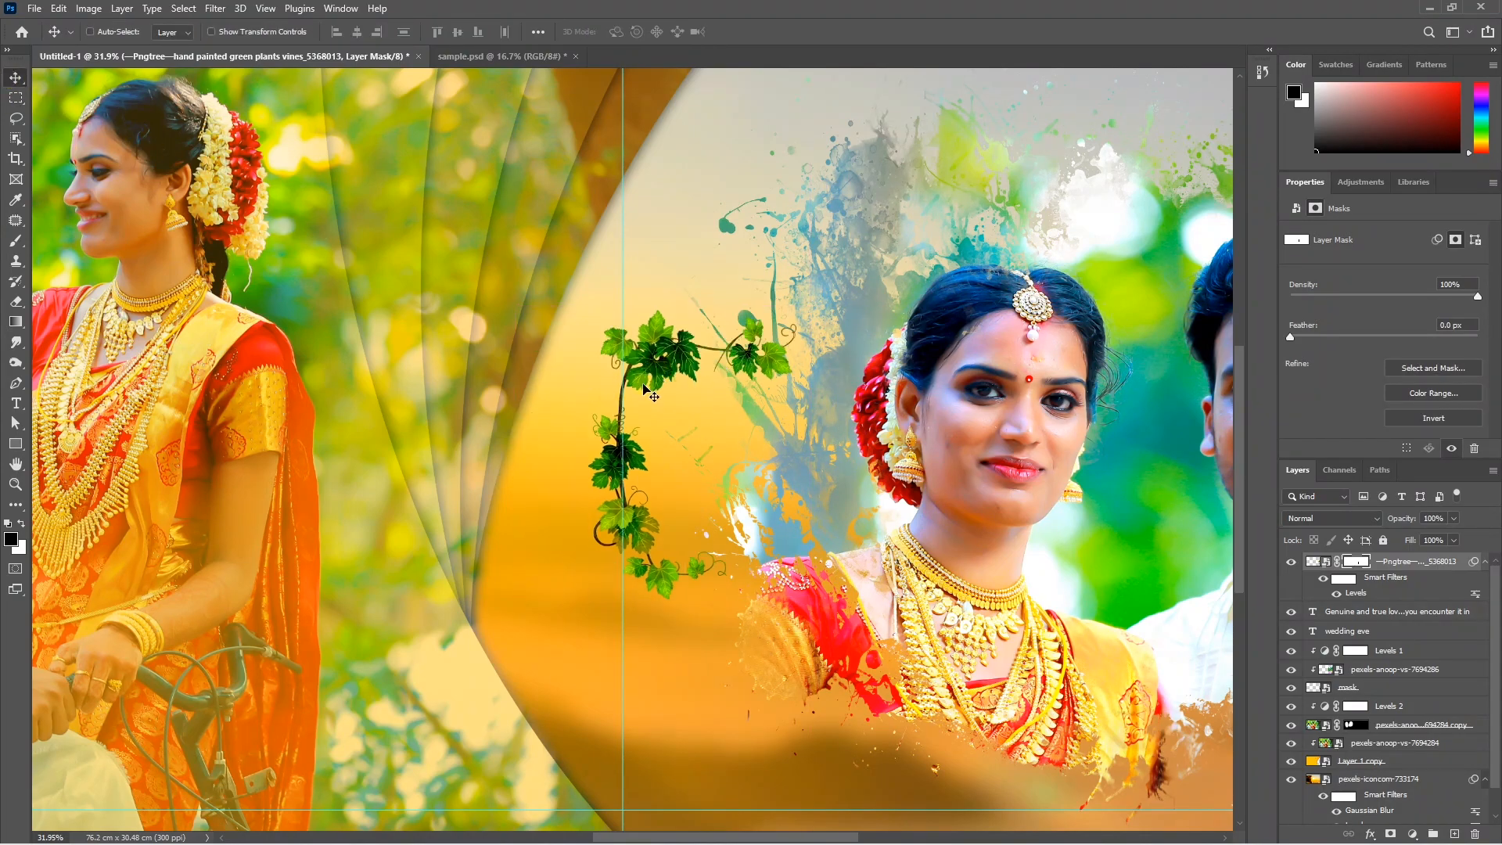
scroll(644, 389, "right", 2)
key("ctrl+t")
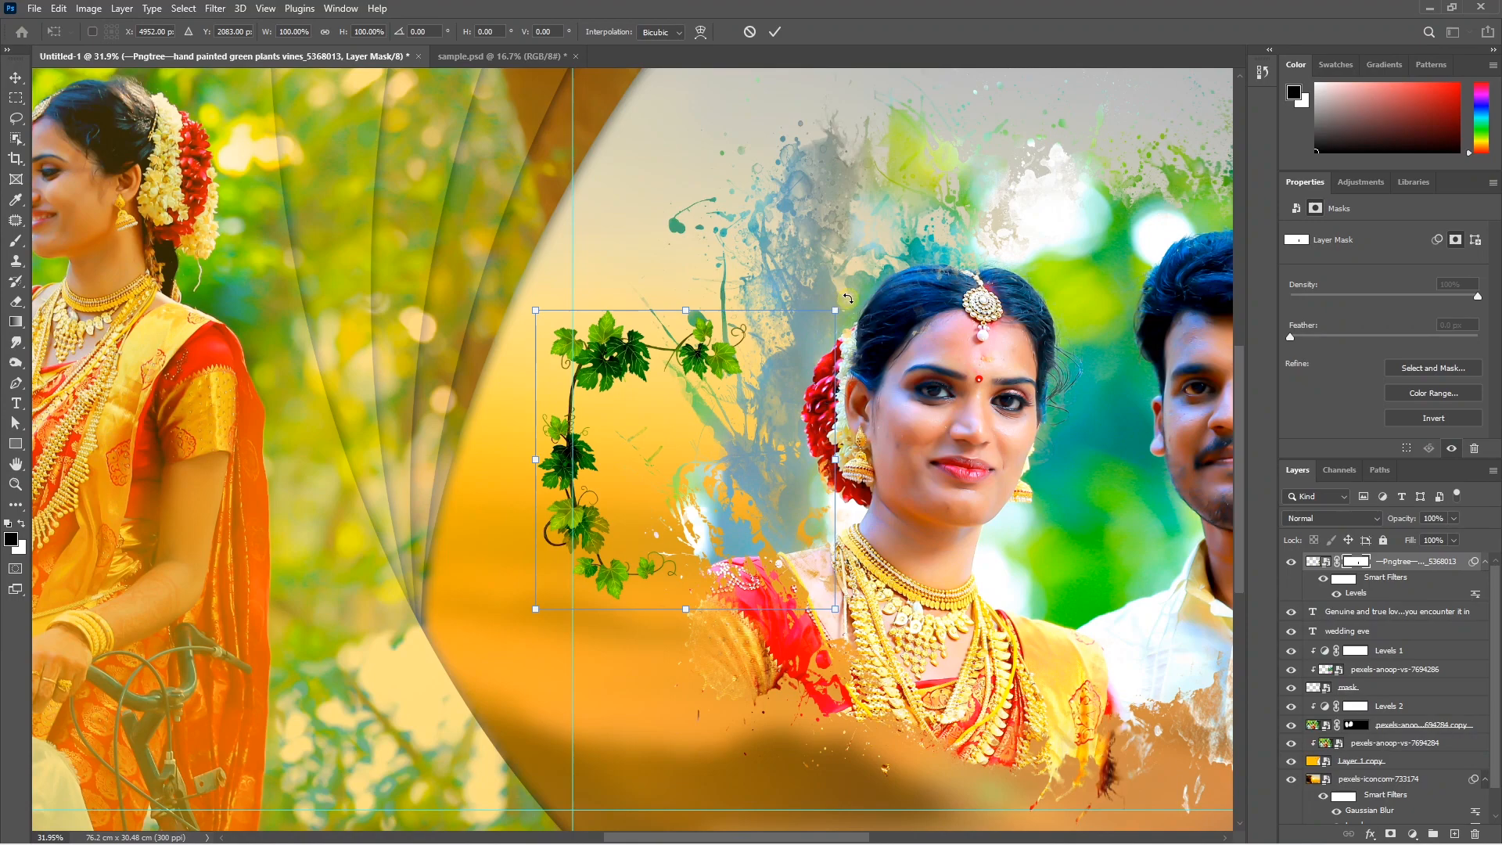
left_click_drag(847, 298, 673, 283)
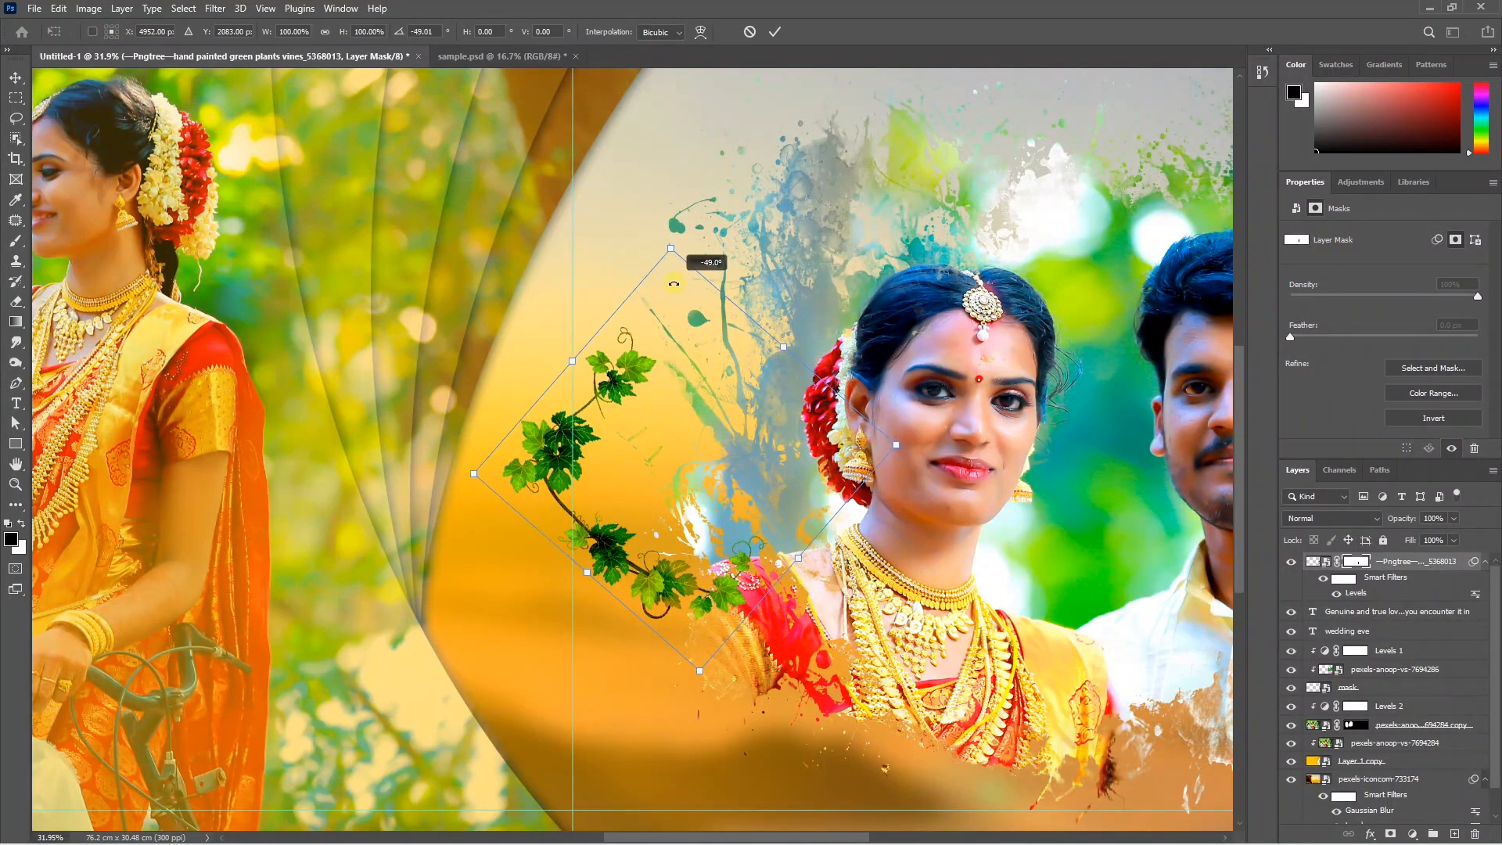
left_click_drag(657, 584, 740, 748)
- Duplicate the vine layer and select the copy's layer mask for editing
scroll(557, 661, "down", 3)
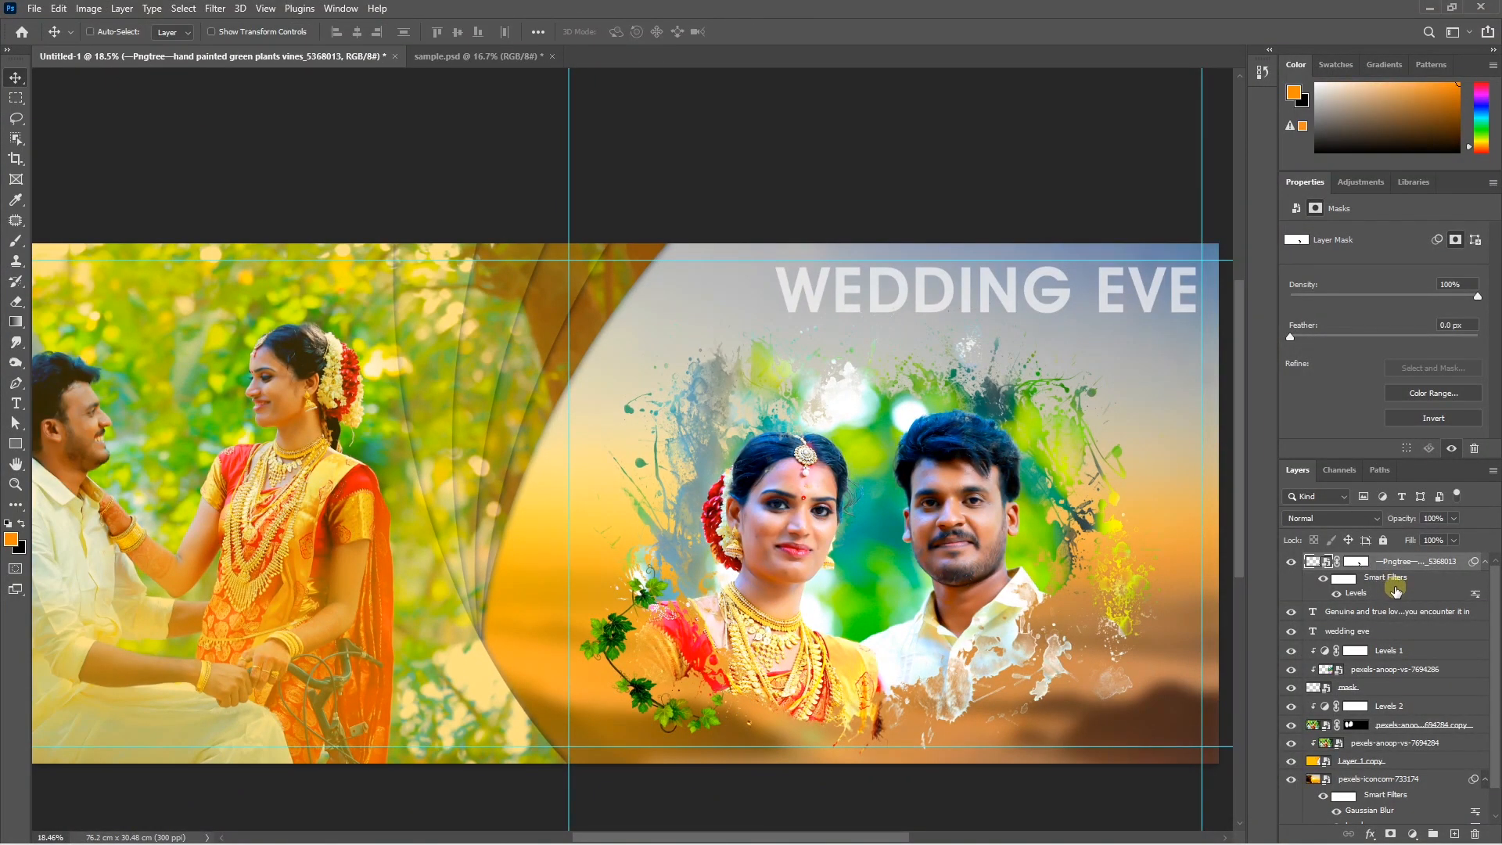
key("ctrl+j")
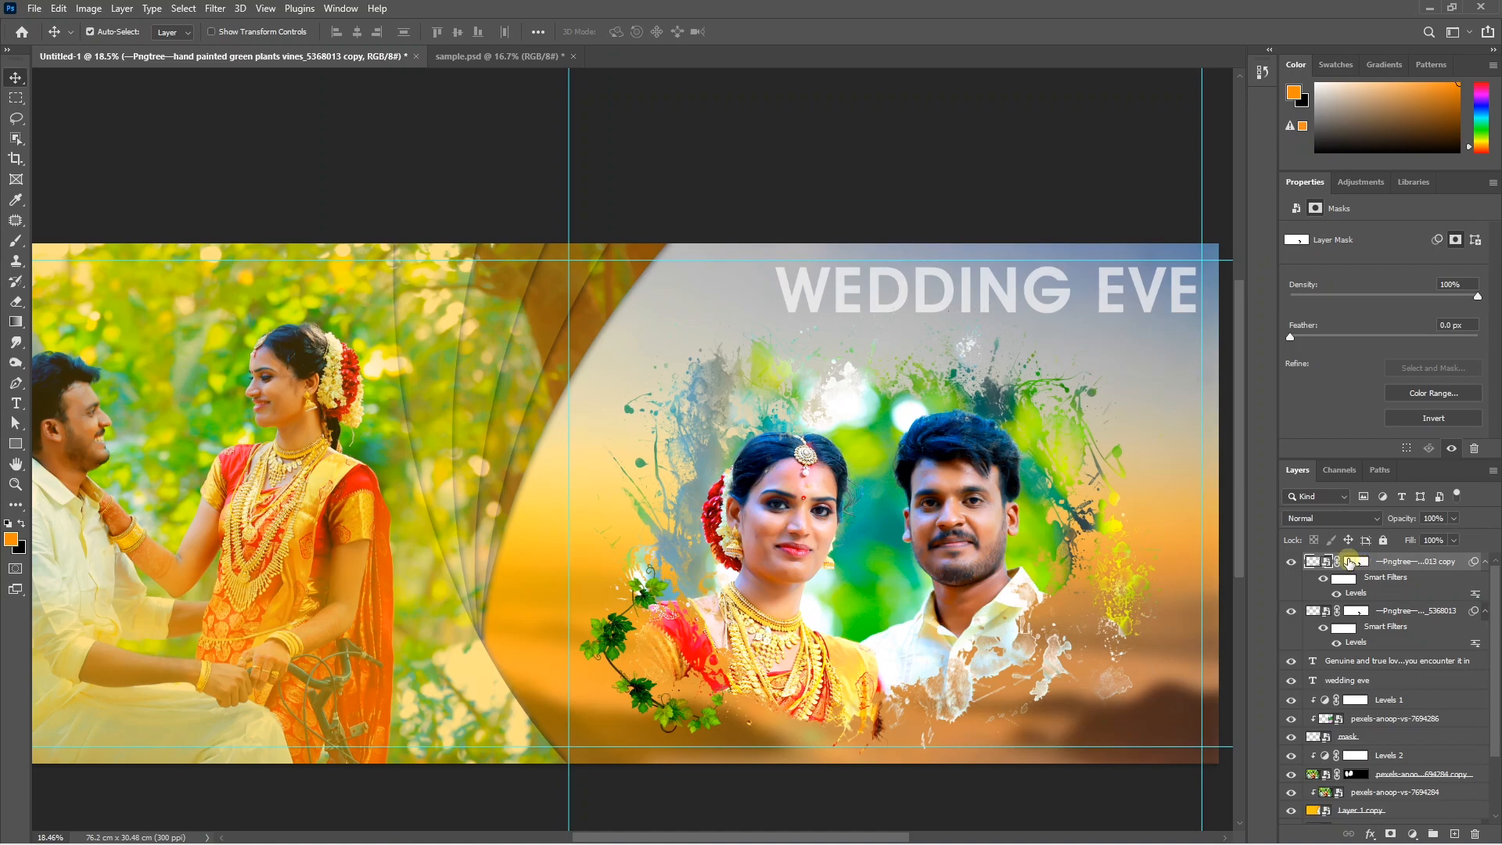
left_click(1355, 561)
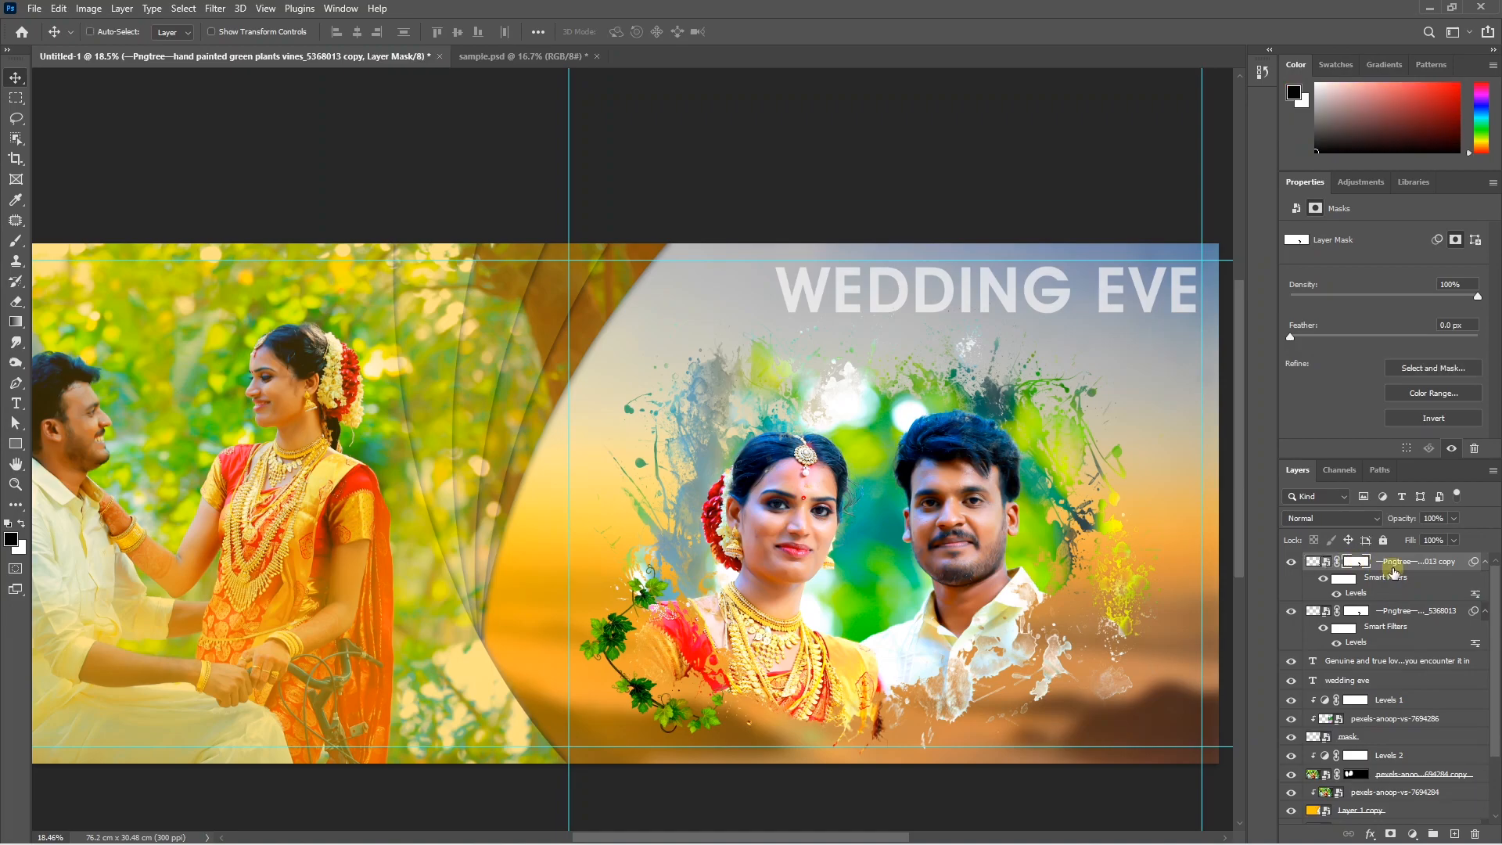